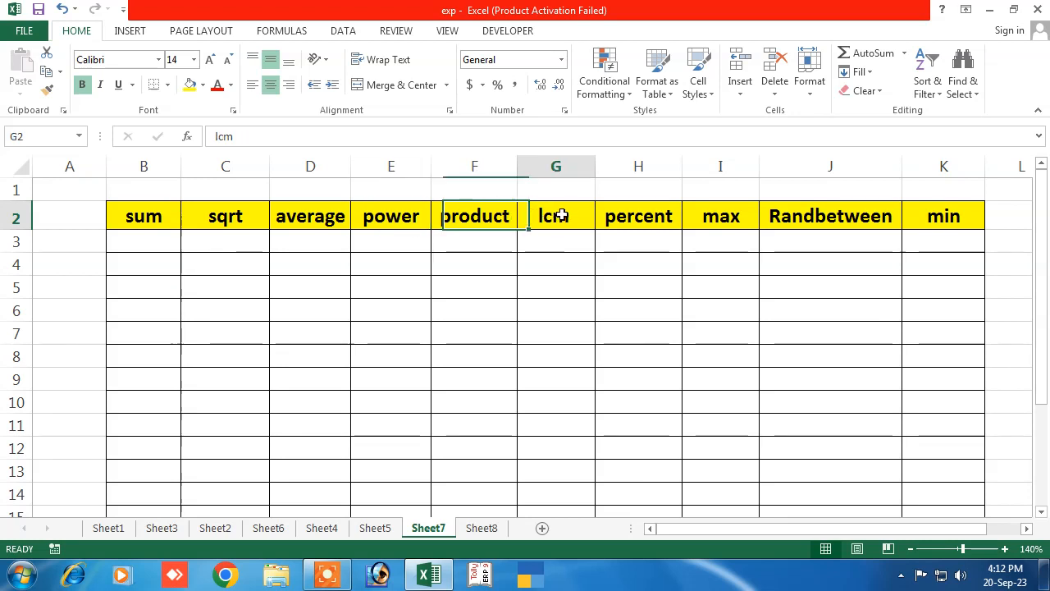
click(637, 217)
click(728, 215)
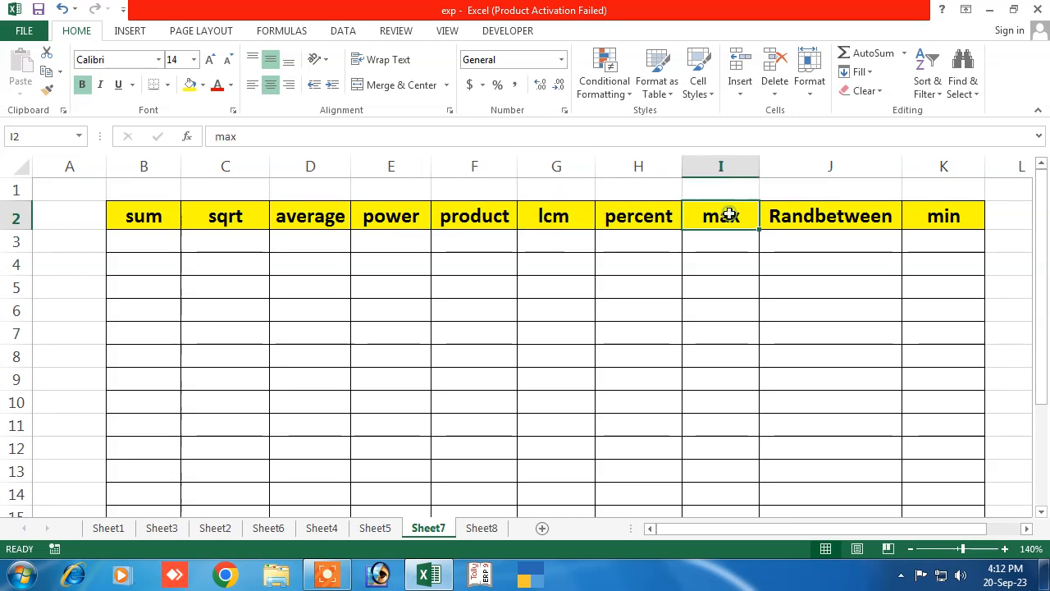
click(799, 219)
click(937, 217)
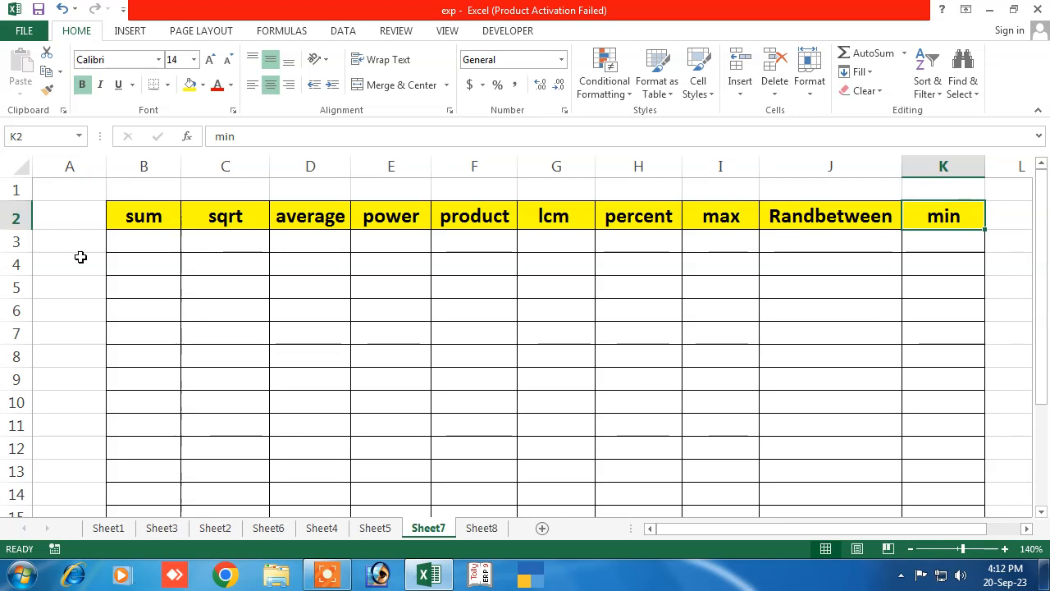
Enter the values 85, 65, 95, 86 and 59 in cells B3 to B7 of the sum column
click(134, 242)
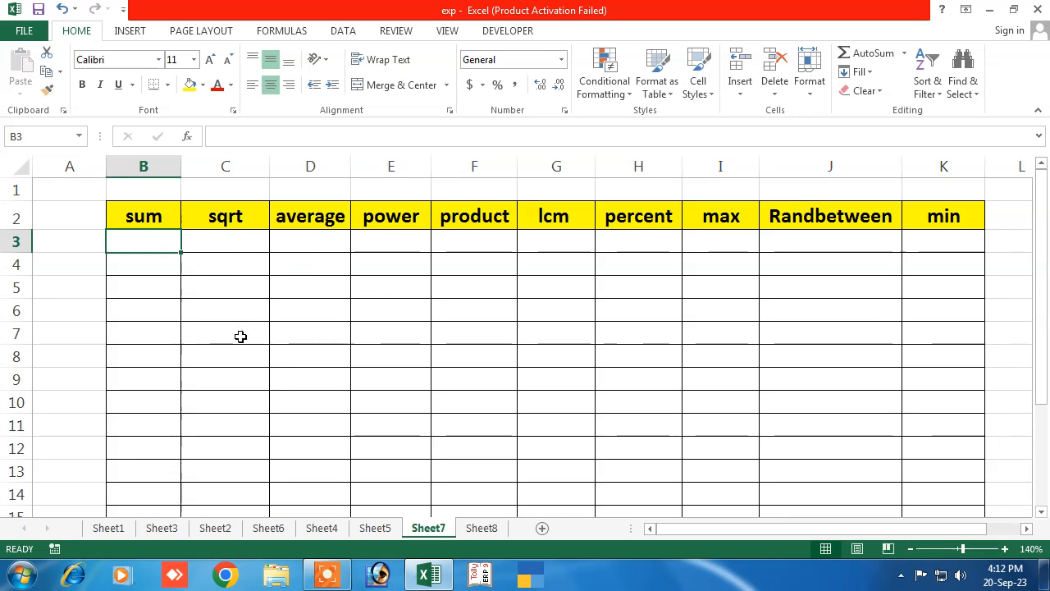
click(150, 239)
text(85)
key(Return)
text(65)
key(Return)
text(95)
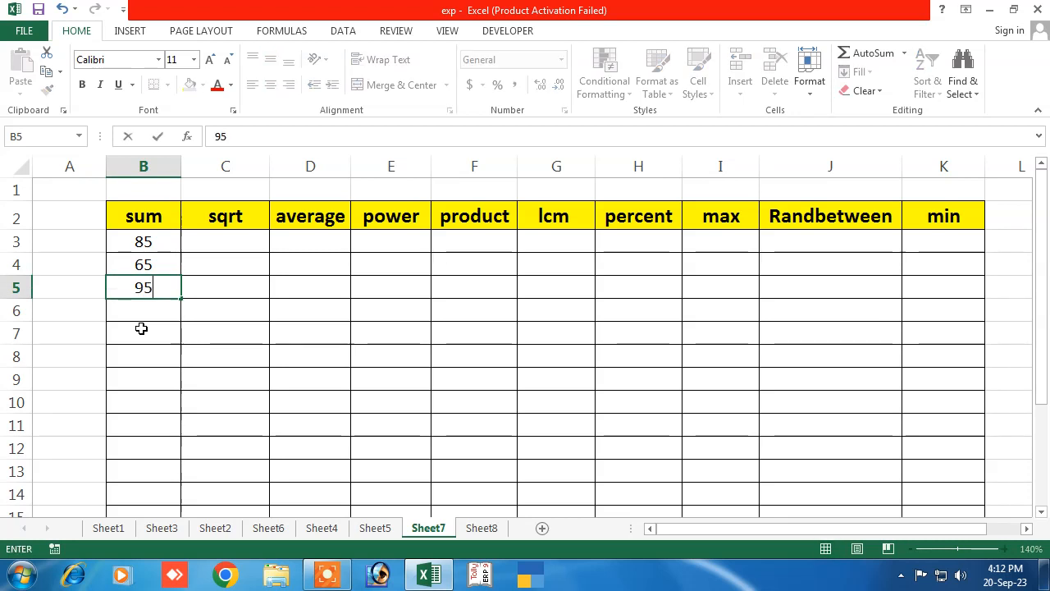
key(Return)
text(86)
key(Return)
text(59)
key(Return)
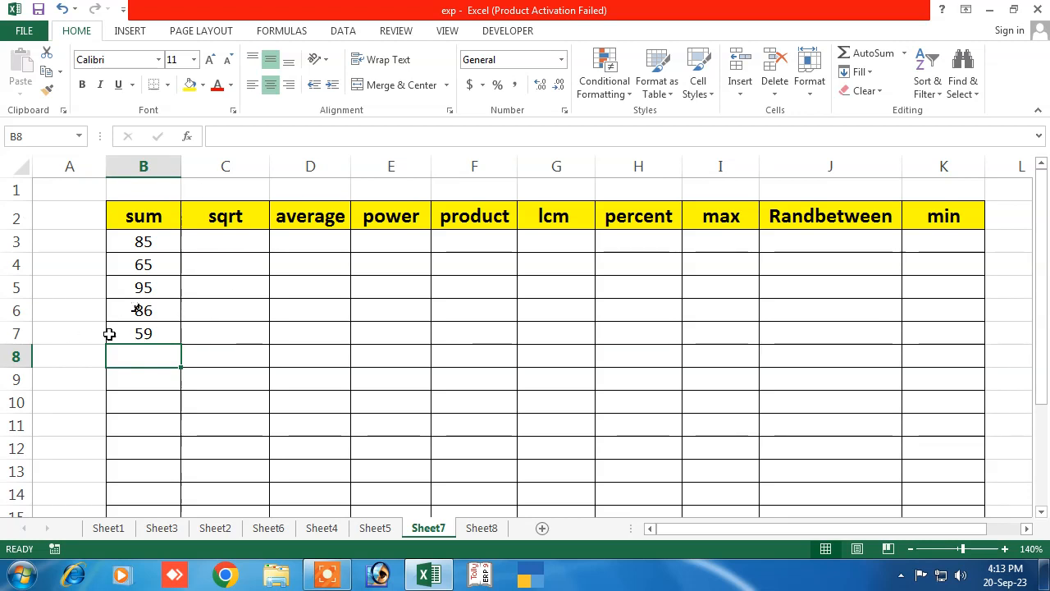
Total cells B3:B7 in cell B8 with the SUM function
click(137, 355)
text(=)
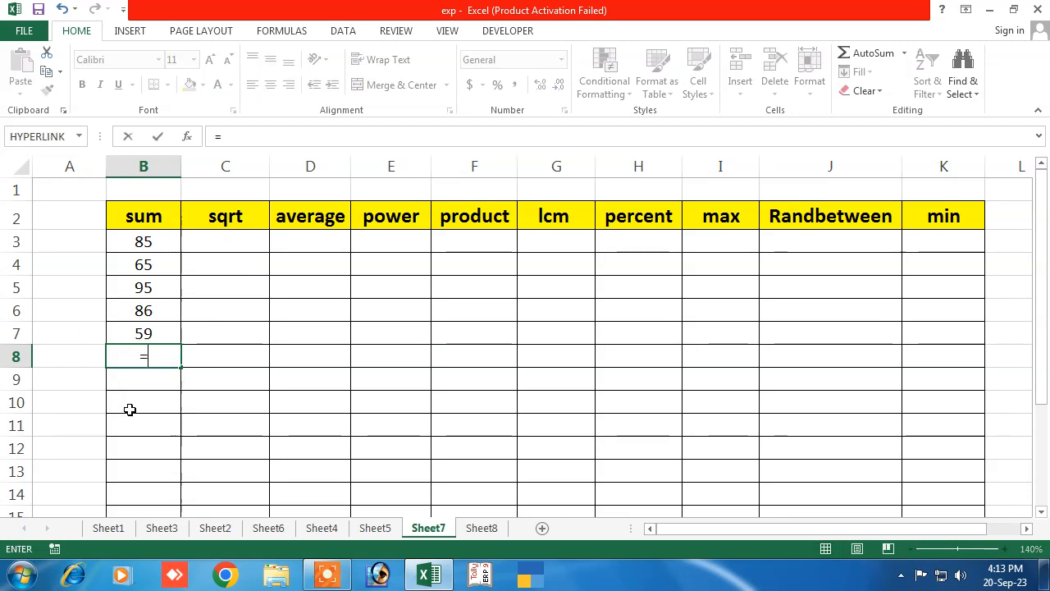
text(sum)
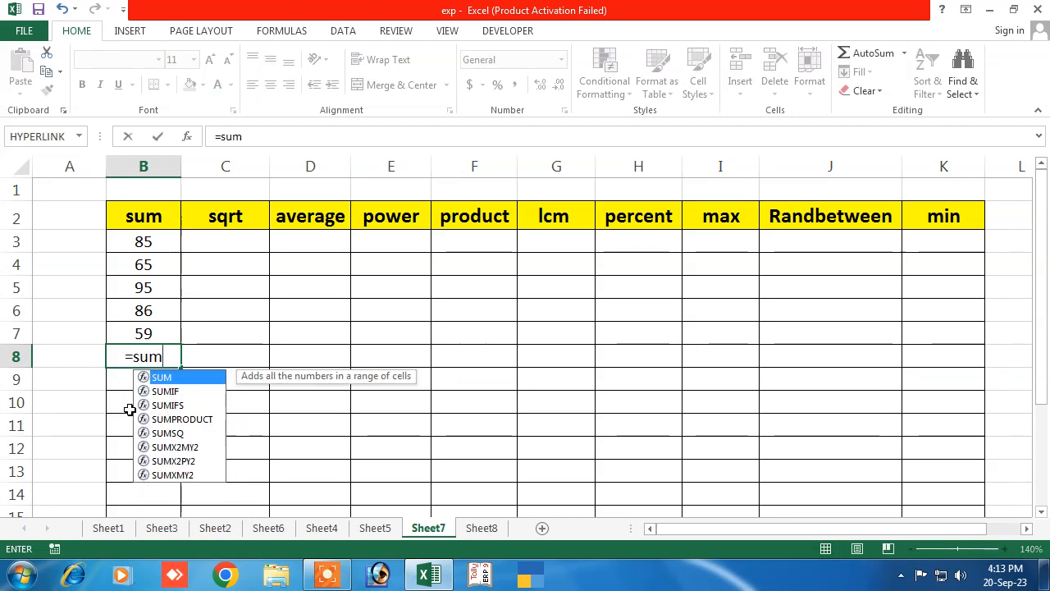
text(()
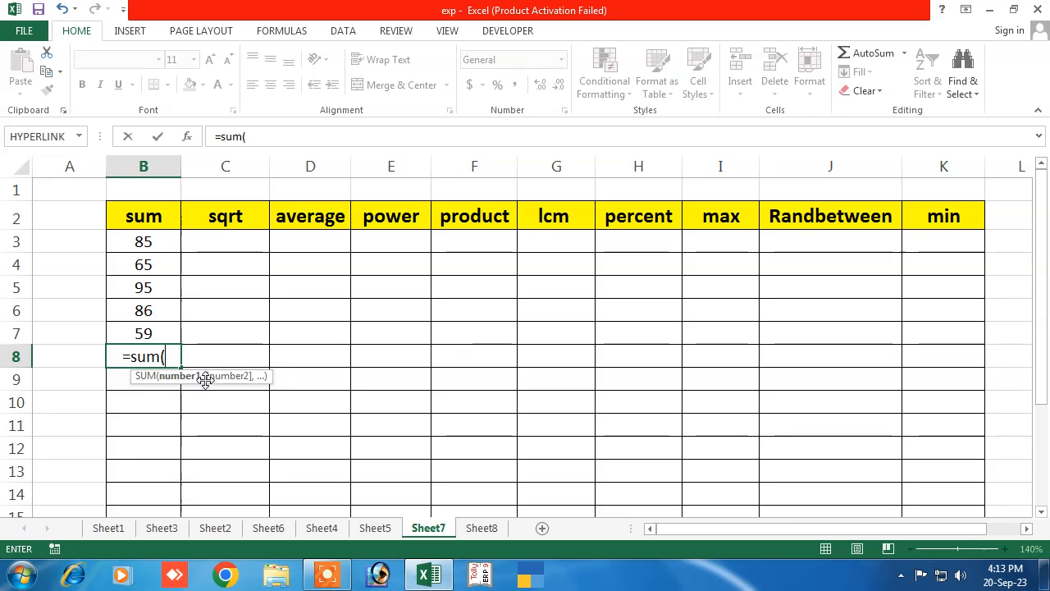
drag(146, 237, 145, 333)
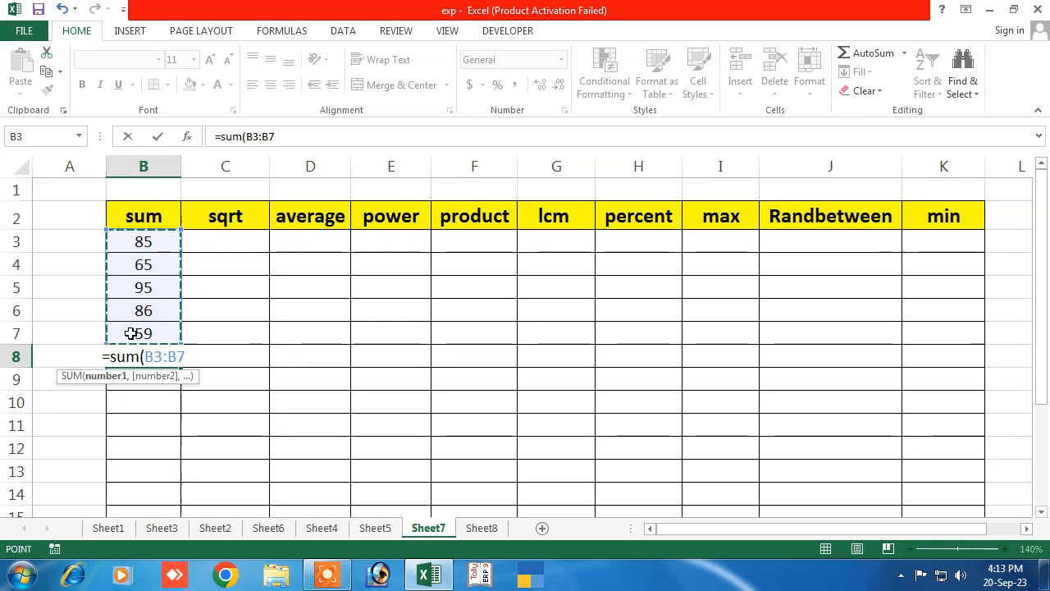
key(Return)
Replace the SUM formula in cell B8 with the cell-by-cell addition =B3+B4+B5+B6+B7
click(131, 357)
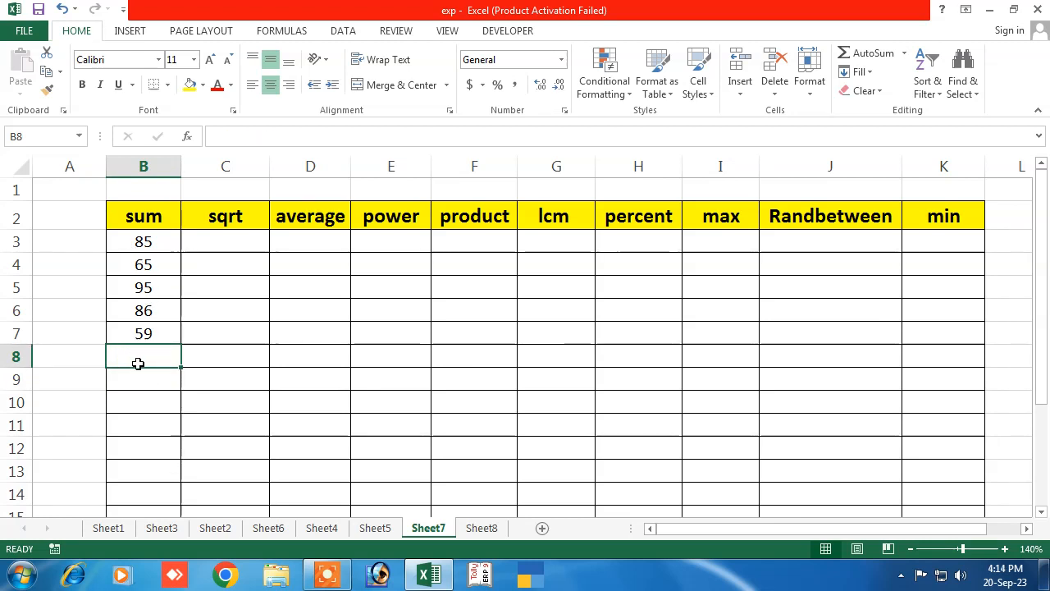
text(=)
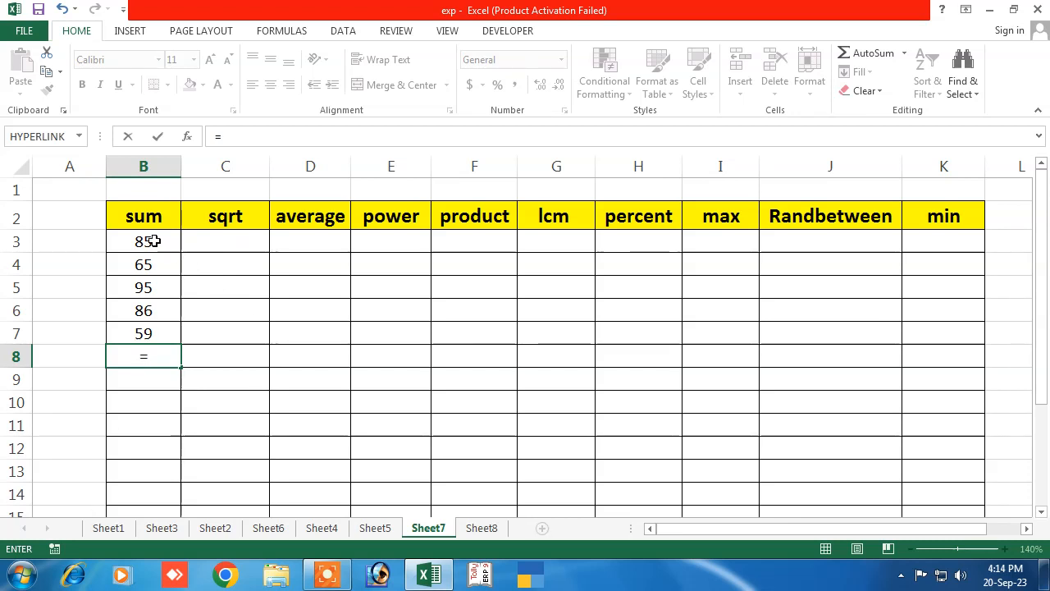
click(154, 241)
text(+)
click(144, 265)
text(+)
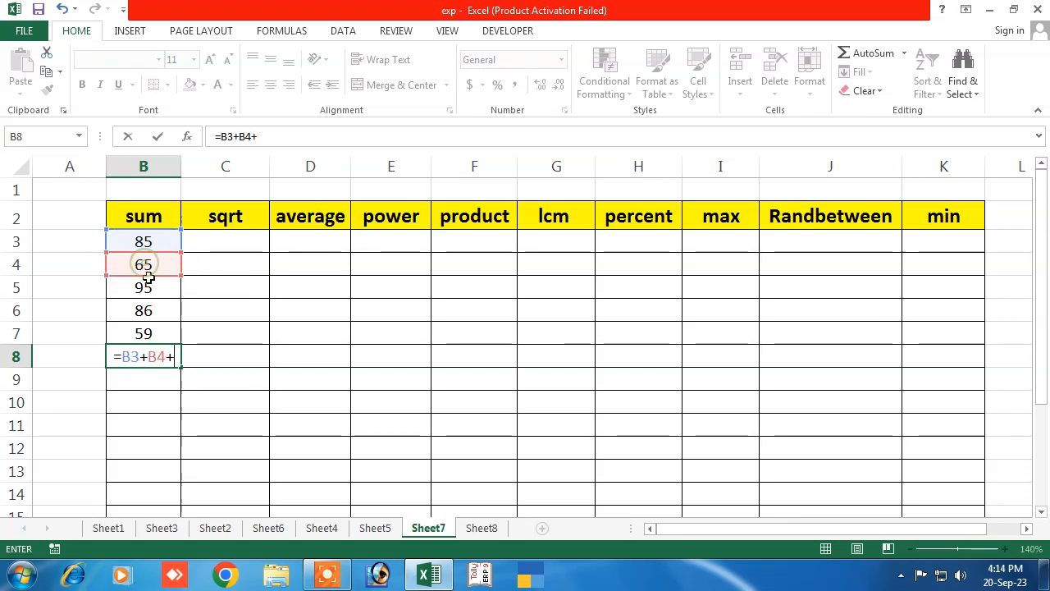
click(146, 288)
text(+)
click(152, 312)
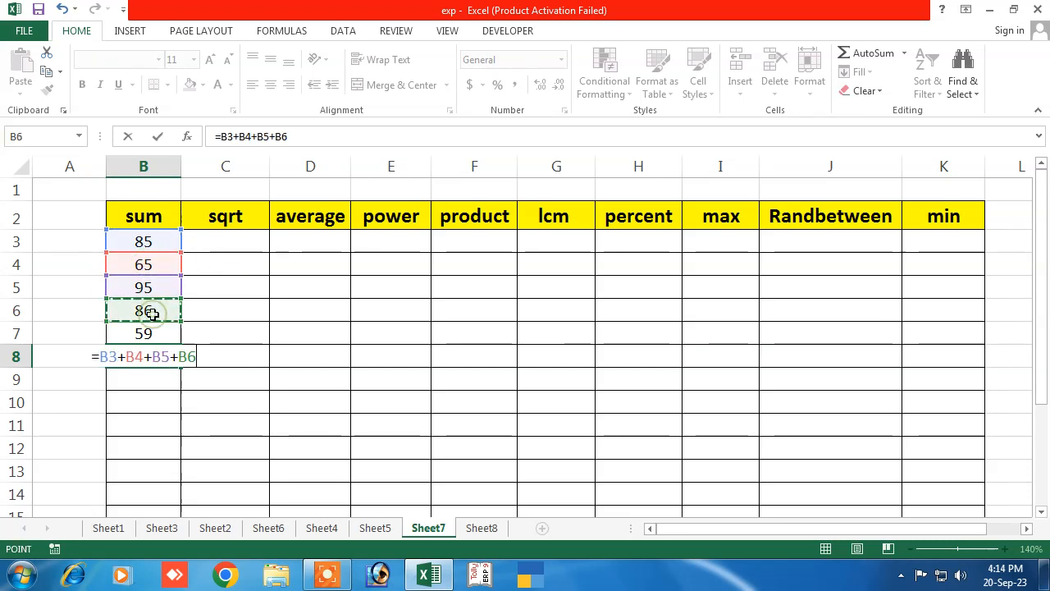
text(+)
click(155, 333)
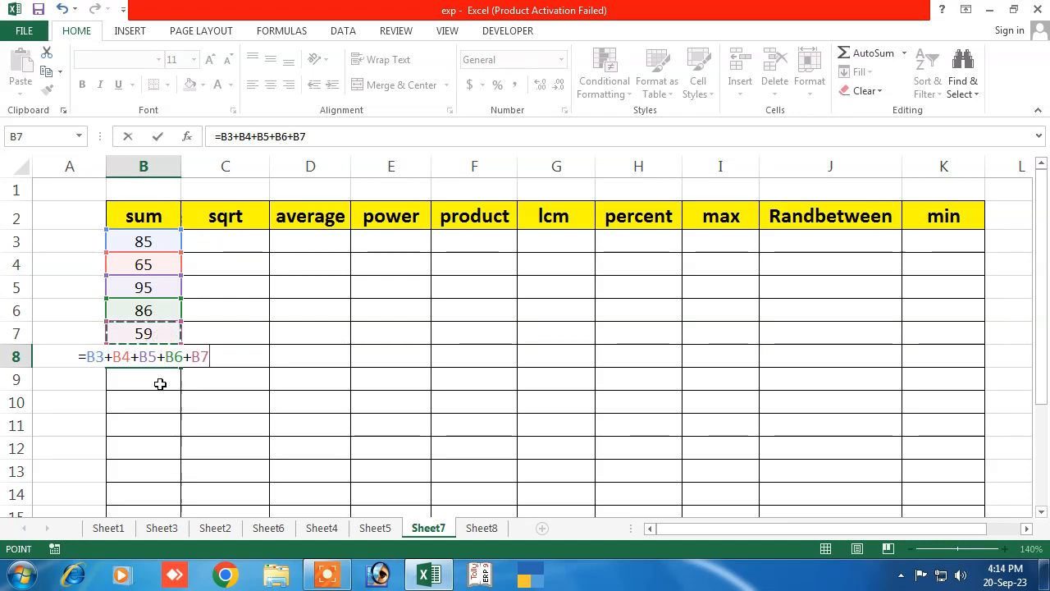
key(Return)
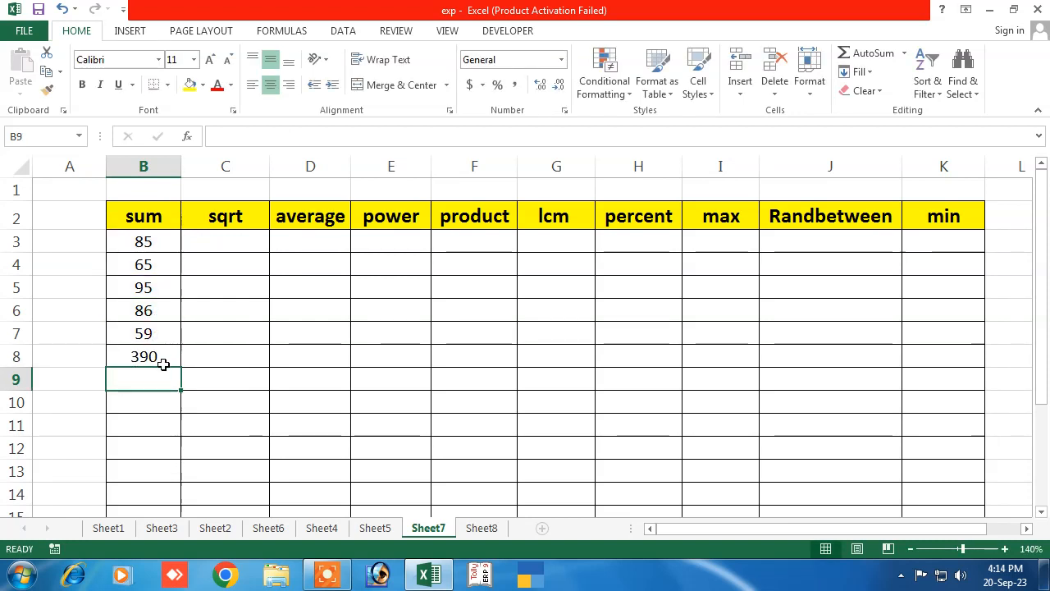
Clear the total in cell B8 and the numbers in B3:B7
click(163, 364)
key(Delete)
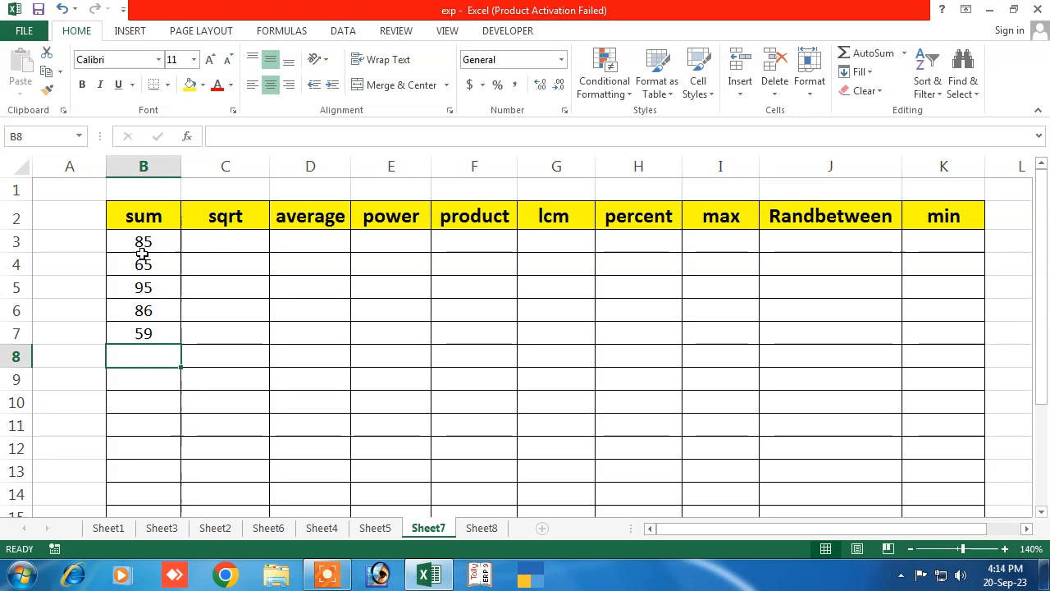
drag(143, 245, 145, 335)
key(Delete)
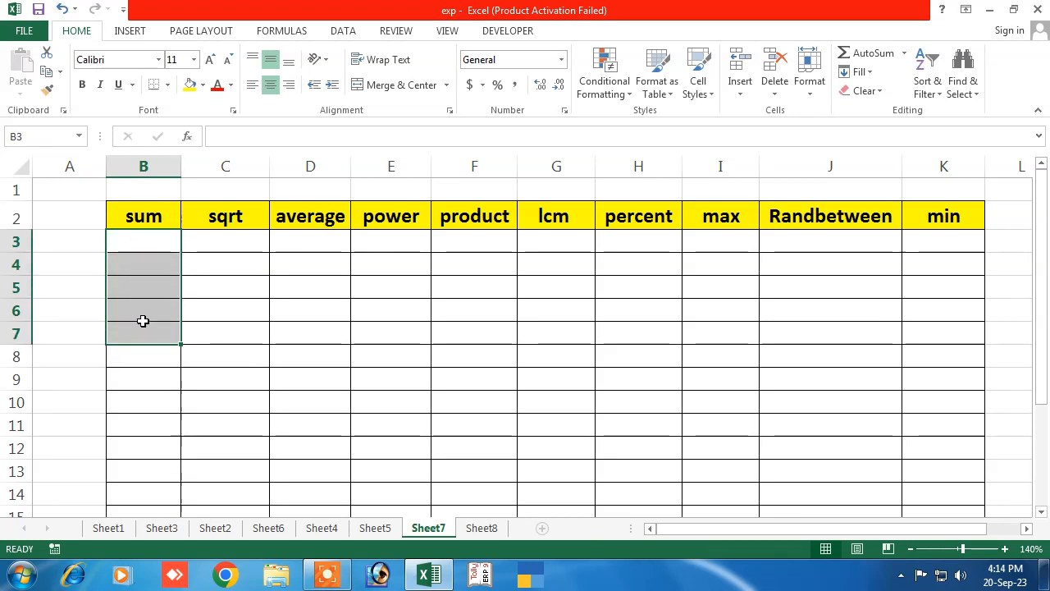
Enter the quantities 9pc, 8pc, 10pc and 15pc in cells B3 to B6
text(9pc)
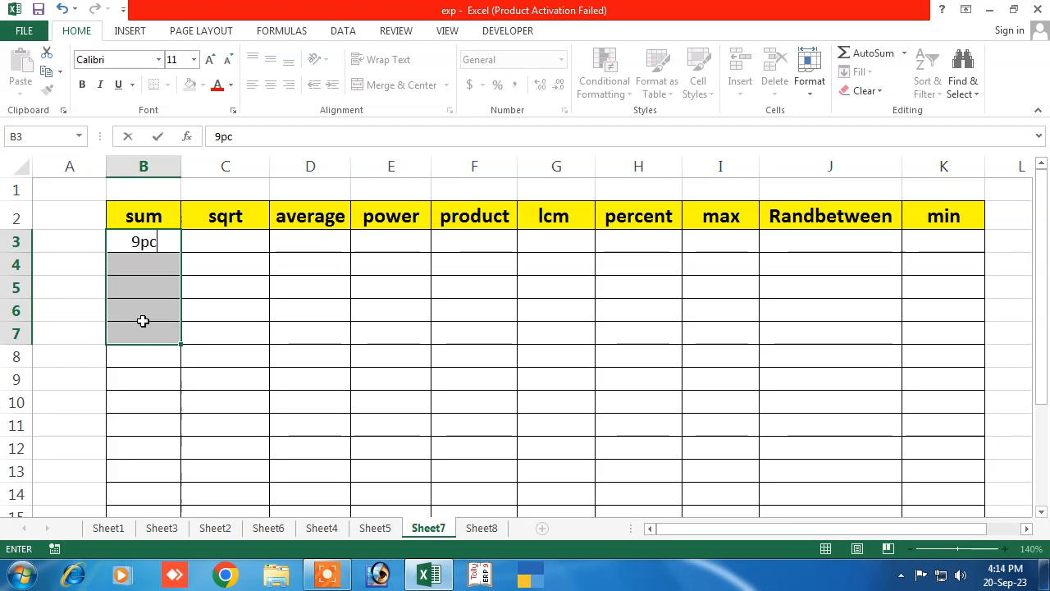
key(Return)
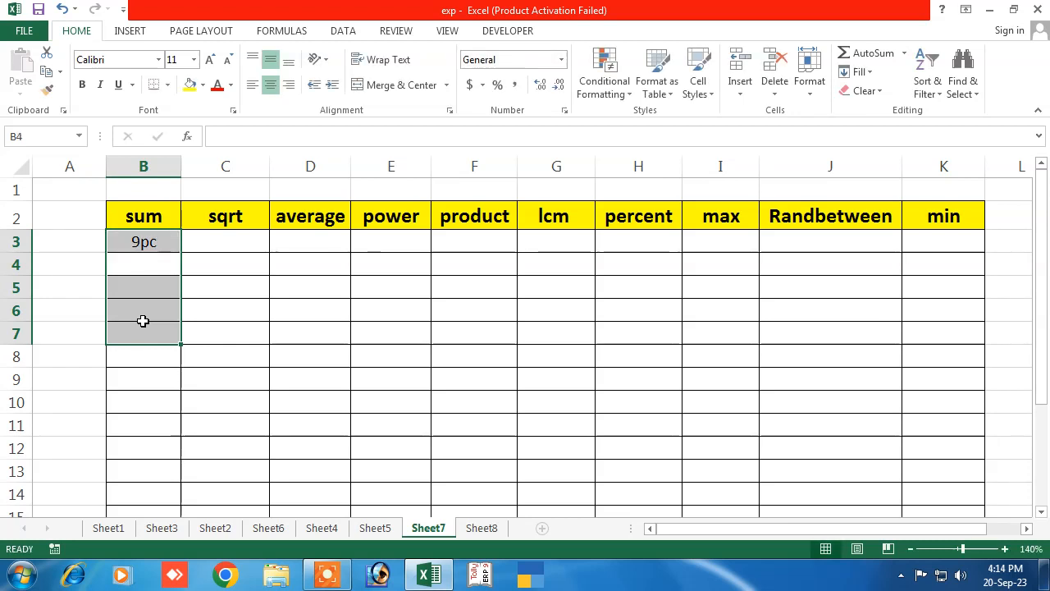
text(8pc)
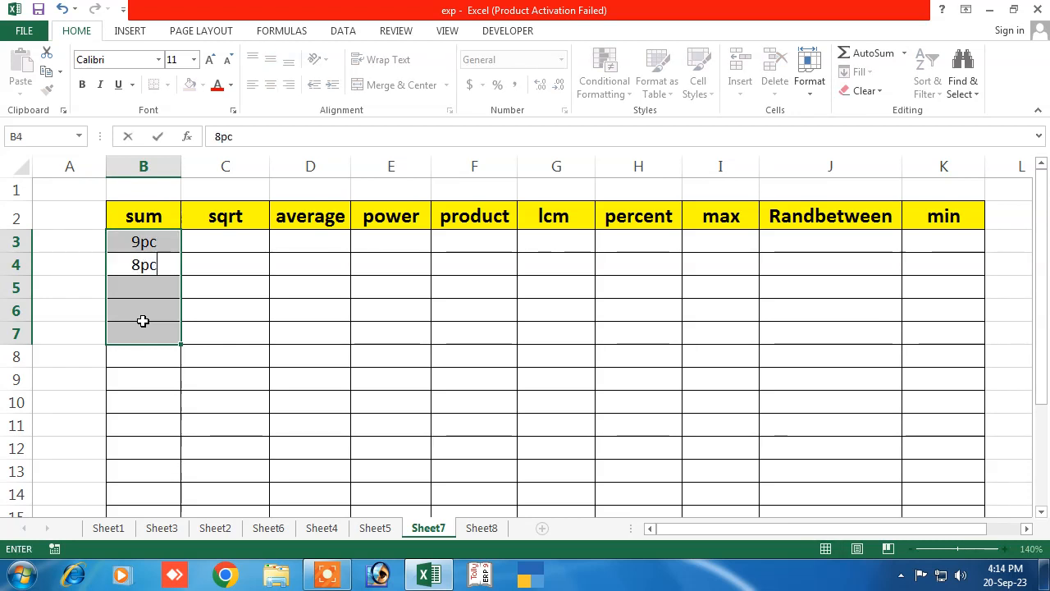
key(Return)
text(10pc)
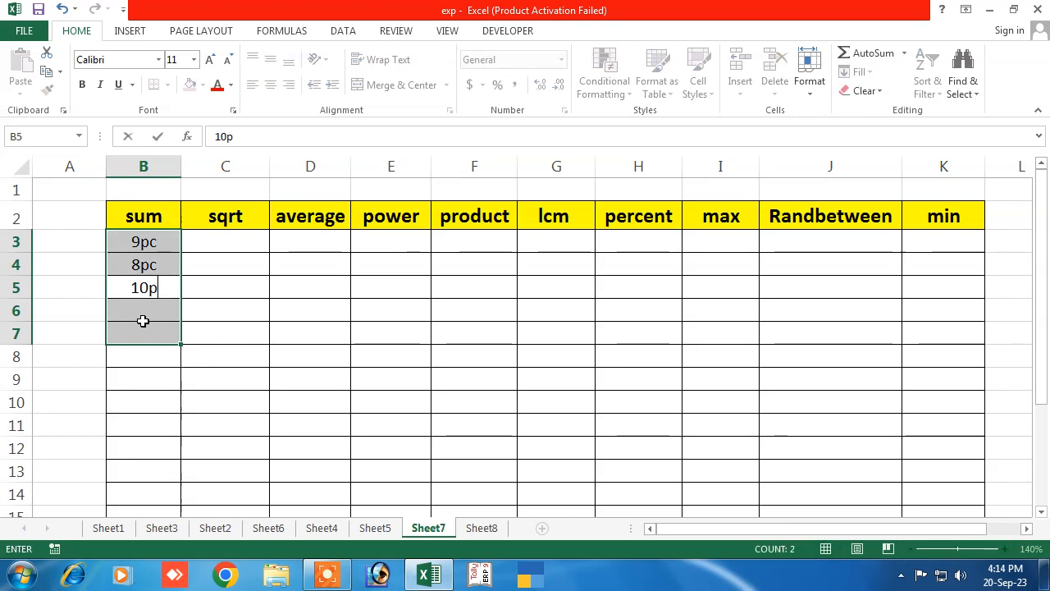
key(Return)
text(15)
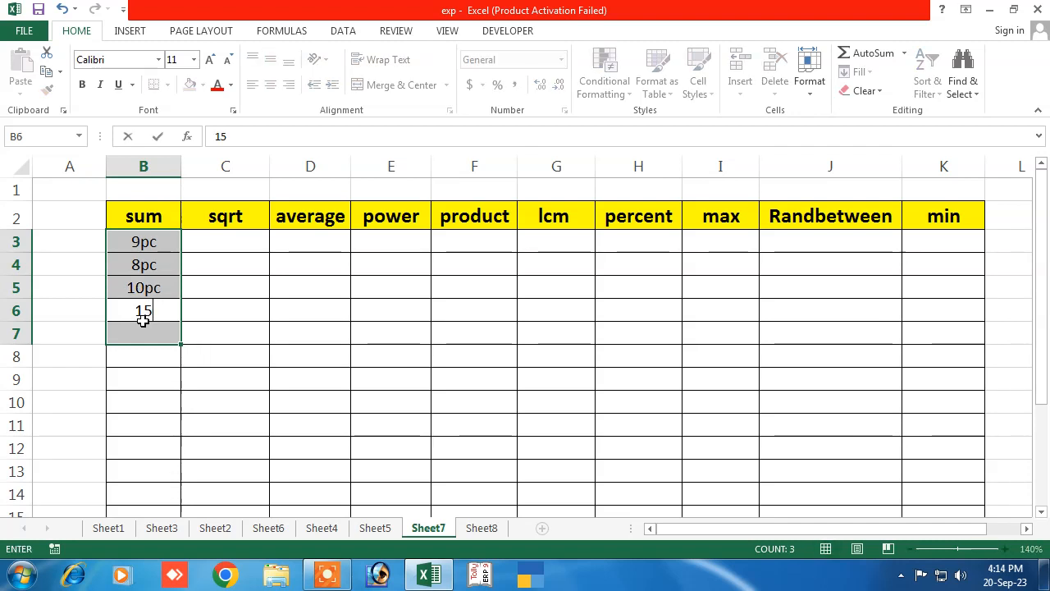
text(pc)
key(Return)
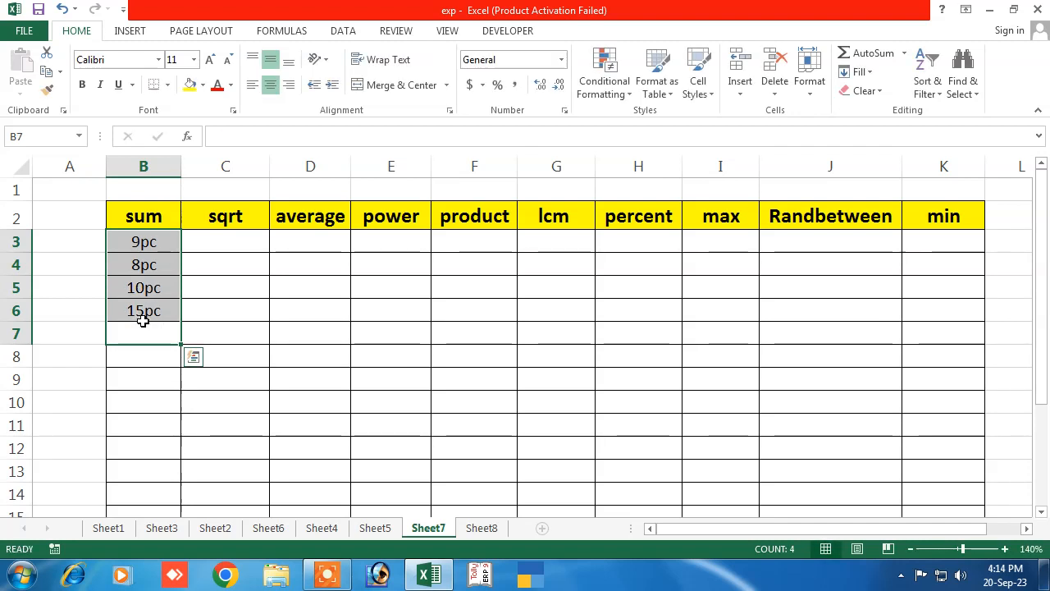
Try to total the pc quantities in B3:B6 with a SUM formula in cell B8
click(135, 357)
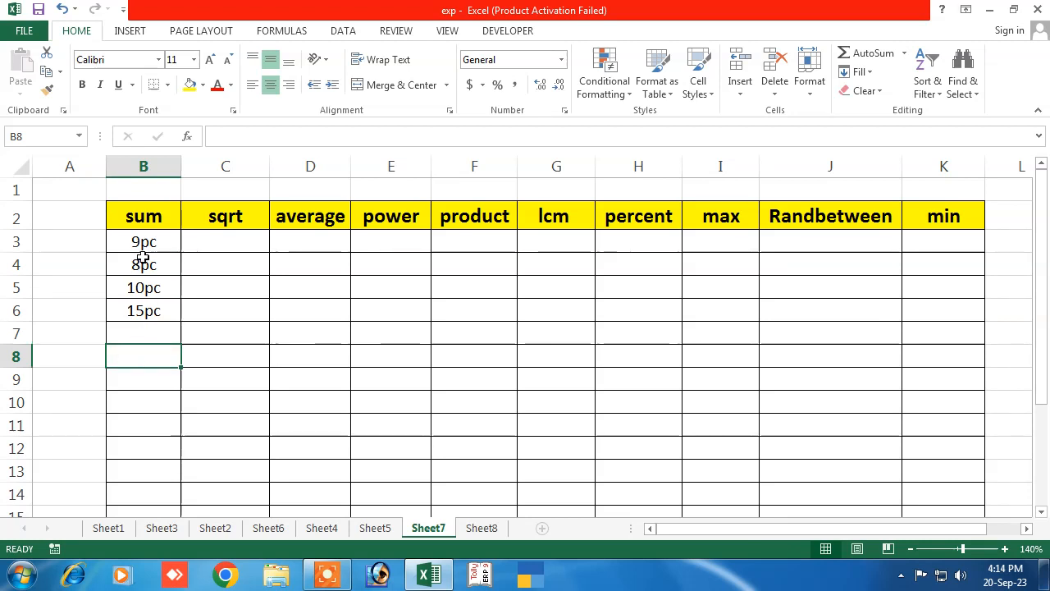
text(=)
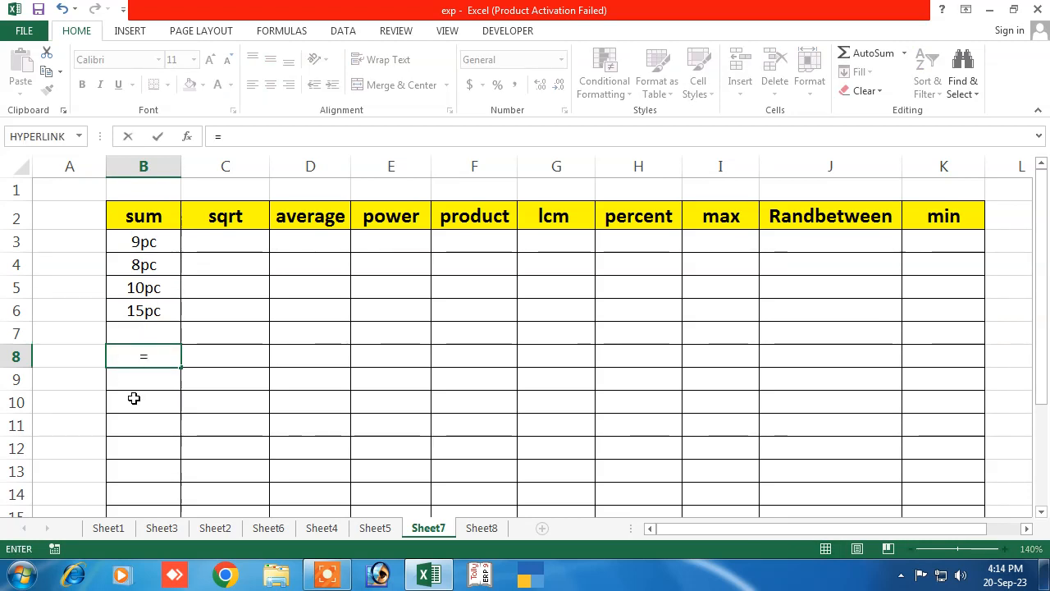
text(sum()
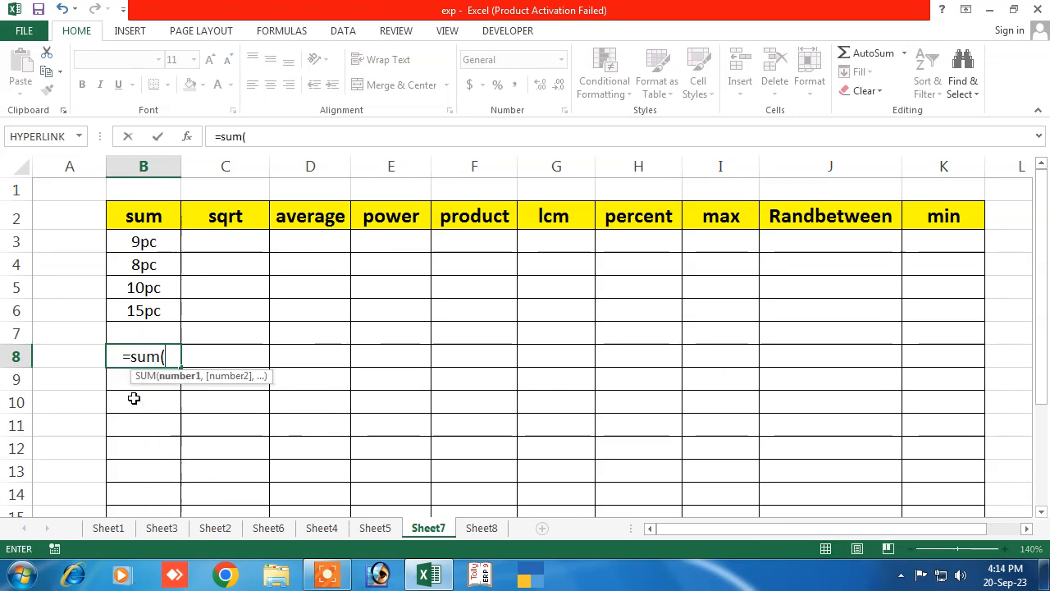
drag(129, 248, 127, 307)
text())
key(Return)
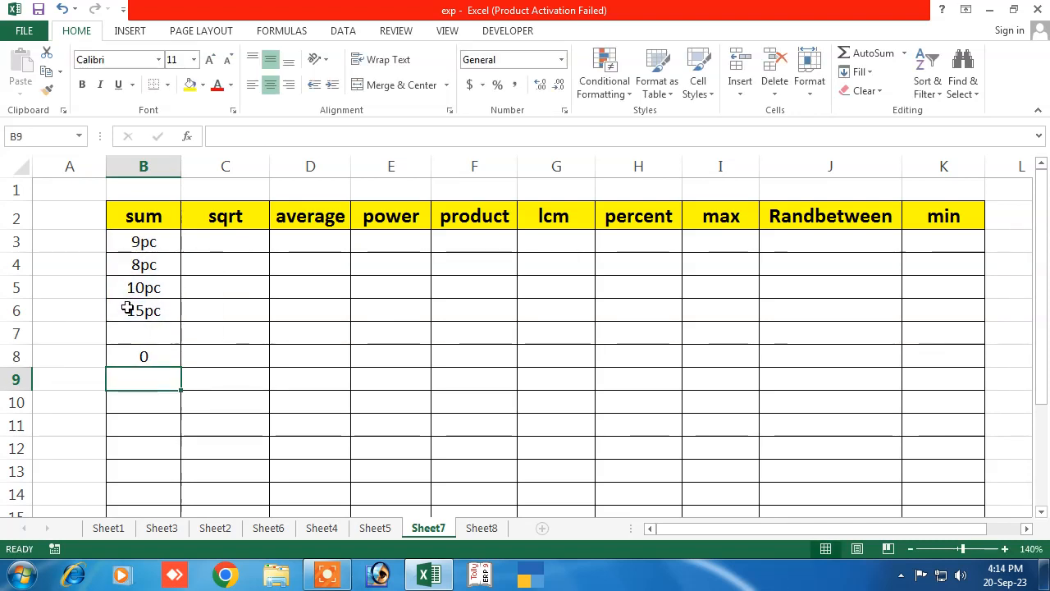
Clear the SUM formula from cell B8 and the pc quantities from B3:B7
click(126, 357)
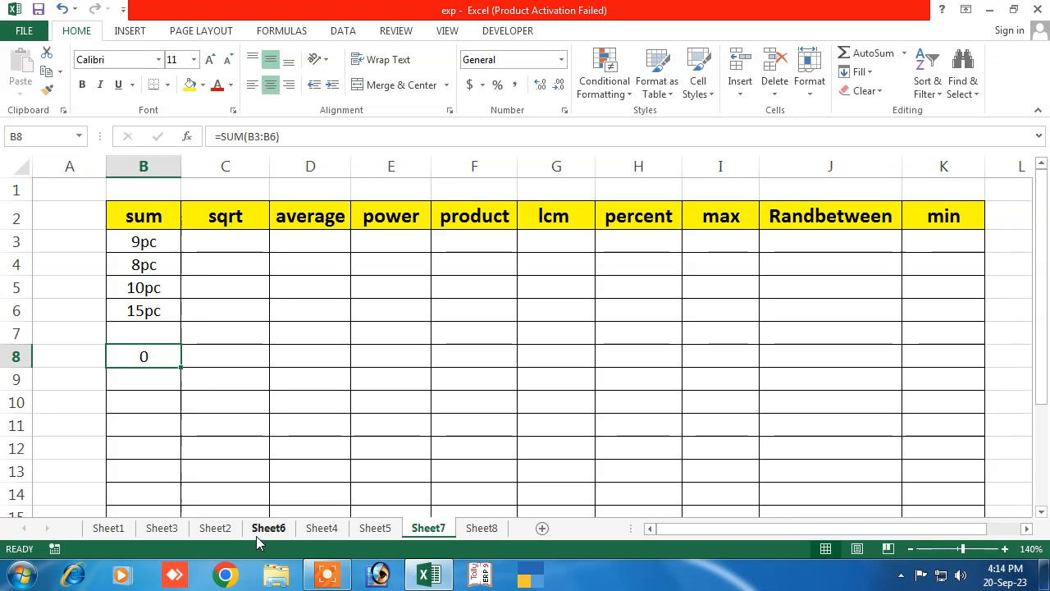
key(Delete)
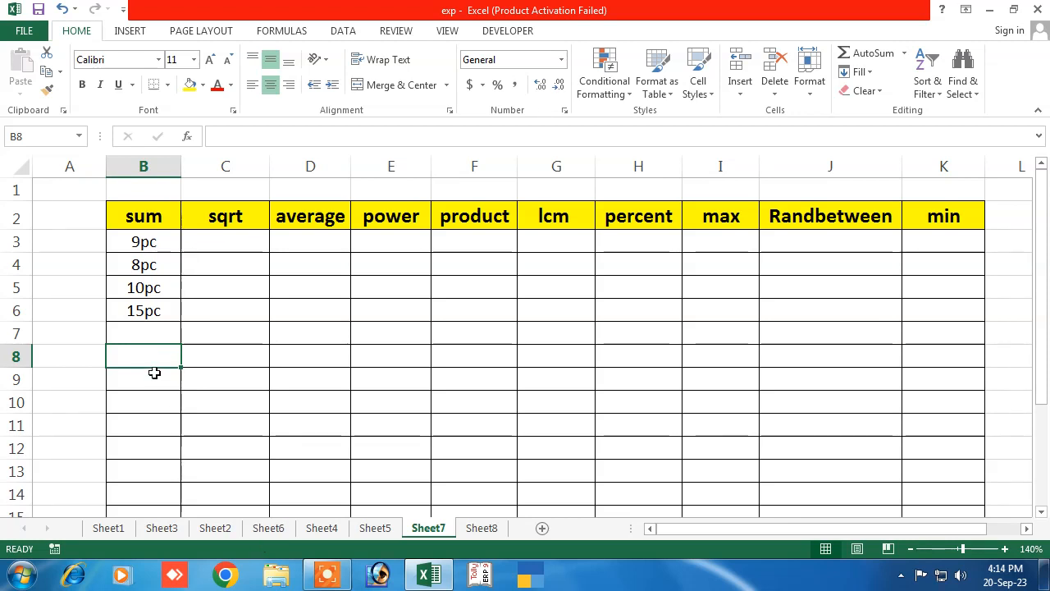
click(136, 245)
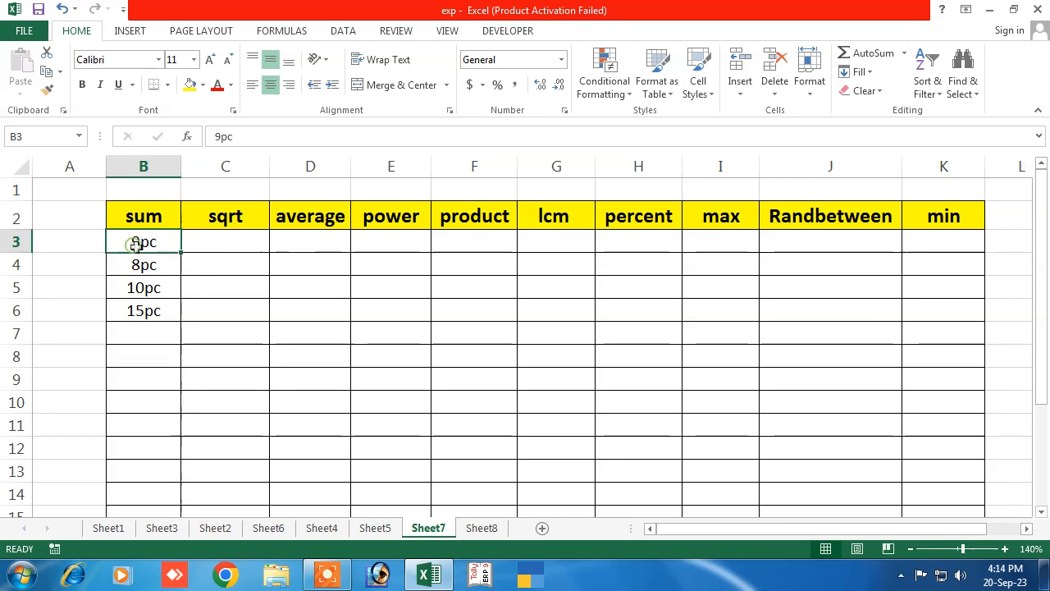
click(223, 138)
double_click(223, 137)
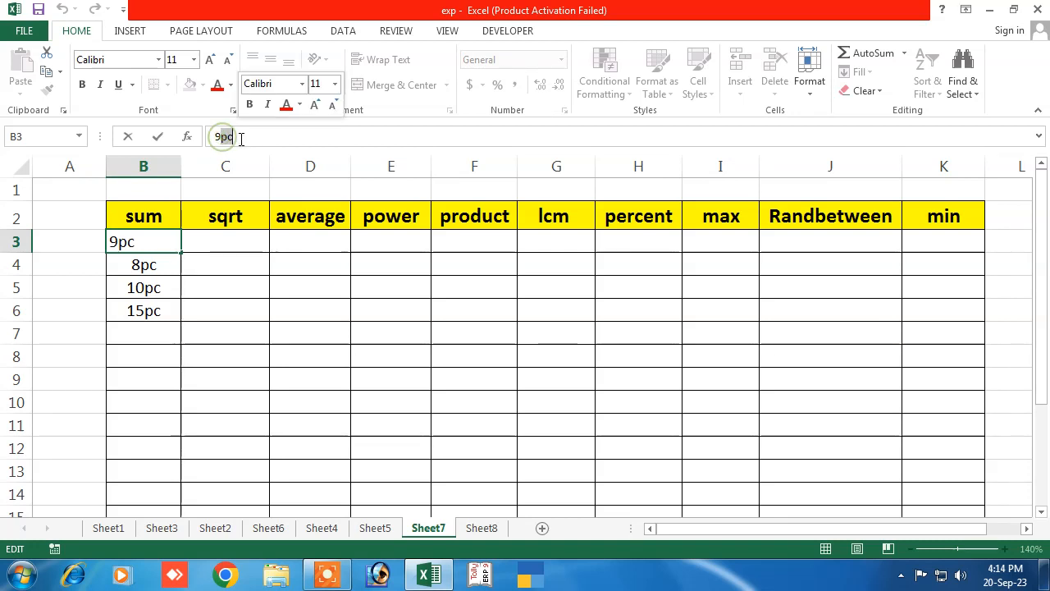
click(139, 328)
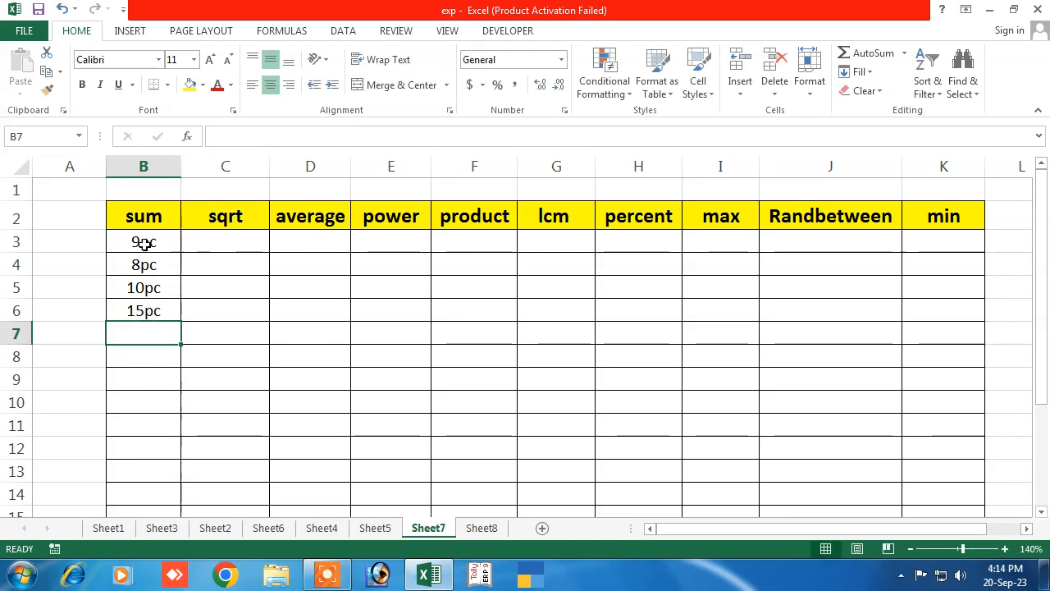
drag(145, 243, 146, 324)
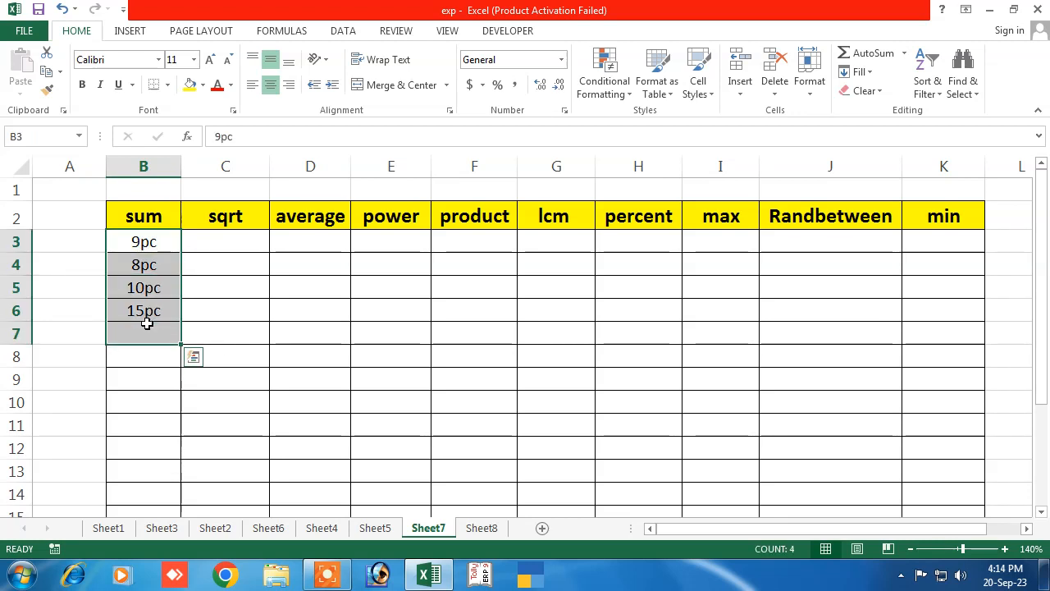
key(Delete)
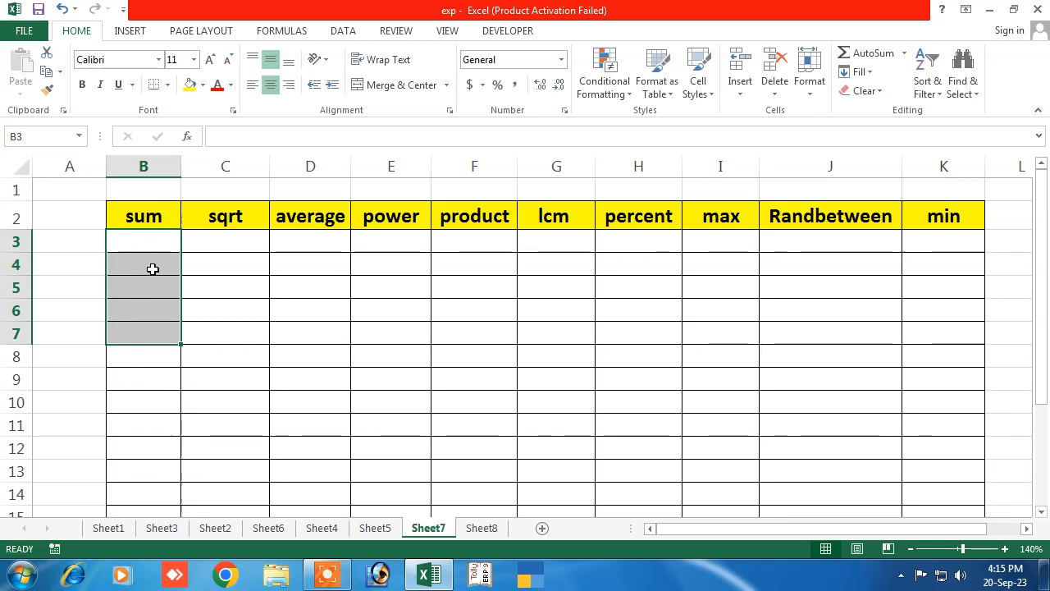
Apply the custom number format # "pc" to cells B3:B14
drag(153, 242, 160, 492)
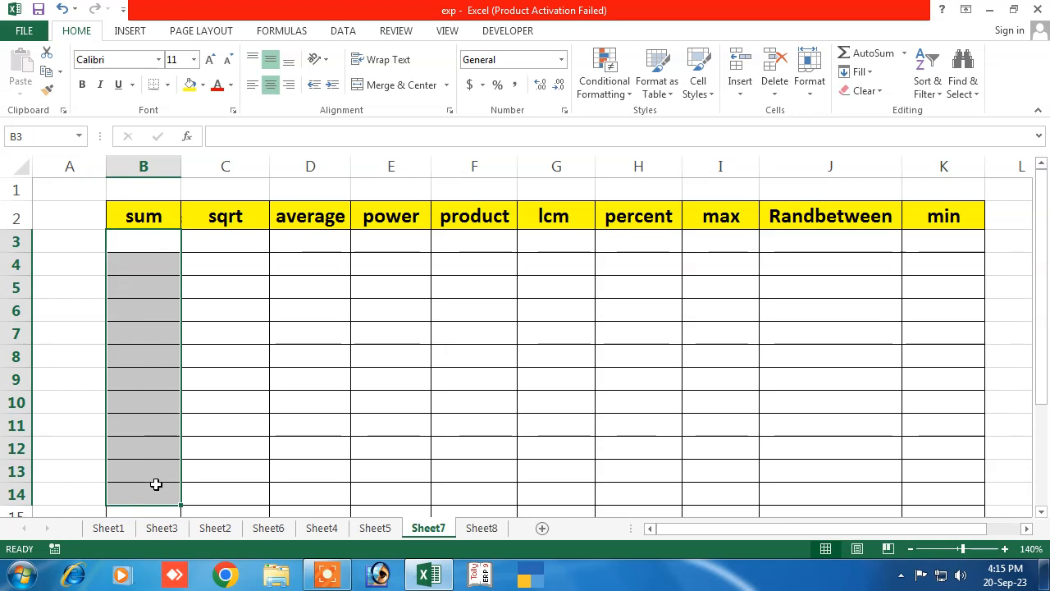
click(565, 111)
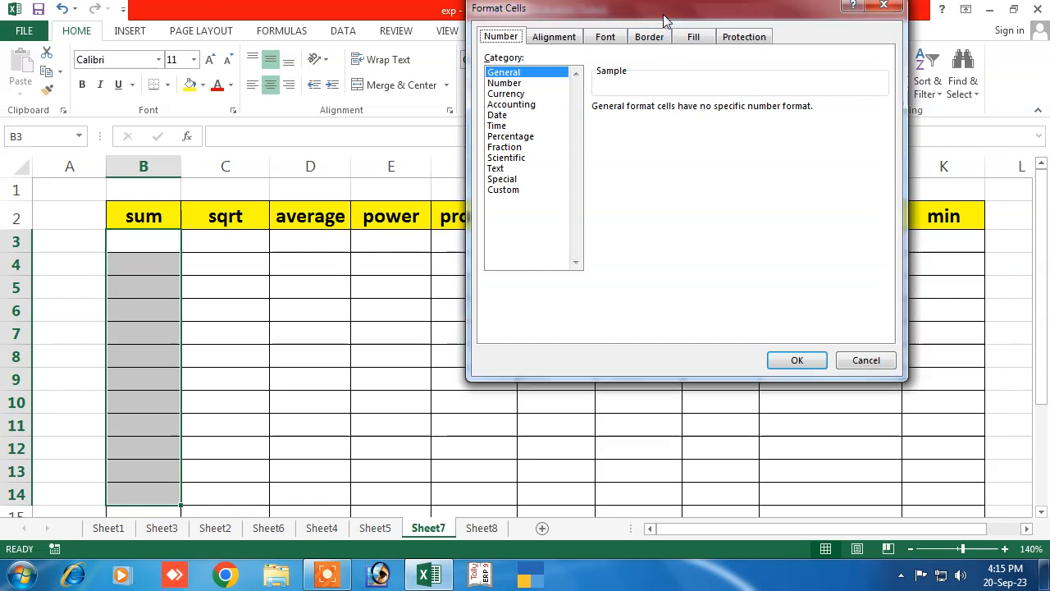
drag(664, 21, 583, 54)
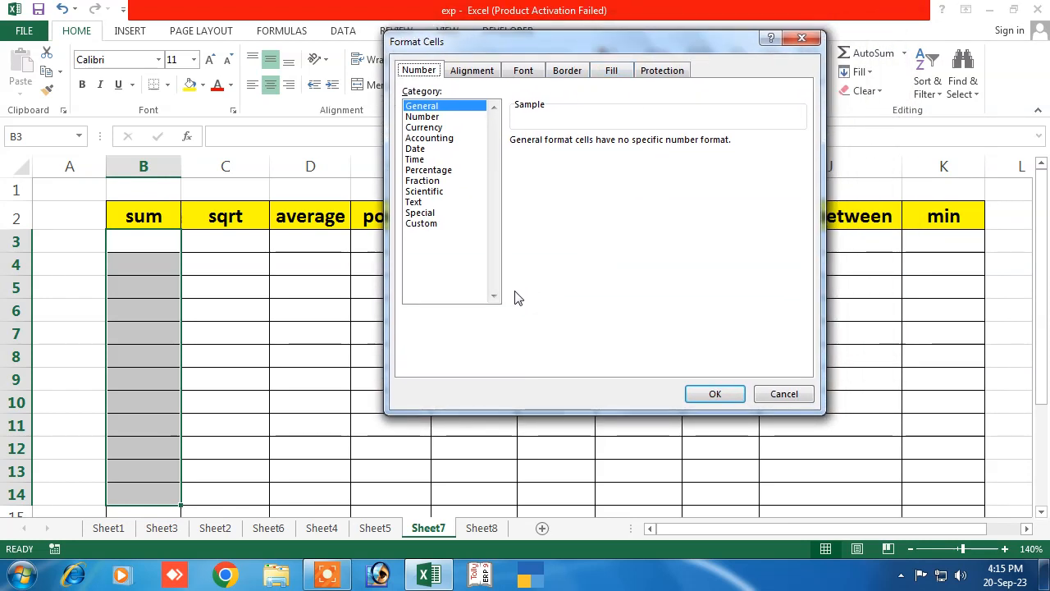
click(424, 225)
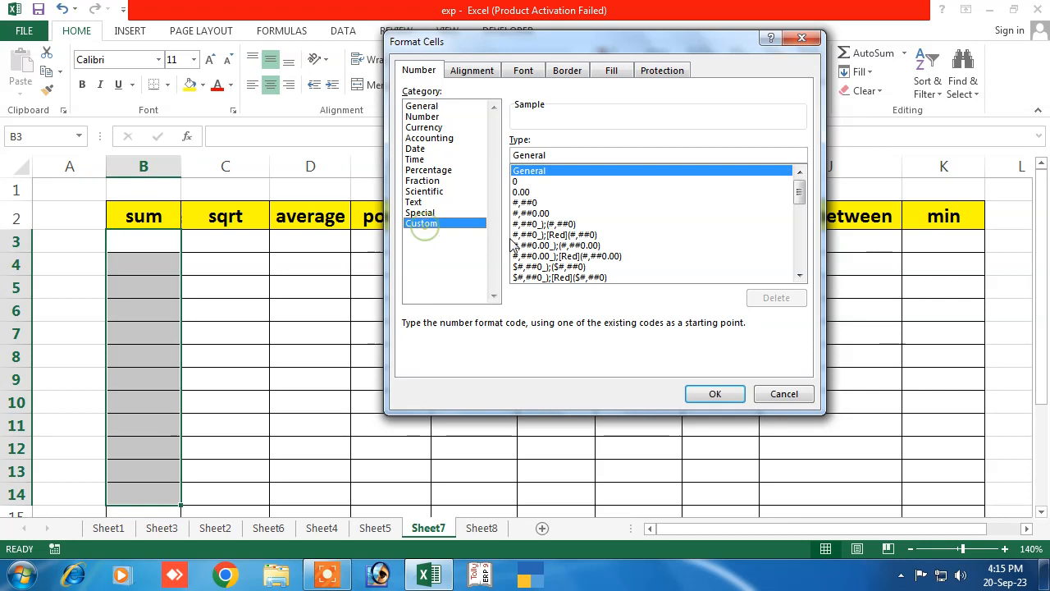
double_click(549, 156)
key(BackSpace)
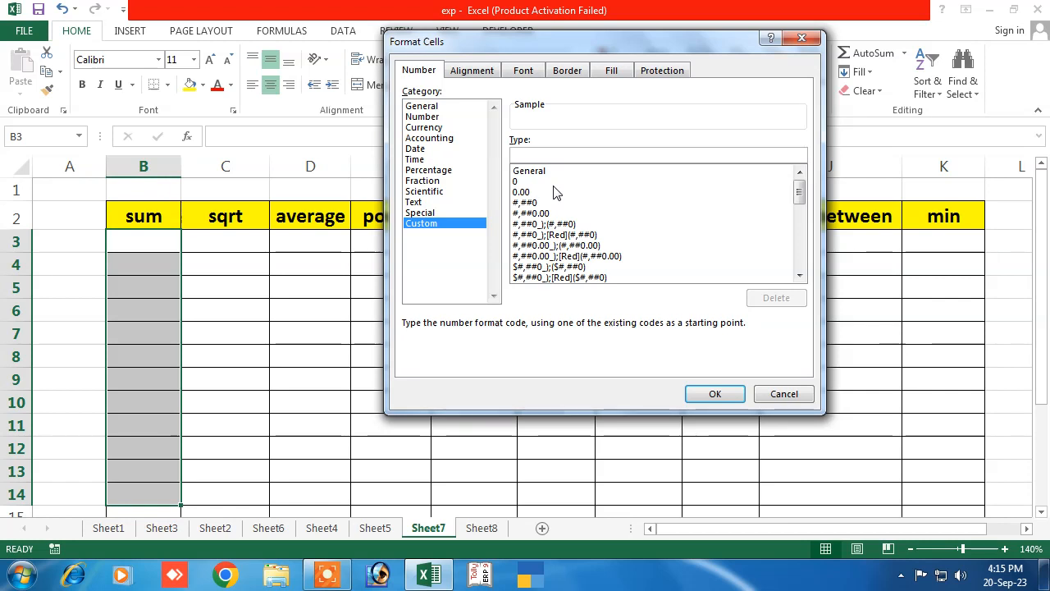
text(#)
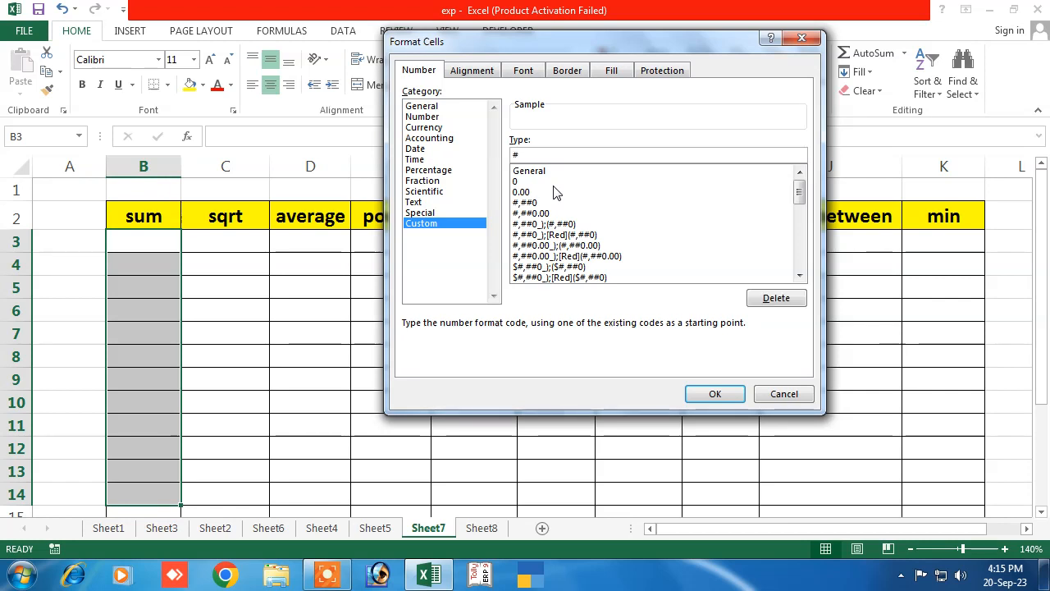
text( "pc")
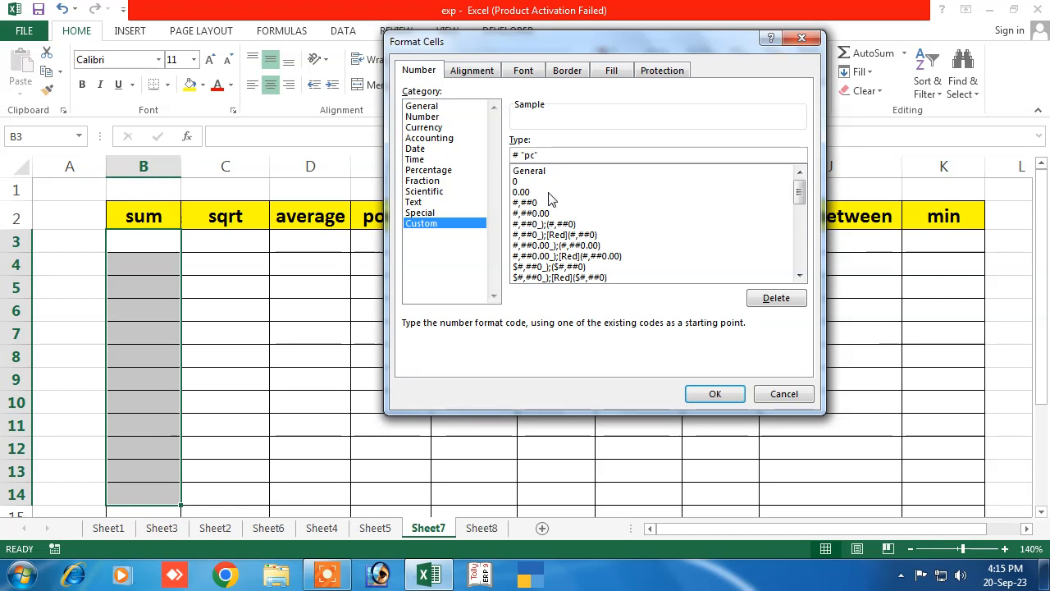
click(714, 395)
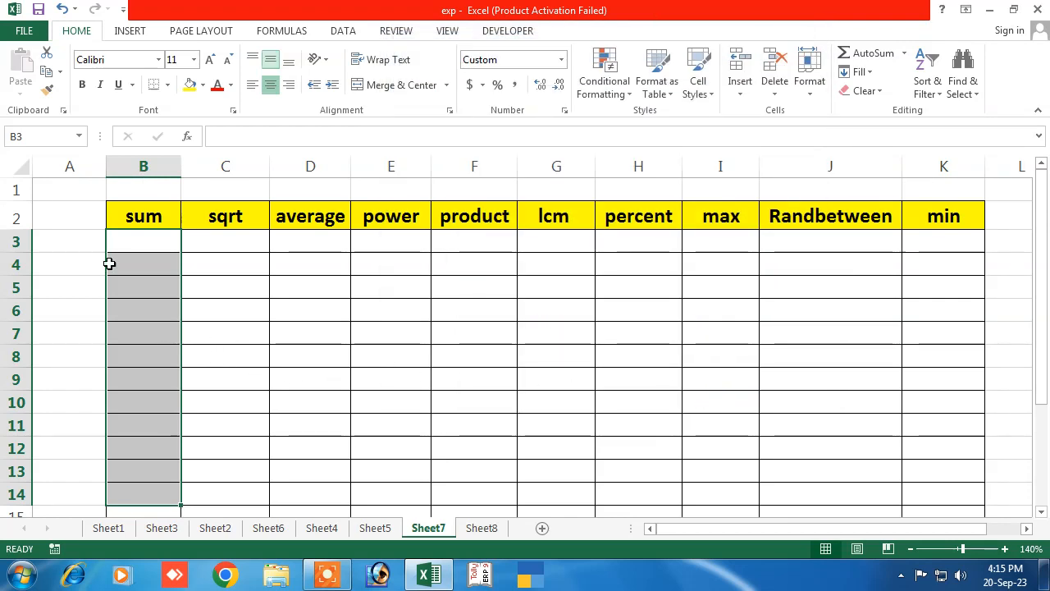
Enter the quantities 8, 6, 5, 9, 5, 6 and 8 in cells B3 to B9
click(143, 240)
text(8)
key(Return)
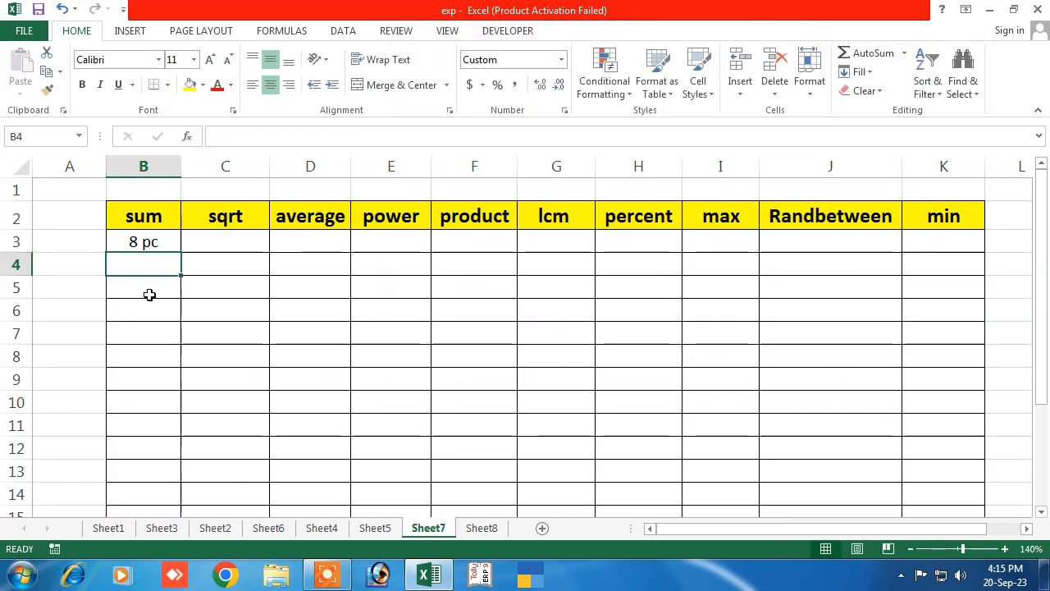
text(6)
key(Return)
text(5 pc)
key(Return)
text(9)
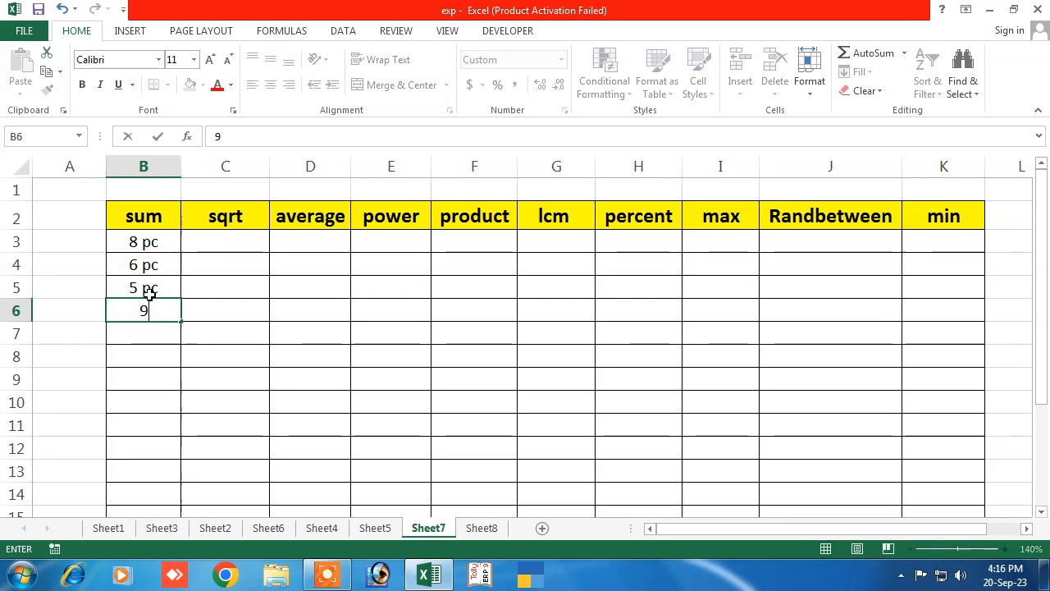
key(Return)
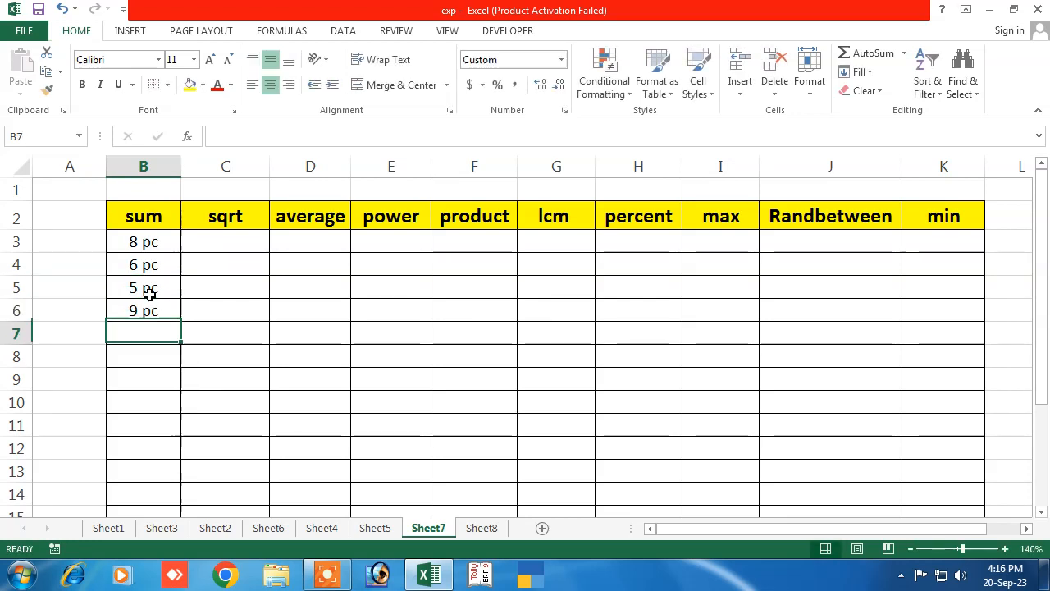
text(5)
key(Return)
text(6)
key(Return)
key(Return)
text(8)
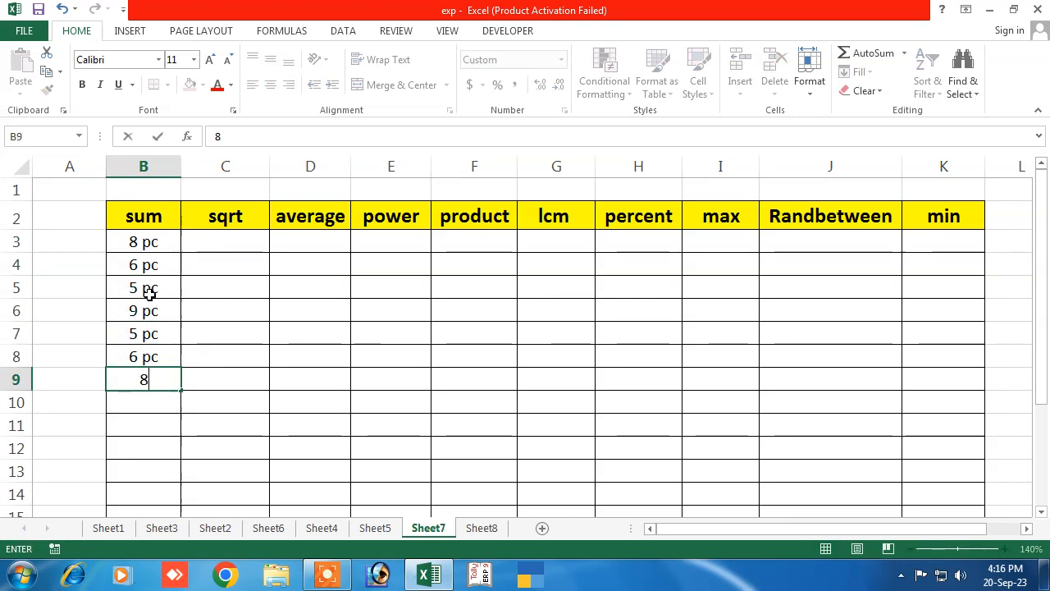
key(Return)
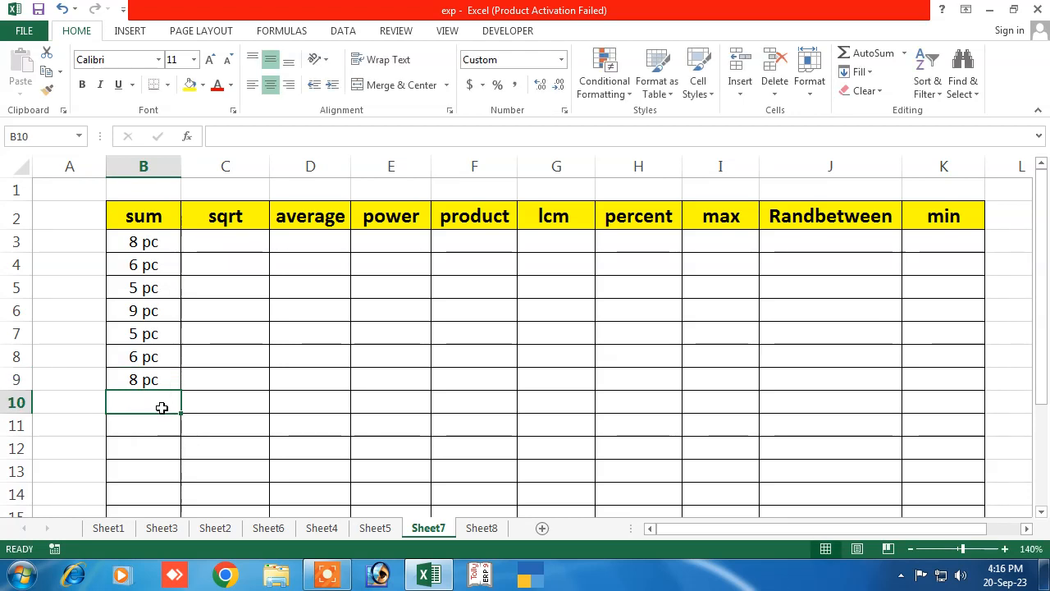
Total the pc quantities in B3:B9 with a SUM formula in cell B10
text(=)
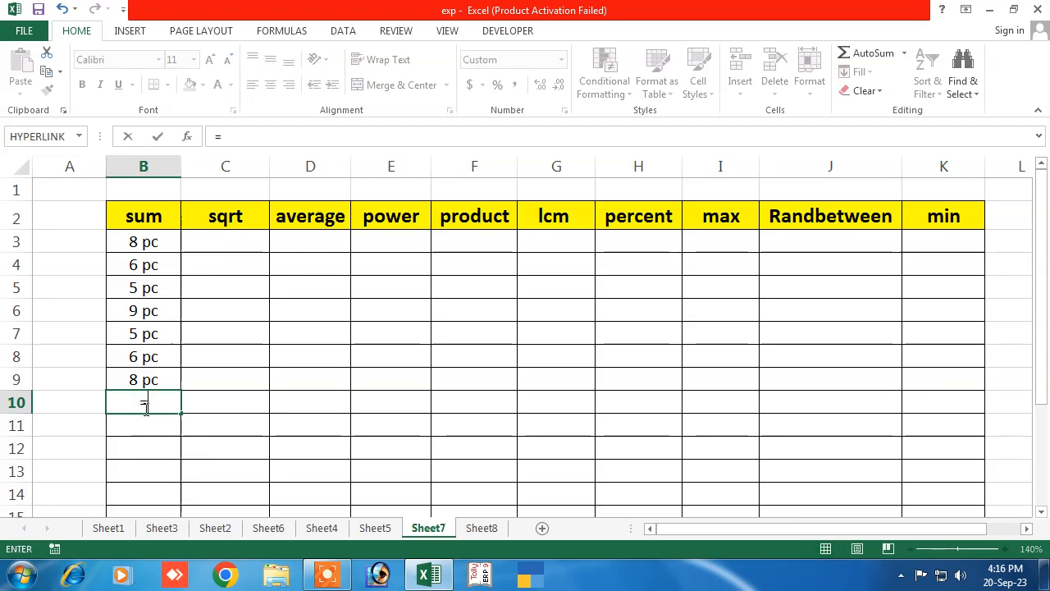
text(sum)
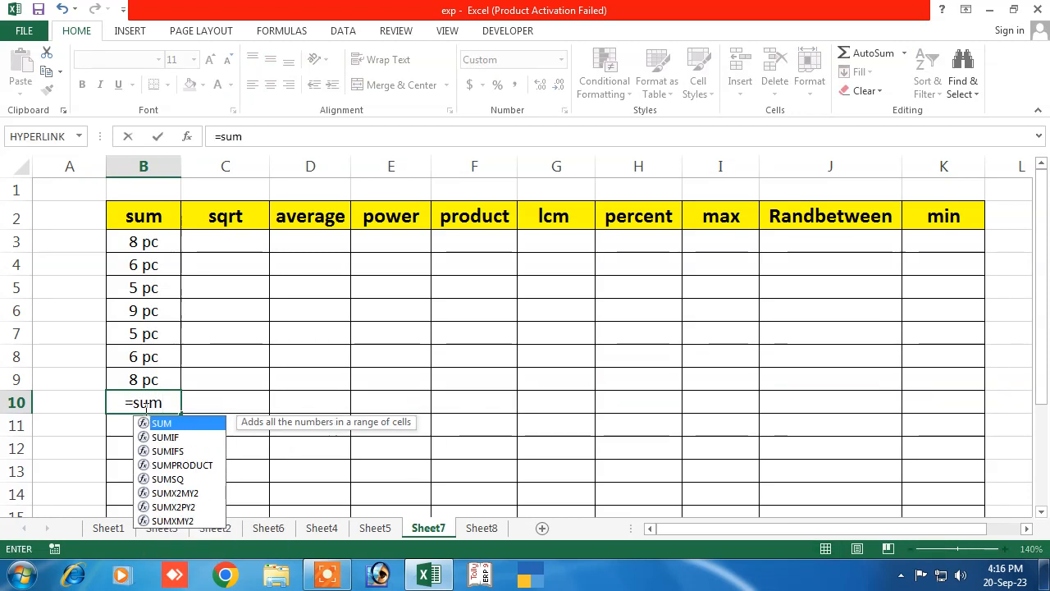
text(()
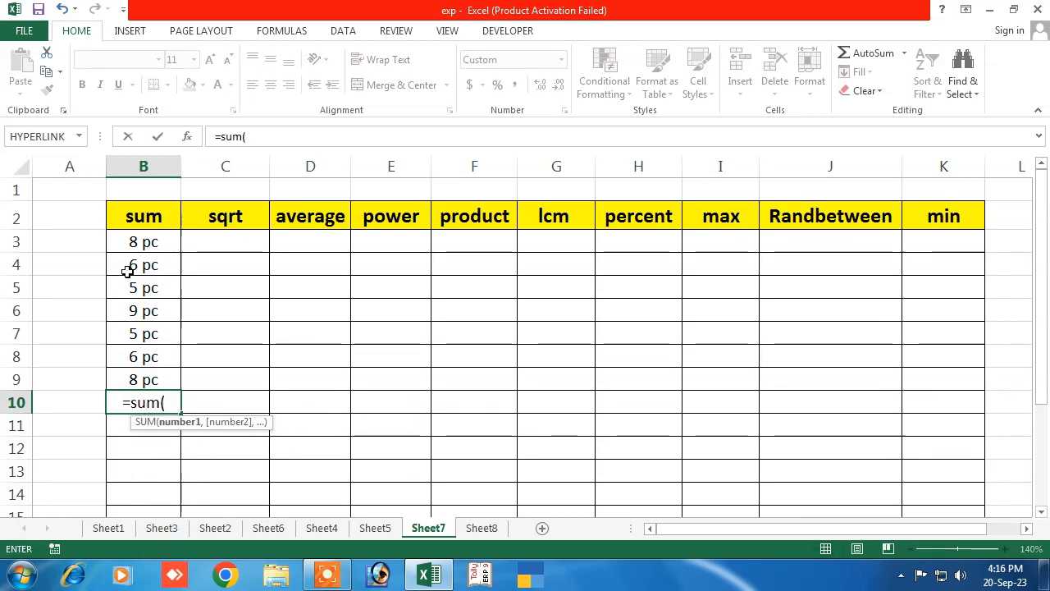
drag(138, 242, 143, 377)
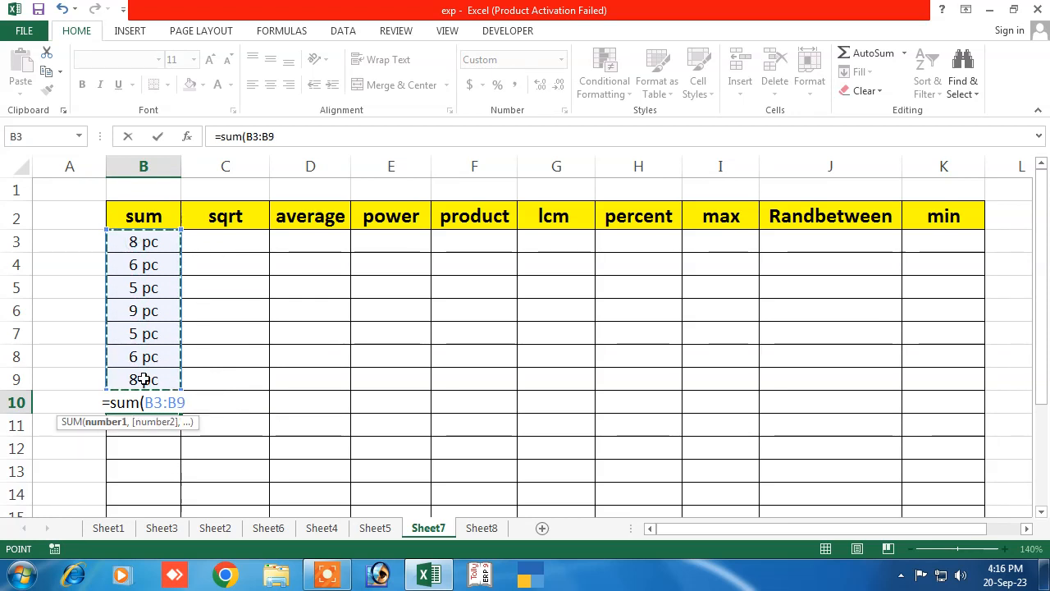
key(Return)
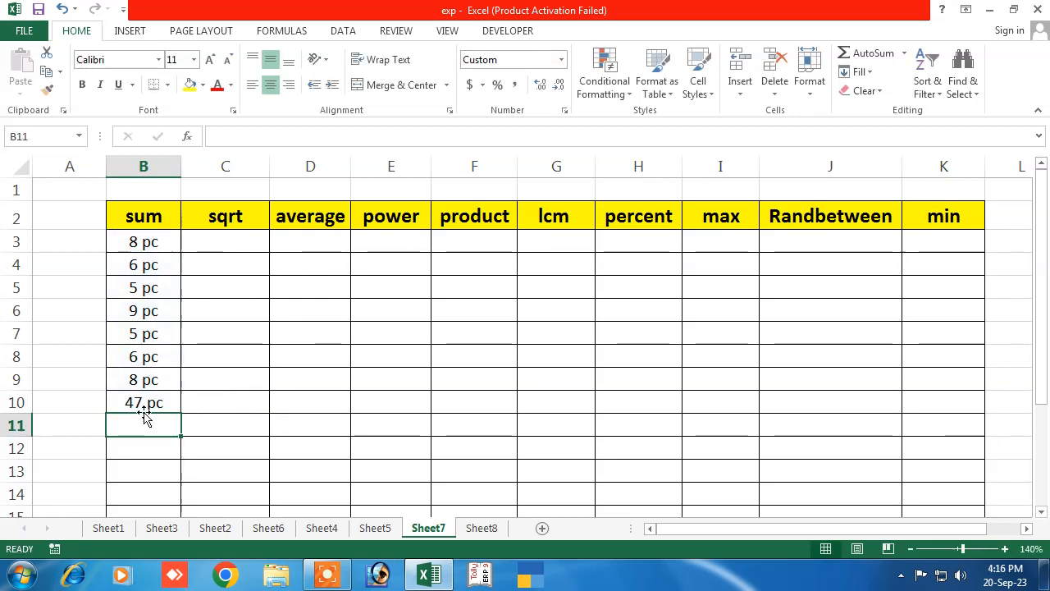
Clear the quantities and the SUM formula from cells B3:B10
click(139, 402)
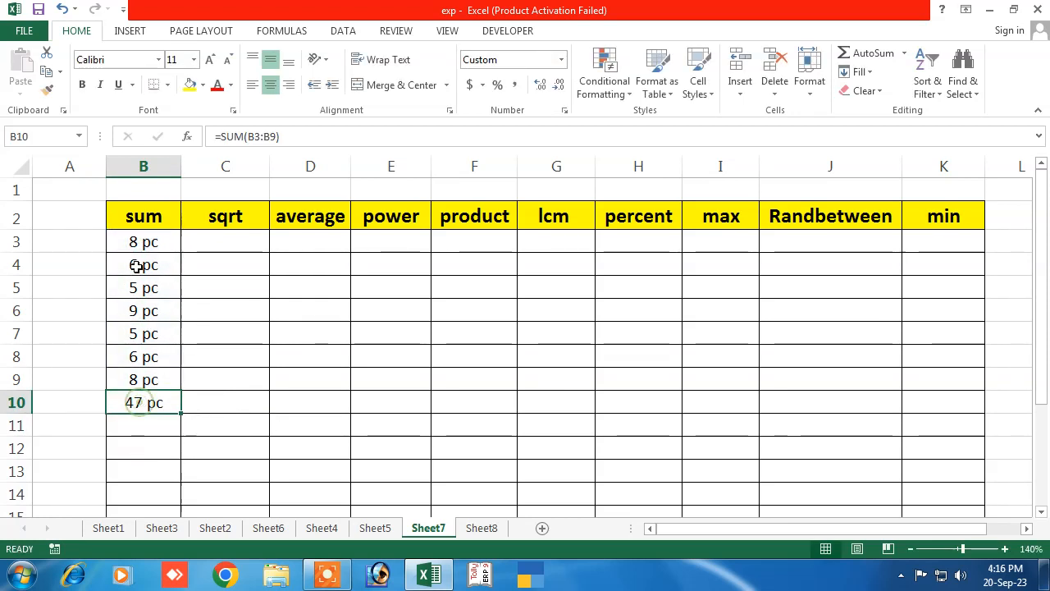
drag(131, 241, 139, 405)
key(Delete)
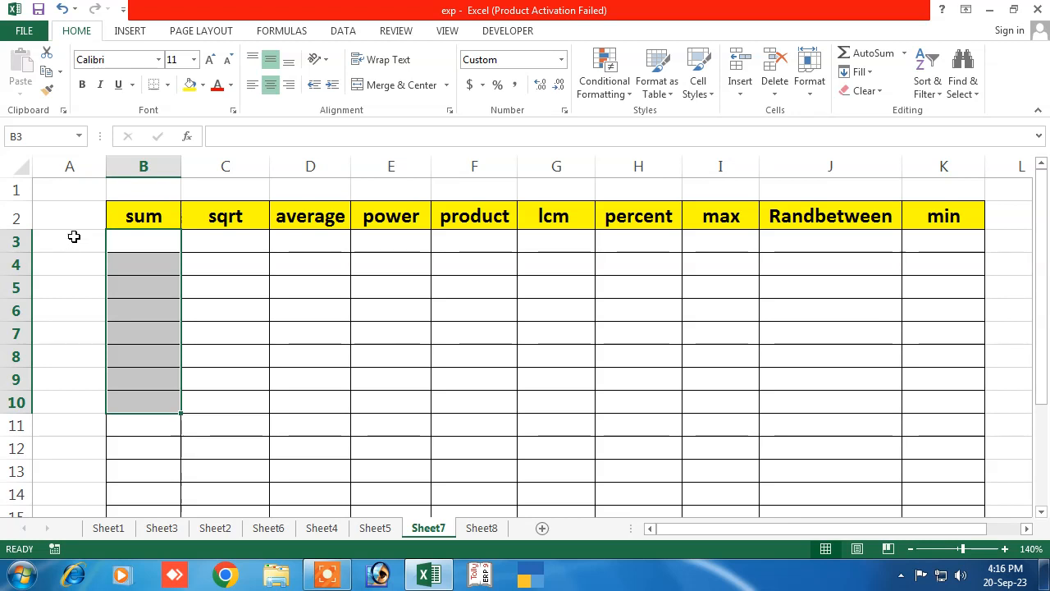
Copy the sum heading from cell B2 into cell A2
click(130, 215)
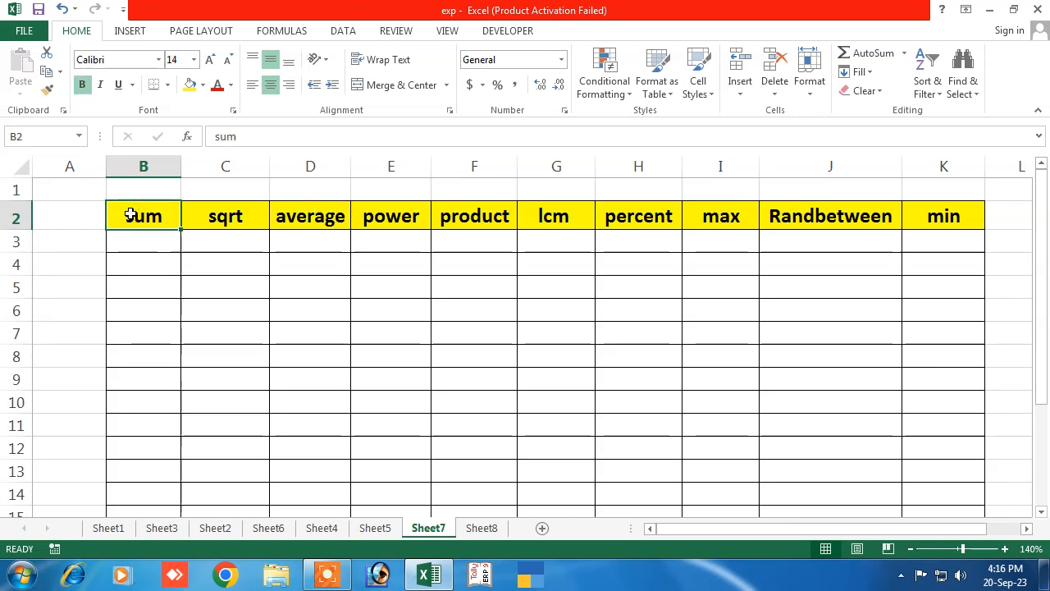
key(ctrl+c)
click(74, 218)
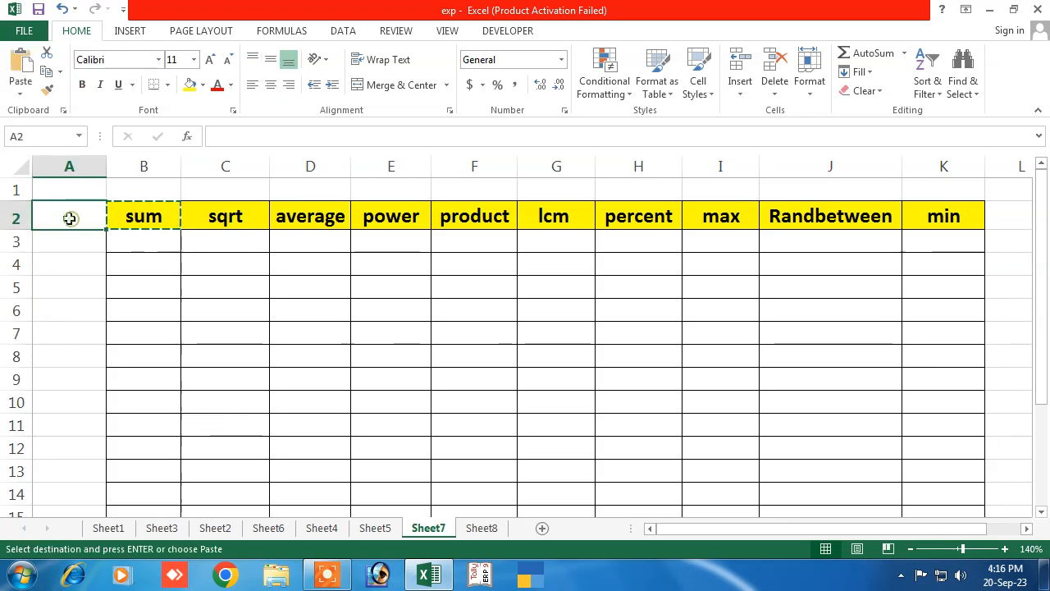
key(ctrl+v)
key(Escape)
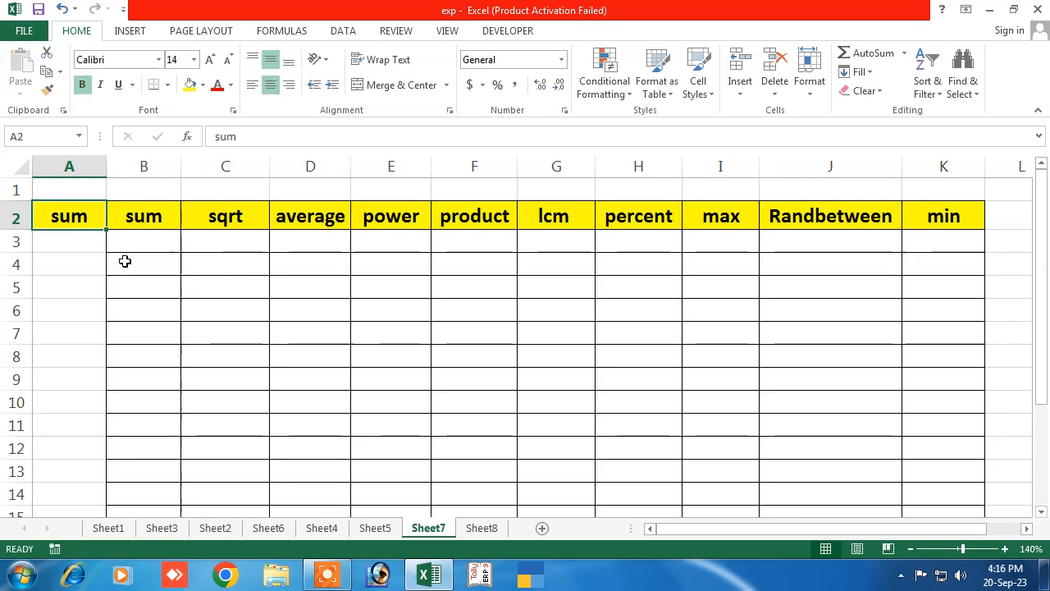
Apply all borders to cells A3:A14 below the copied sum heading
click(76, 240)
drag(43, 240, 87, 497)
click(167, 85)
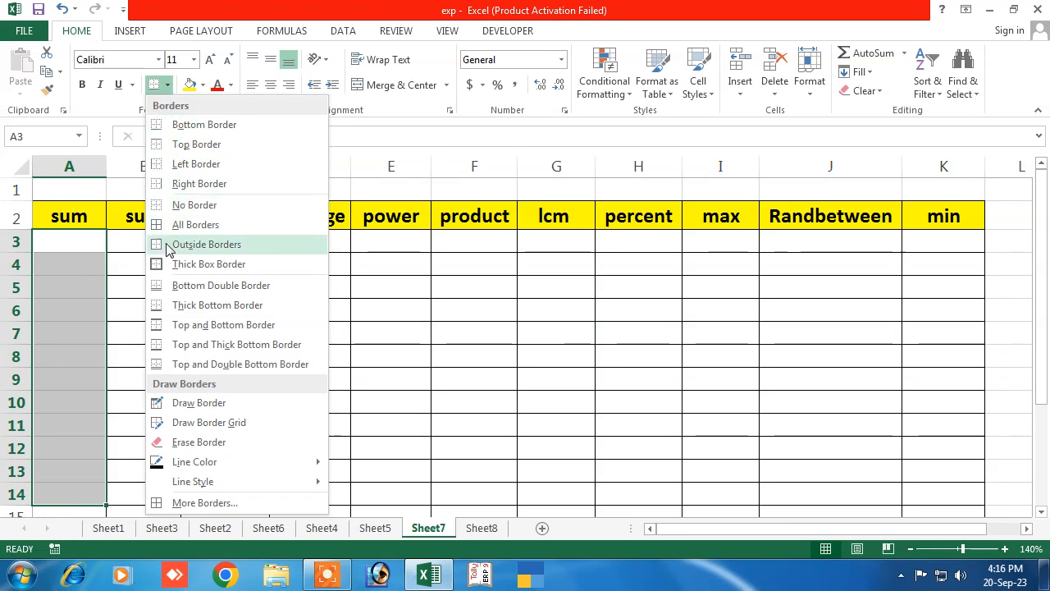
click(189, 225)
click(35, 354)
Apply the custom number format "Rs "# to cells A3:A13
click(77, 239)
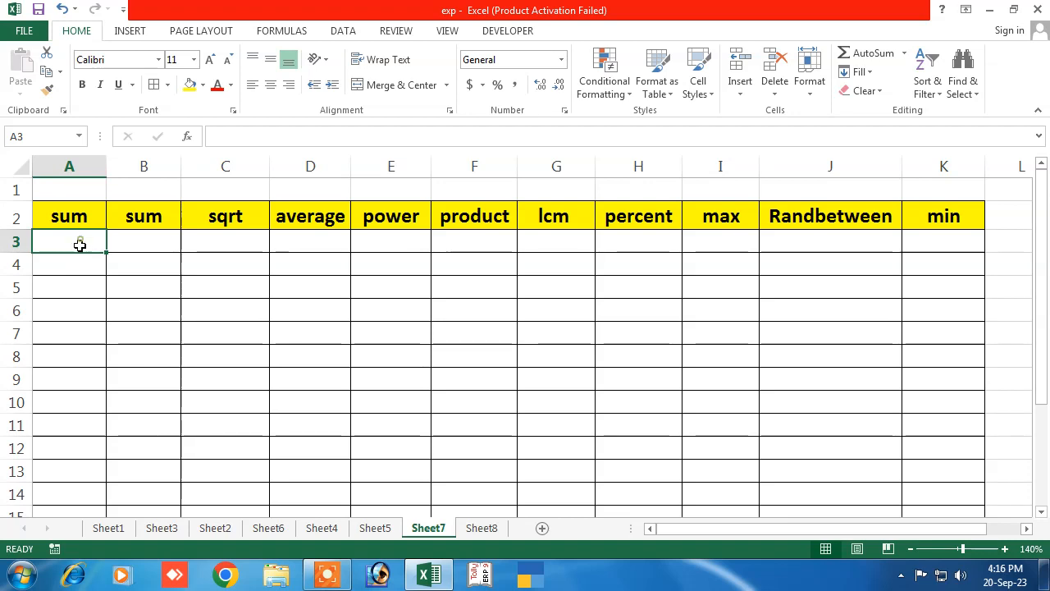
drag(80, 244, 67, 479)
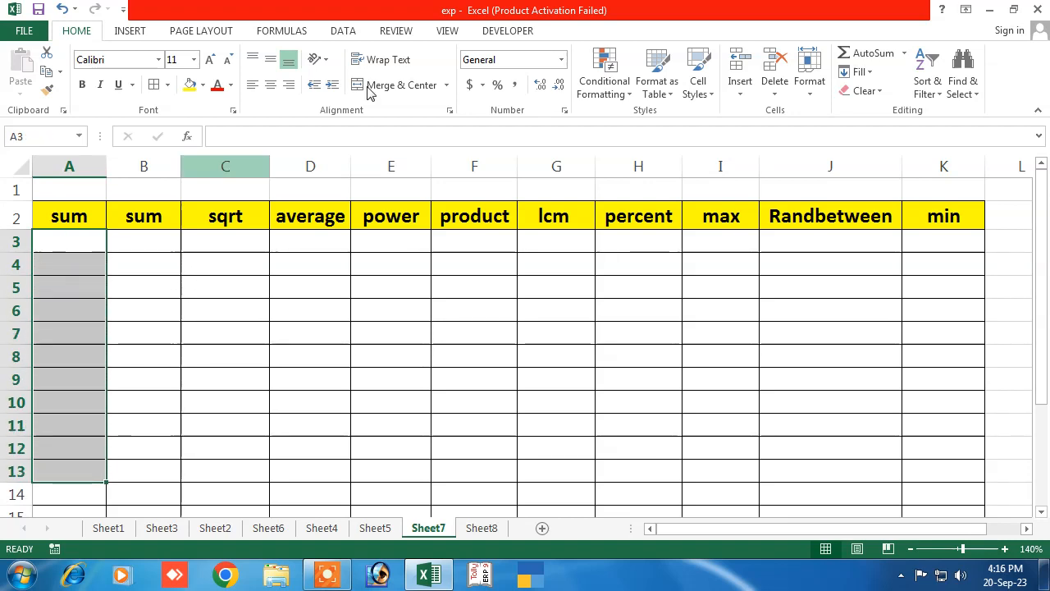
click(563, 113)
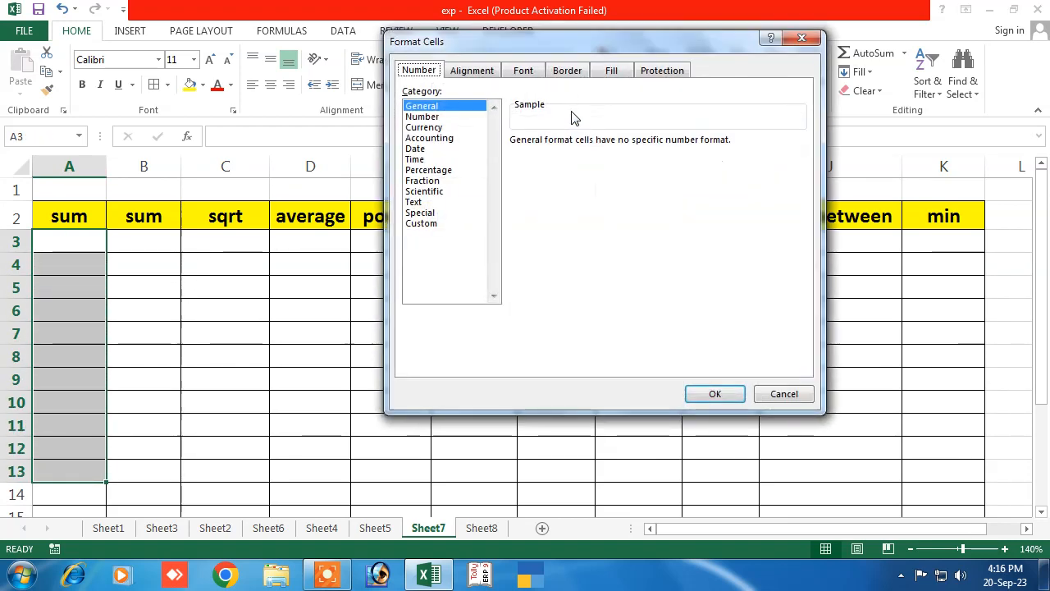
click(428, 227)
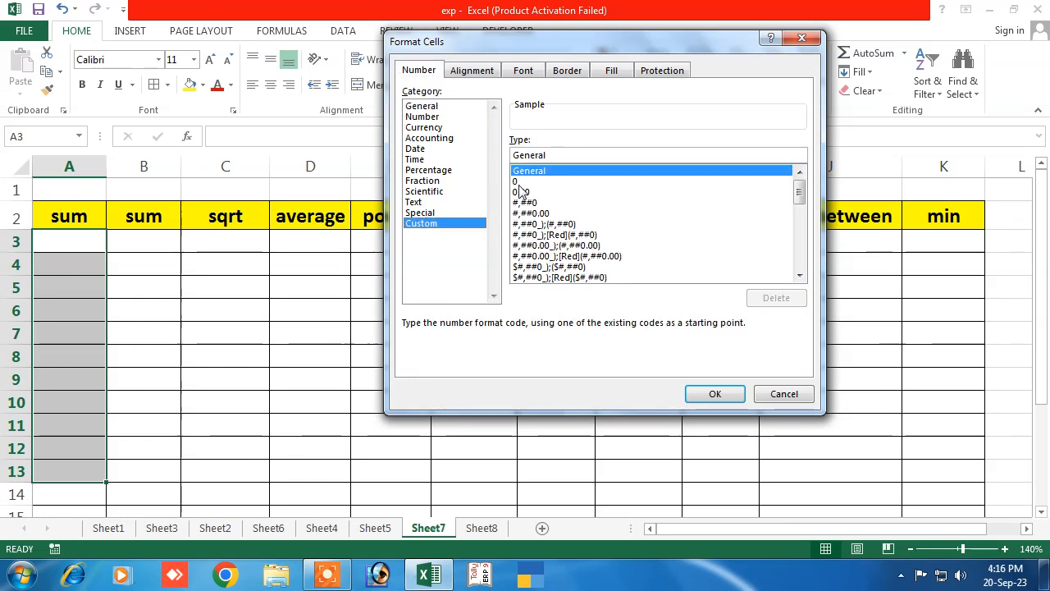
double_click(552, 155)
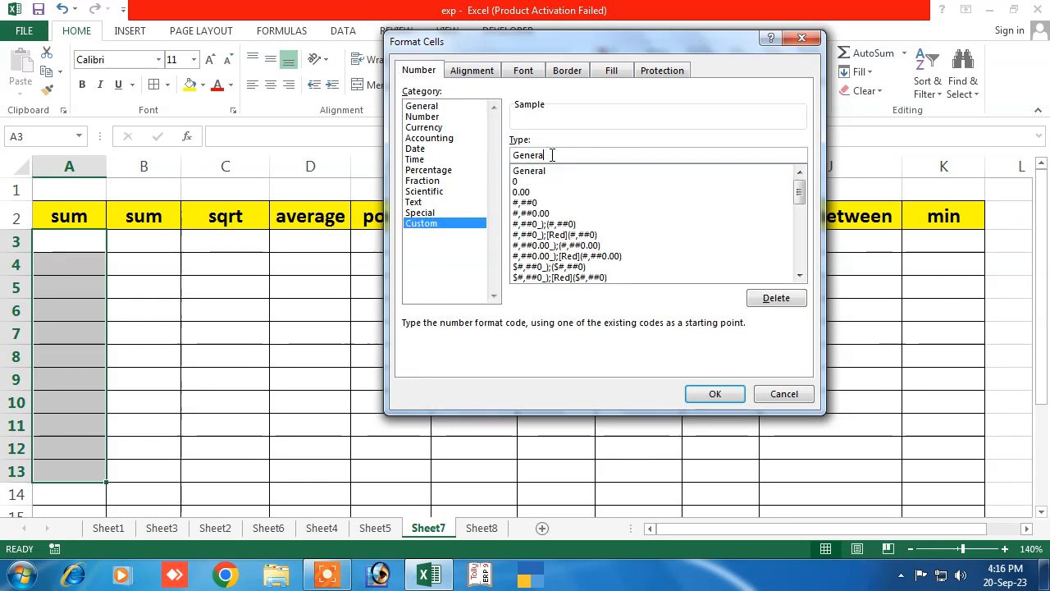
key(BackSpace)
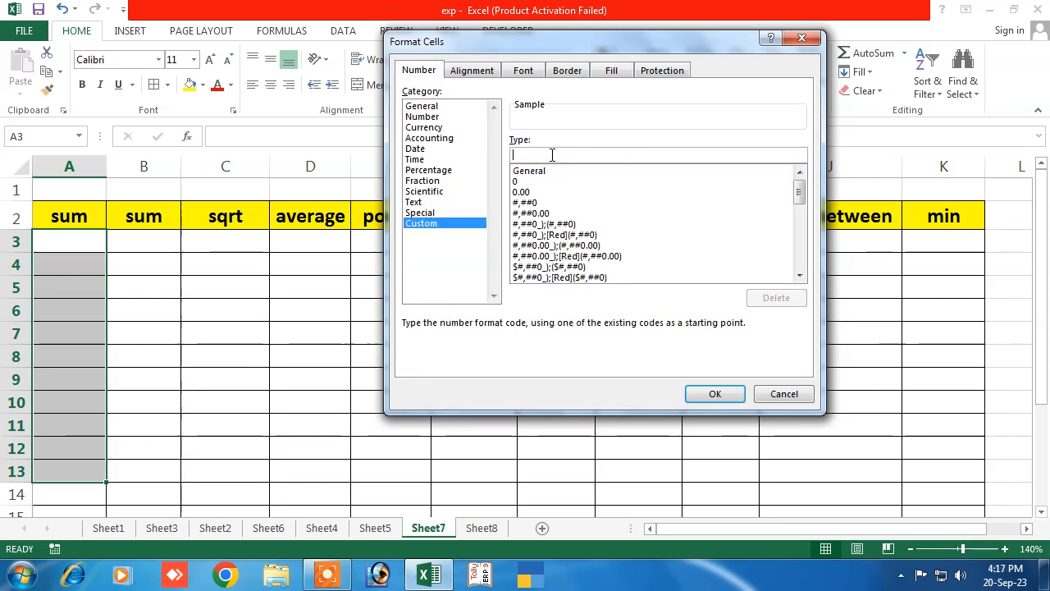
text(")
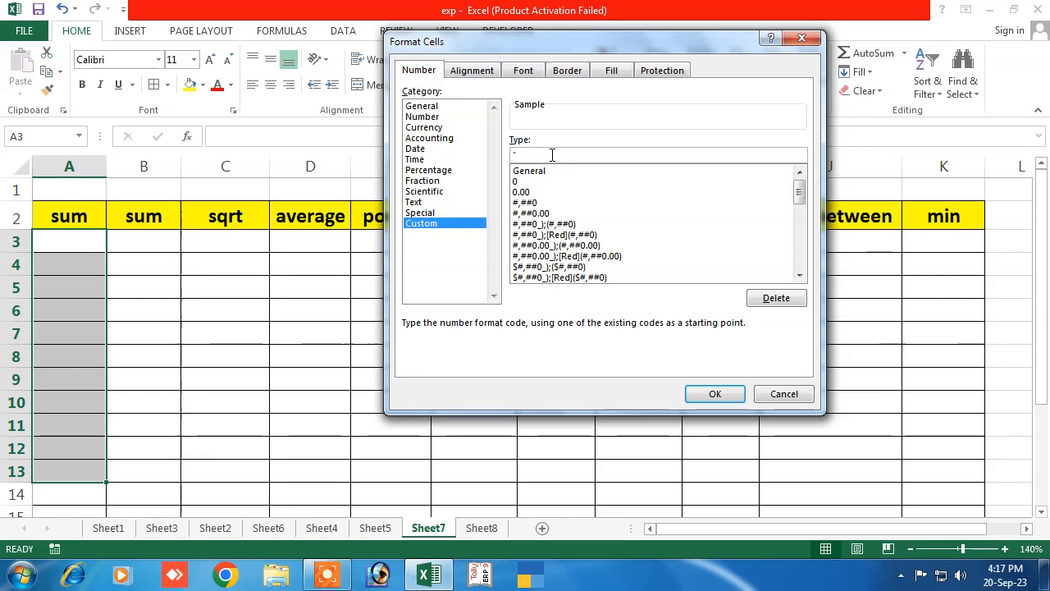
text(Rs)
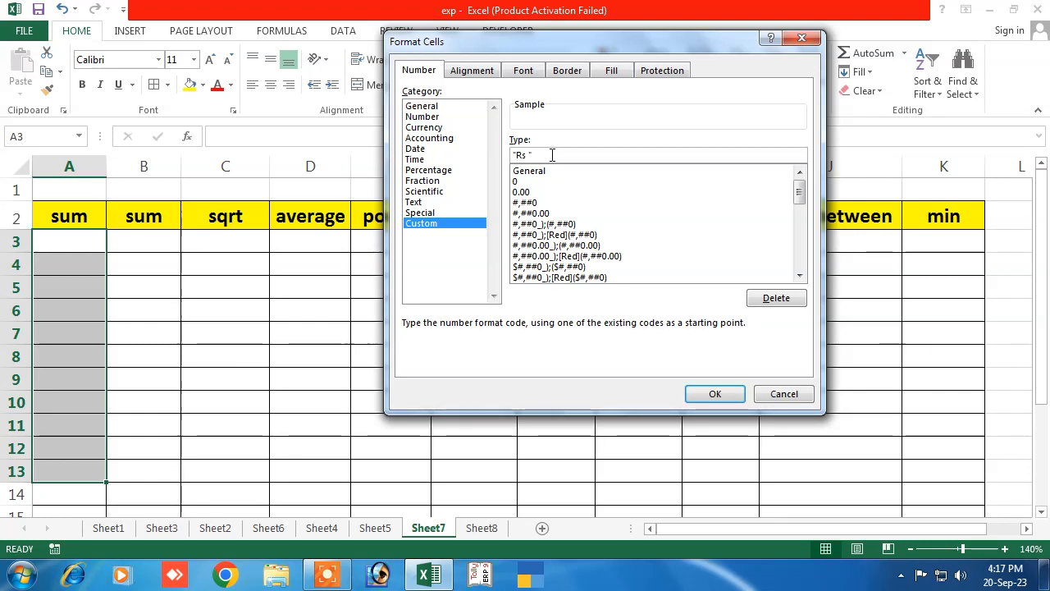
text(#)
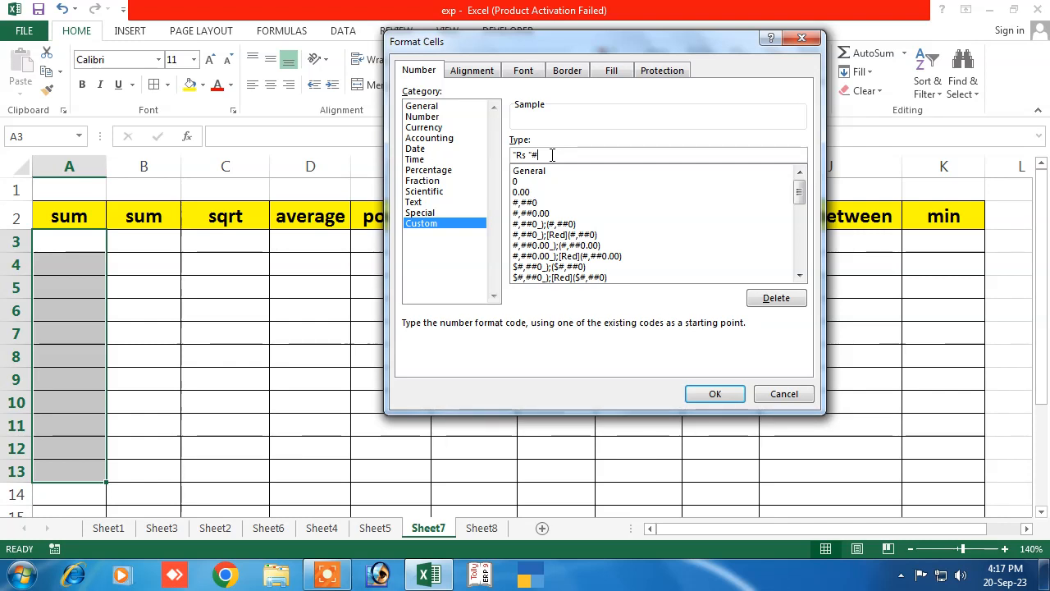
click(715, 393)
Enter the amounts 5, 96, 6, 8, 85, 95 and 456 in cells A3:A9
click(74, 249)
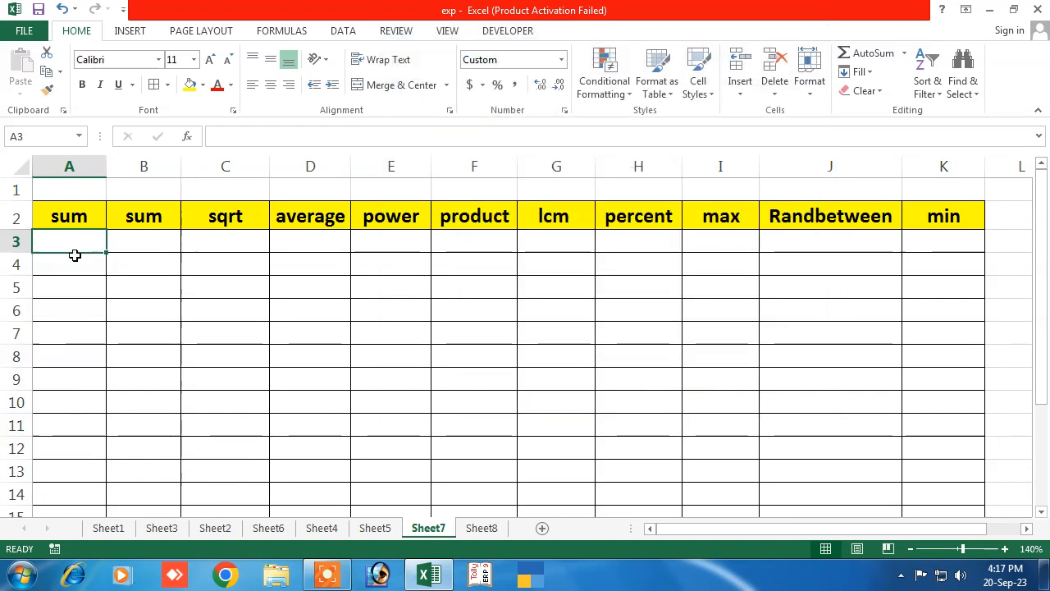
text(5)
key(Return)
text(96)
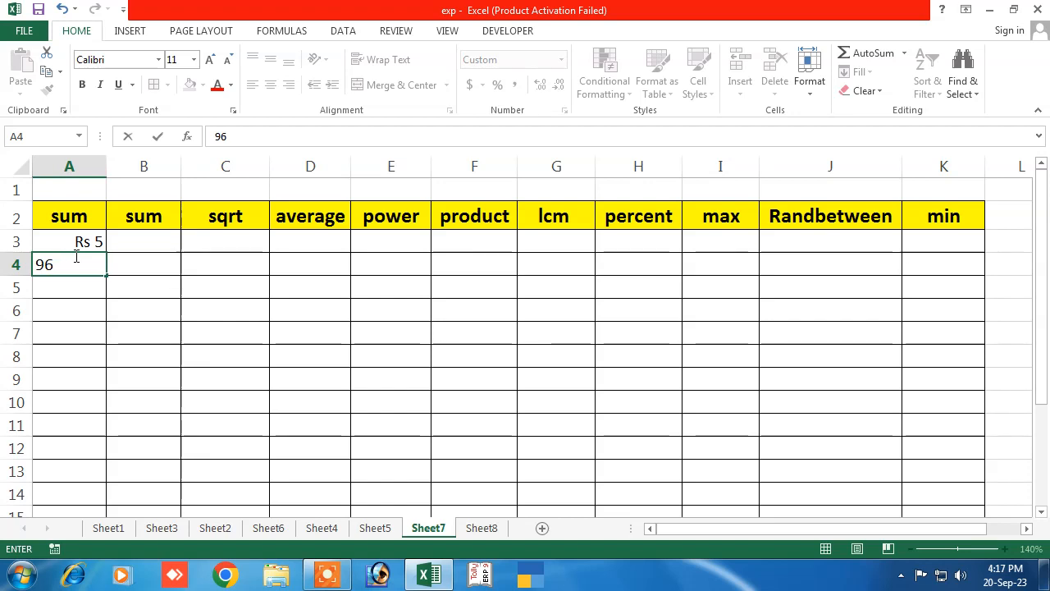
key(Return)
text(6)
key(Return)
text(8)
key(Return)
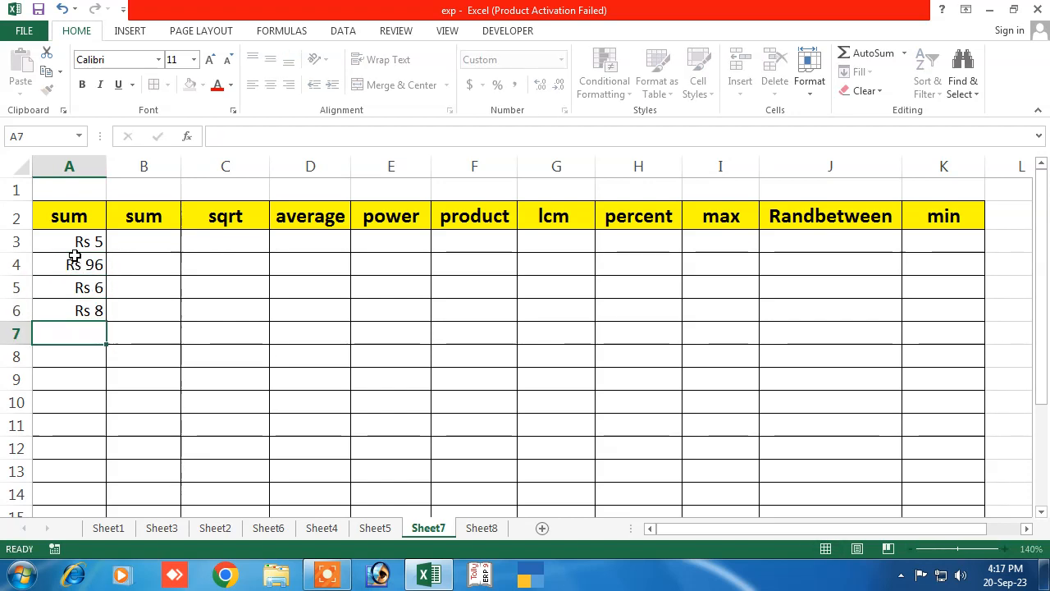
text(85)
key(Return)
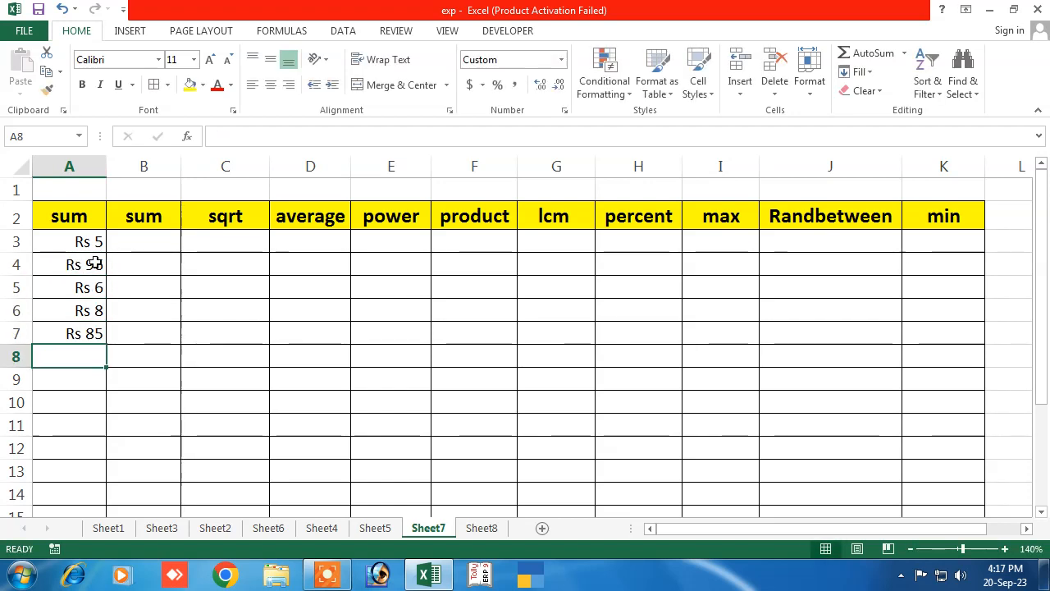
text(95)
key(Return)
text(456)
key(Return)
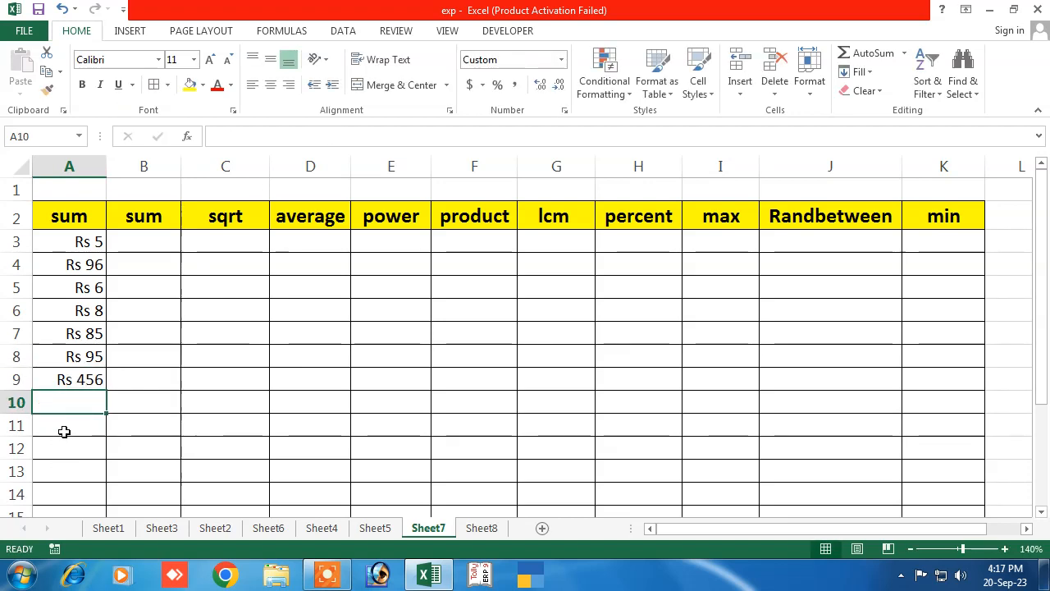
Total A3:A9 in cell A10 with the SUM function and color the total's text red
text(=sum()
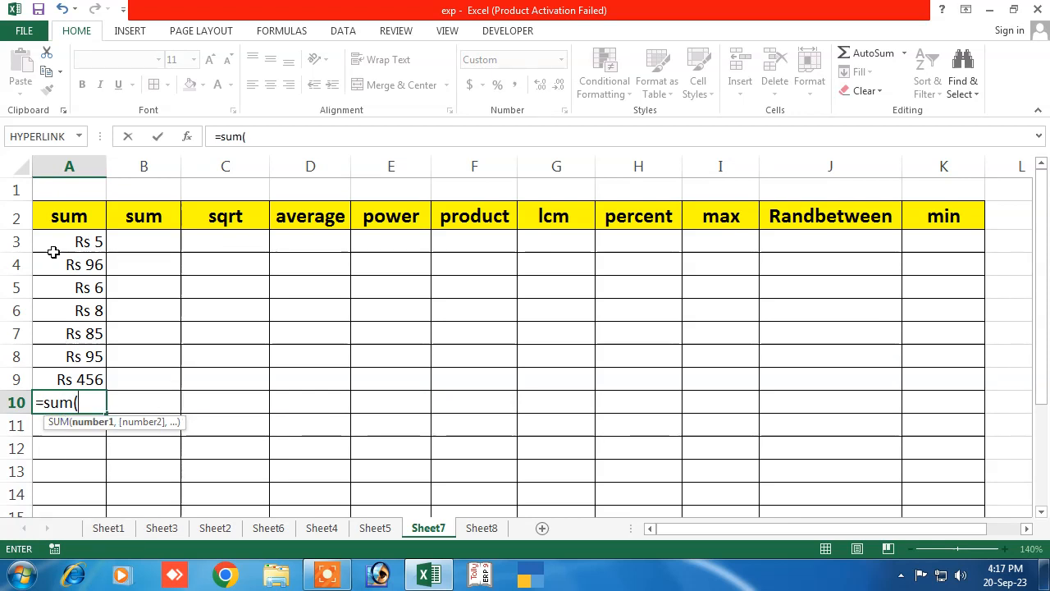
drag(62, 241, 63, 370)
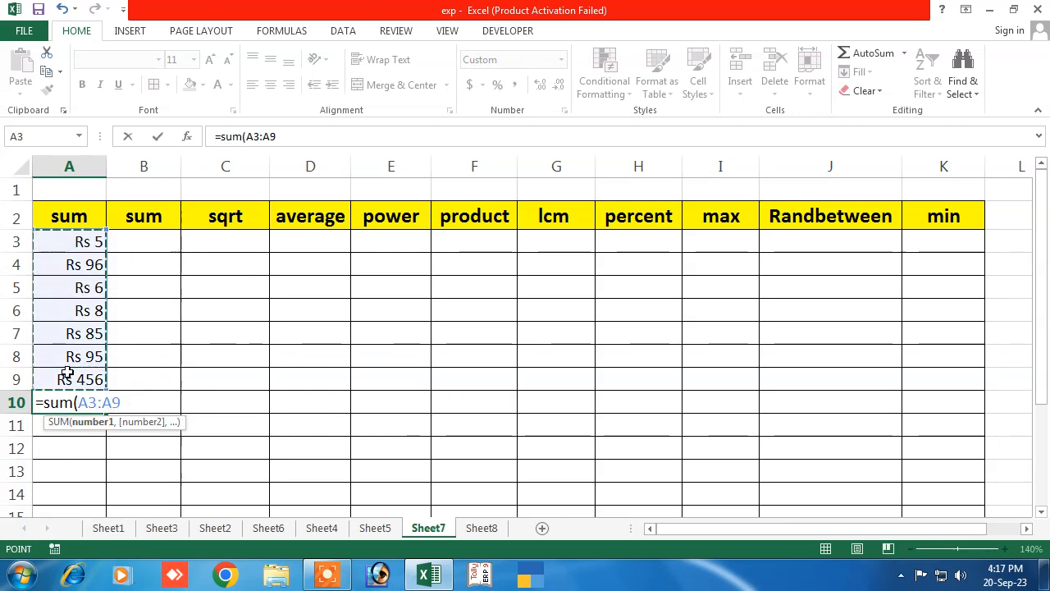
key(Return)
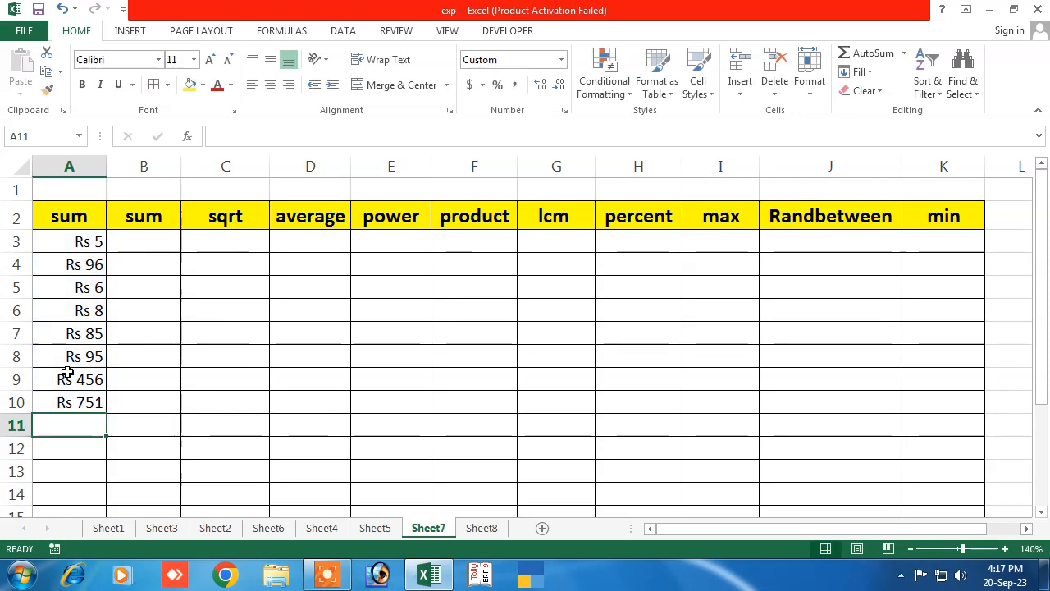
click(73, 403)
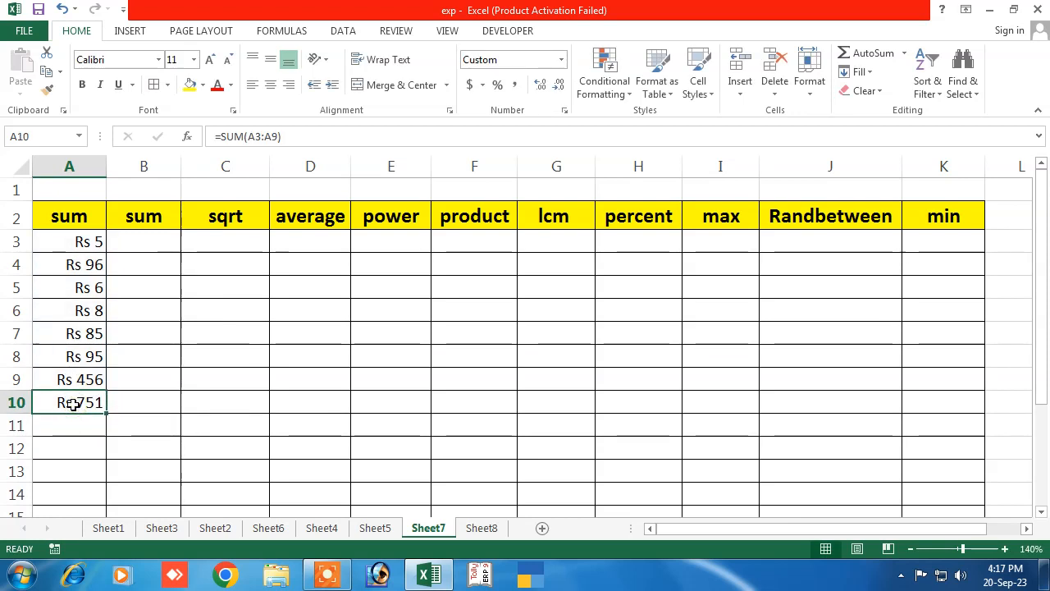
click(219, 84)
click(156, 402)
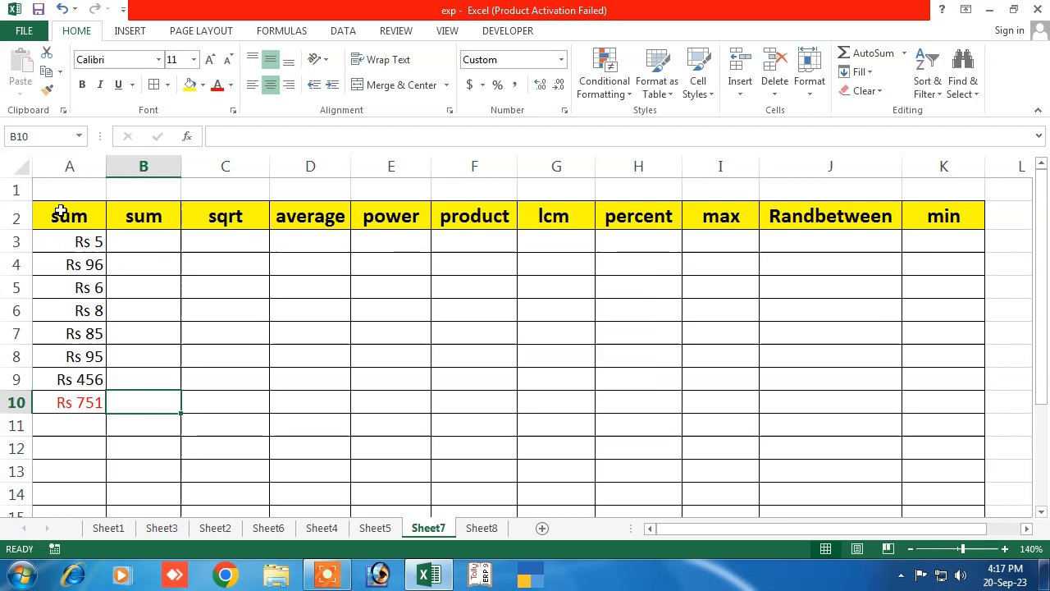
Clear all contents and formatting from the two sum columns, A and B, from row 2 down
drag(57, 210, 122, 504)
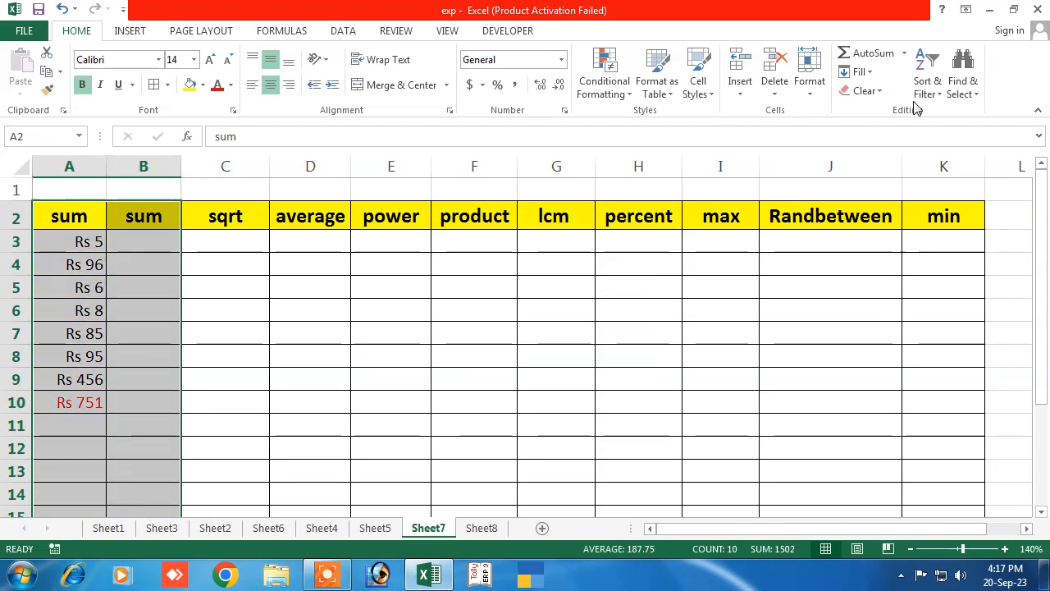
click(856, 96)
click(870, 113)
click(218, 261)
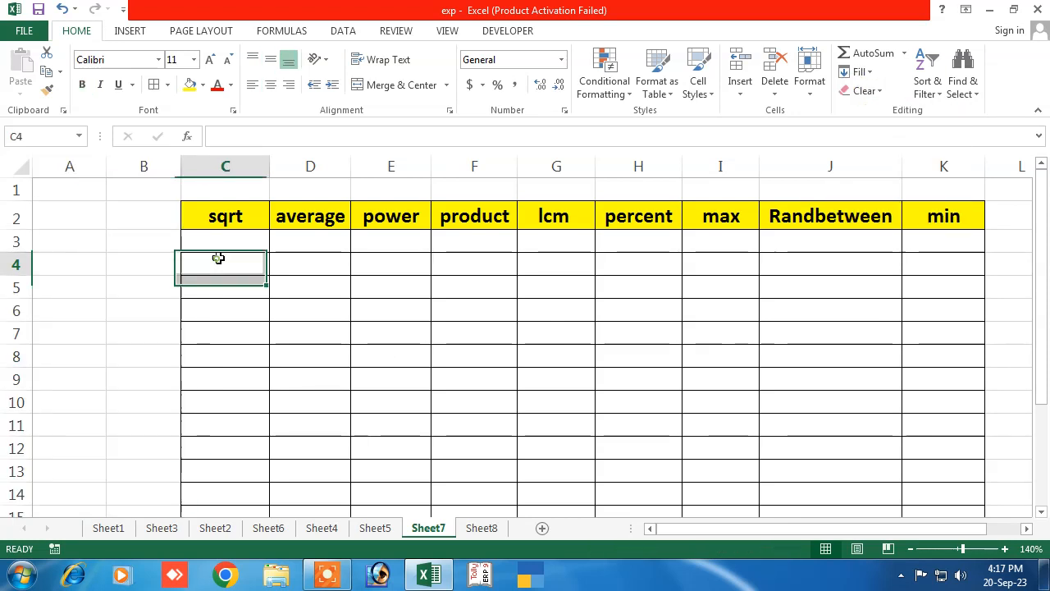
Calculate the square root of 144 in cell C3 with the SQRT function
click(225, 242)
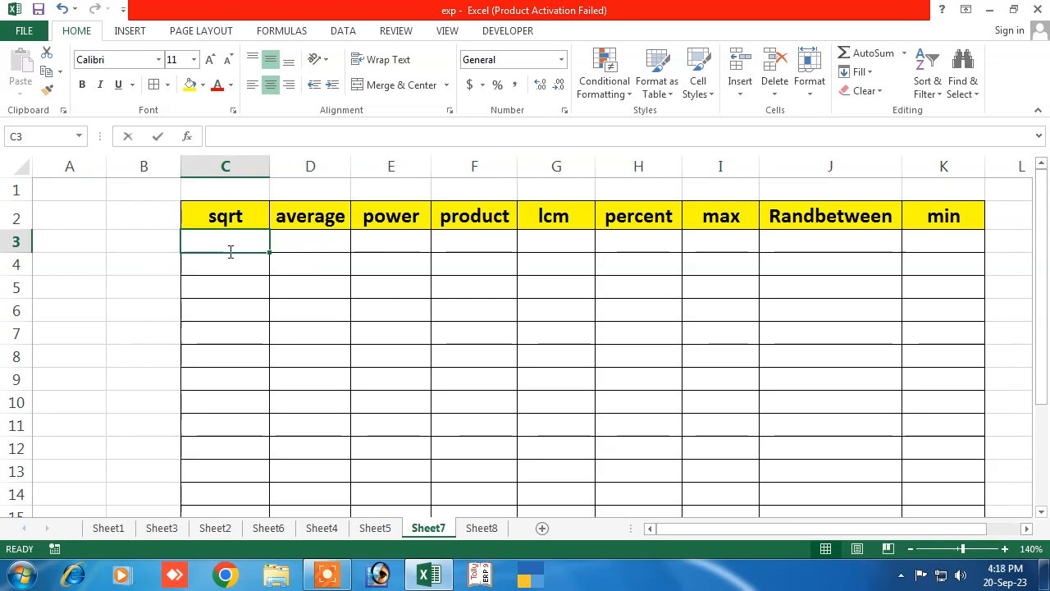
text(=sqt)
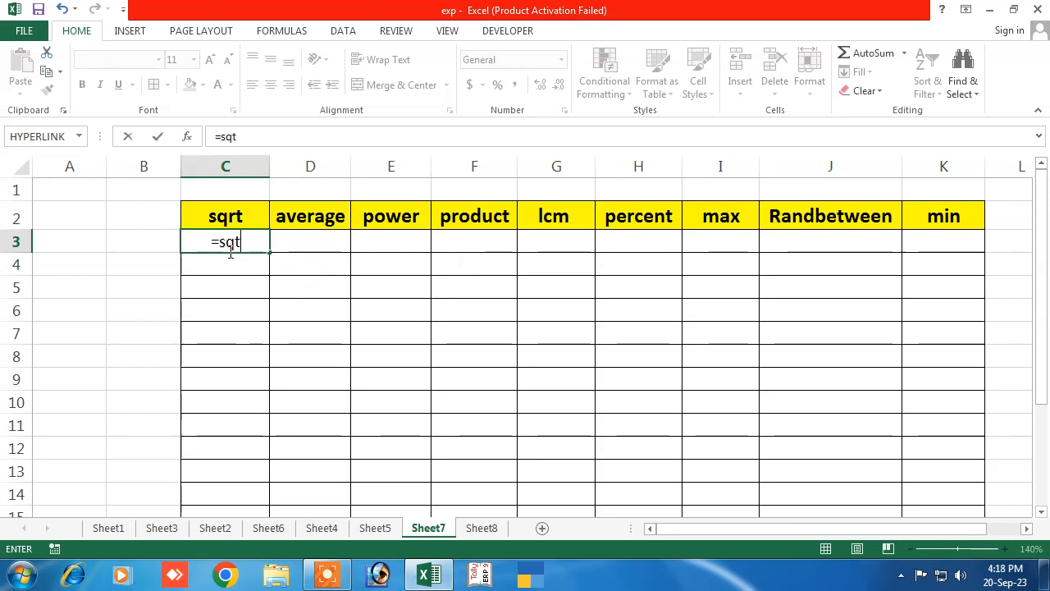
key(BackSpace)
text(rt)
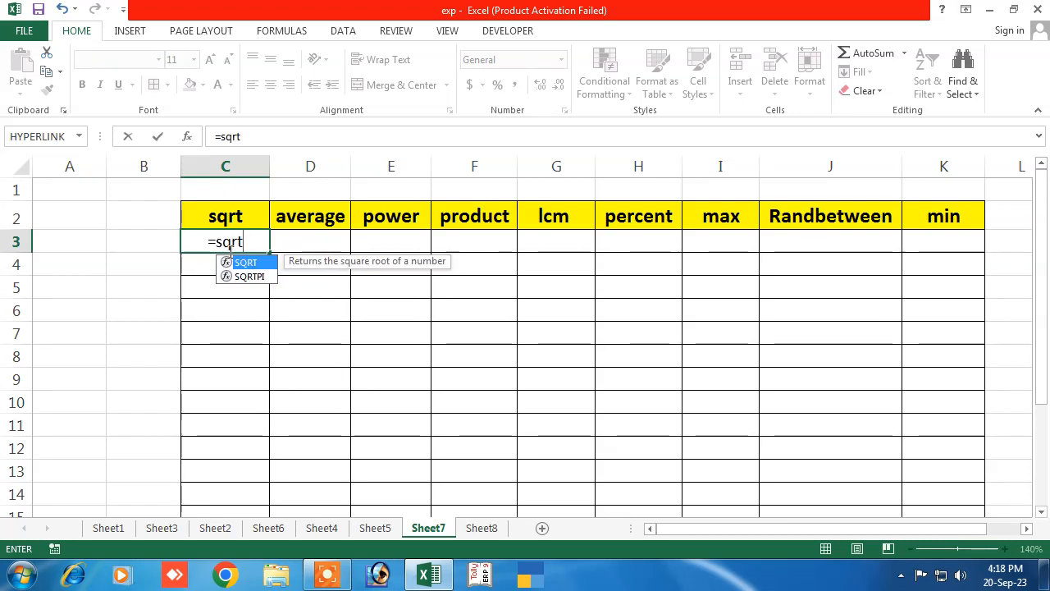
text(()
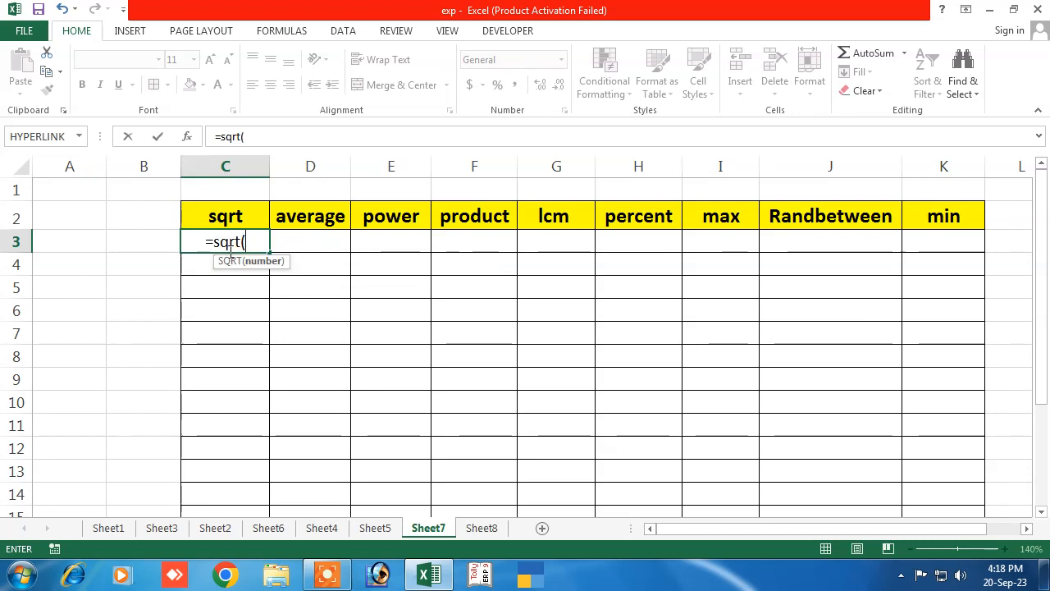
text(144)
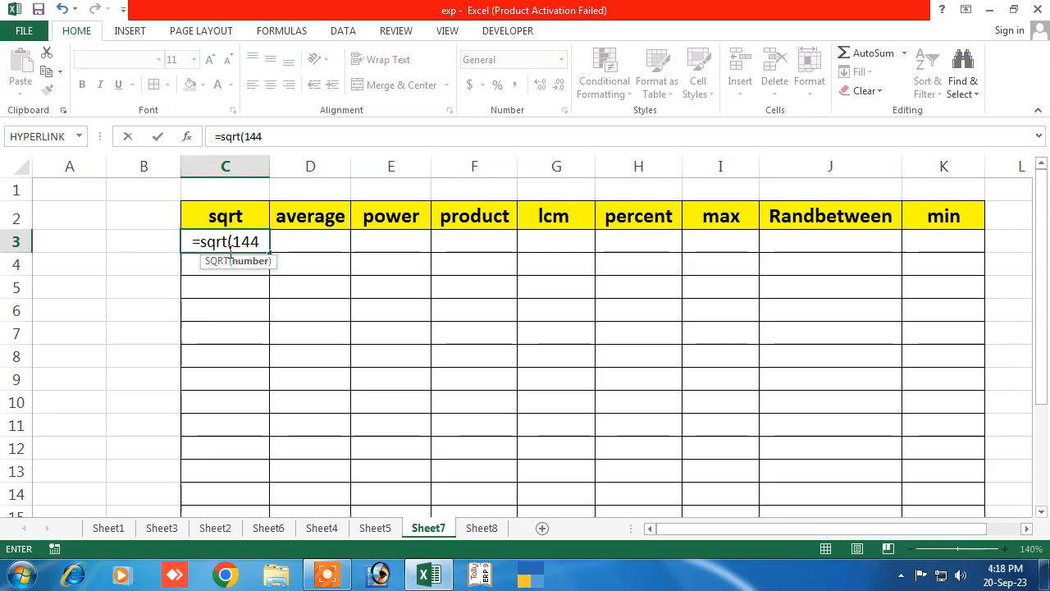
key(Return)
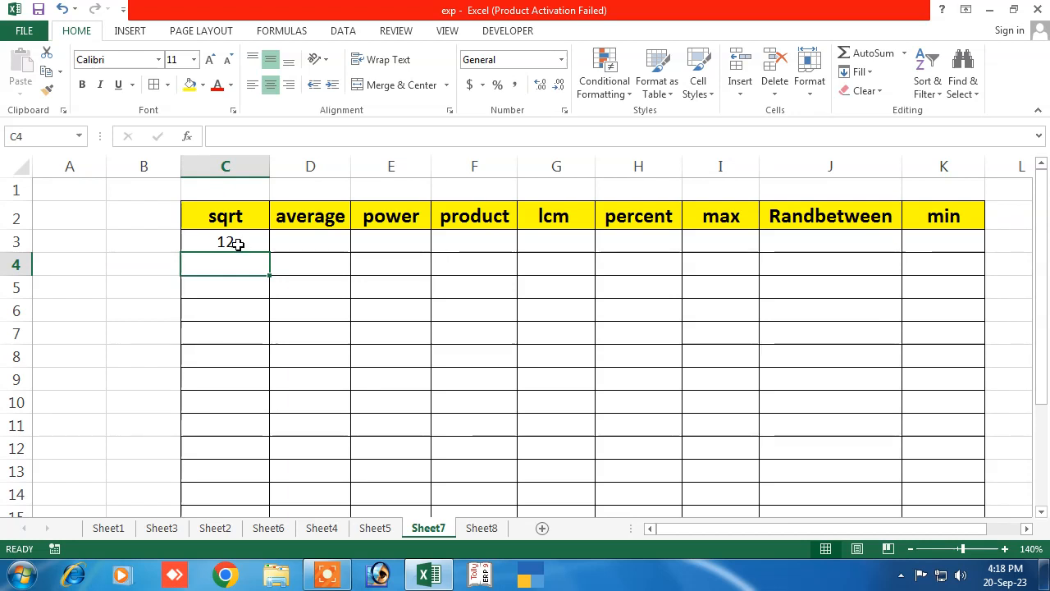
click(237, 244)
Enter the formula =sqrt(150) in cell C5
click(235, 288)
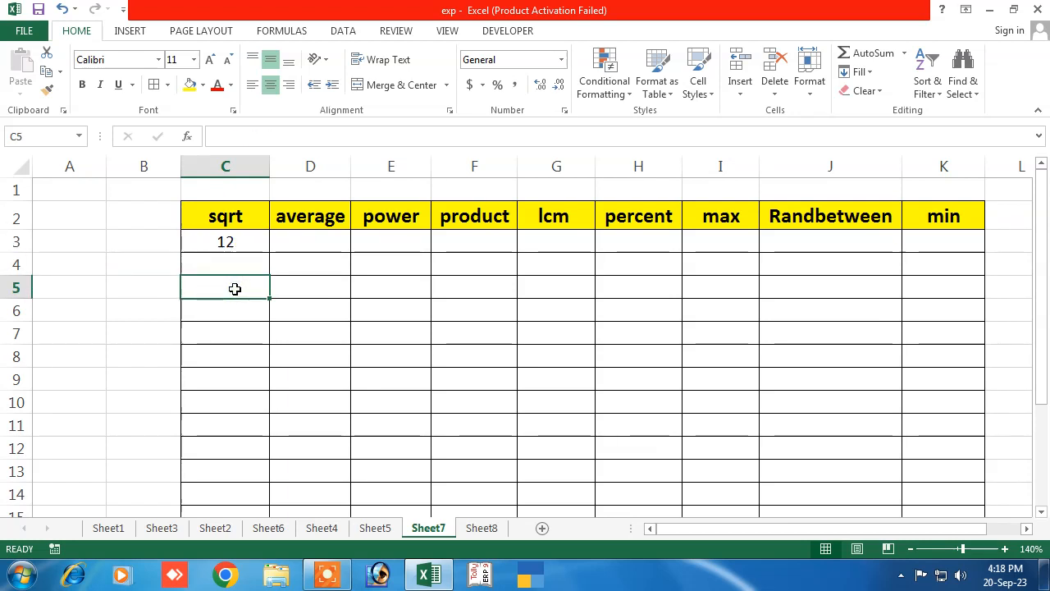
text(=sq)
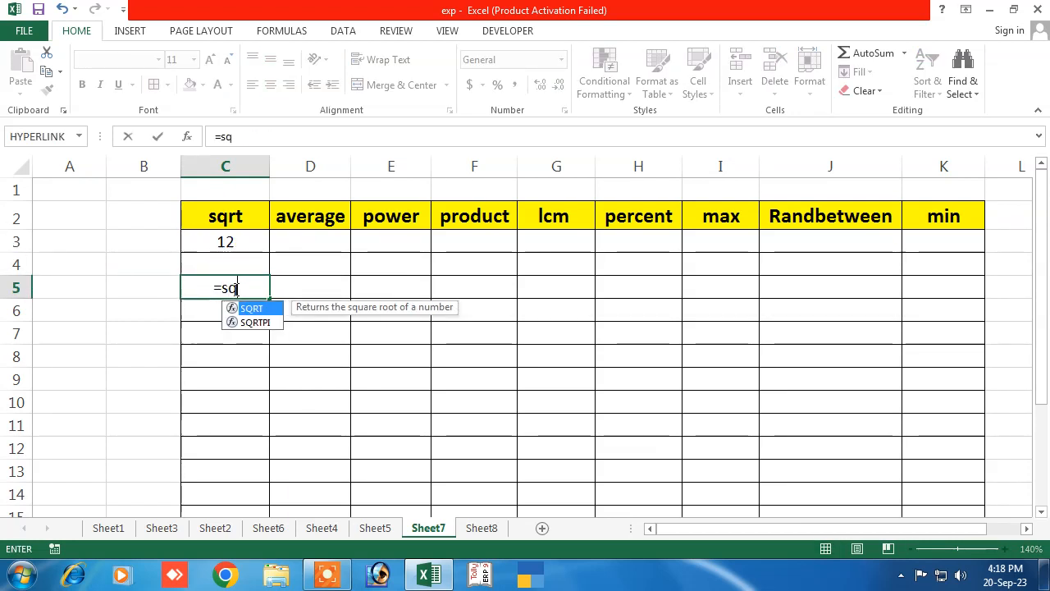
text(rt()
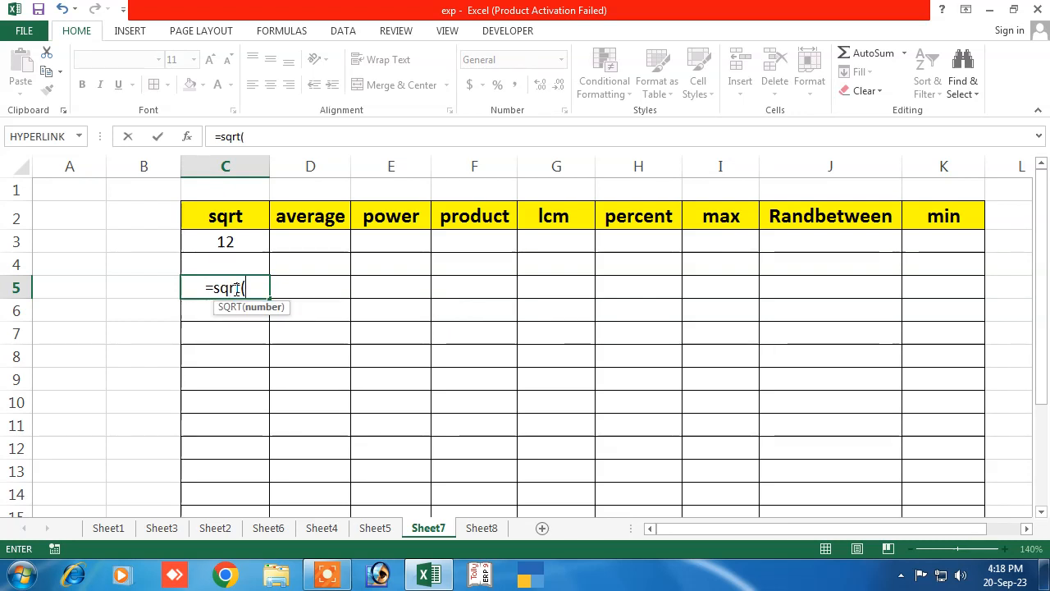
text(15)
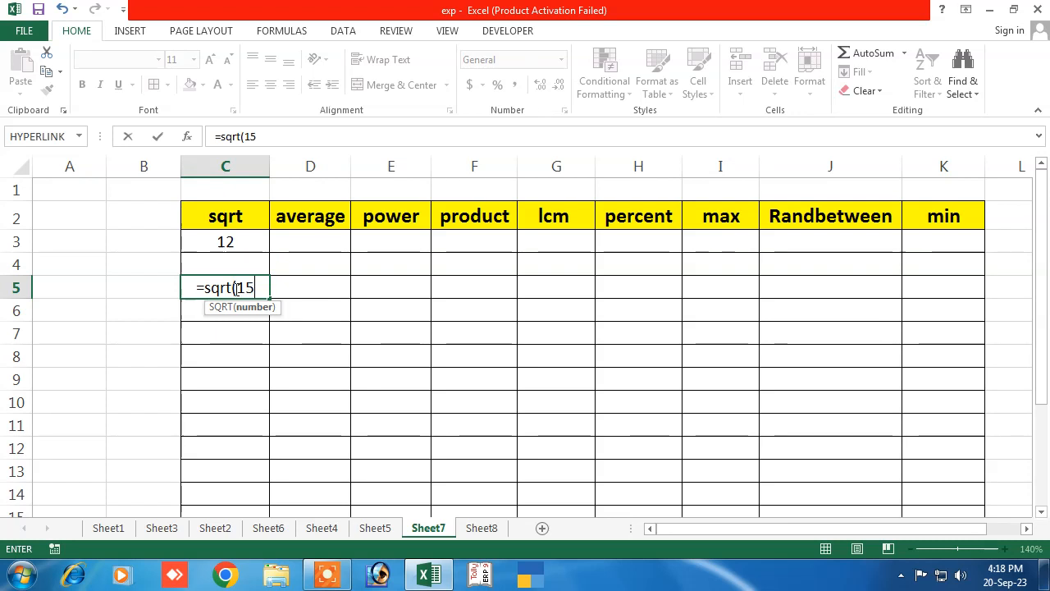
text(0))
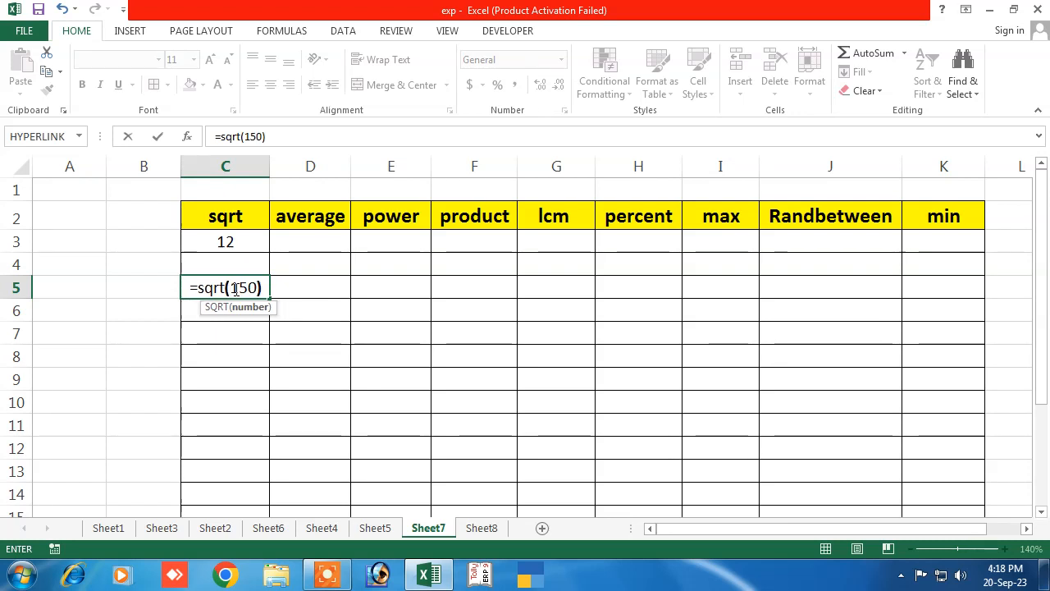
key(Return)
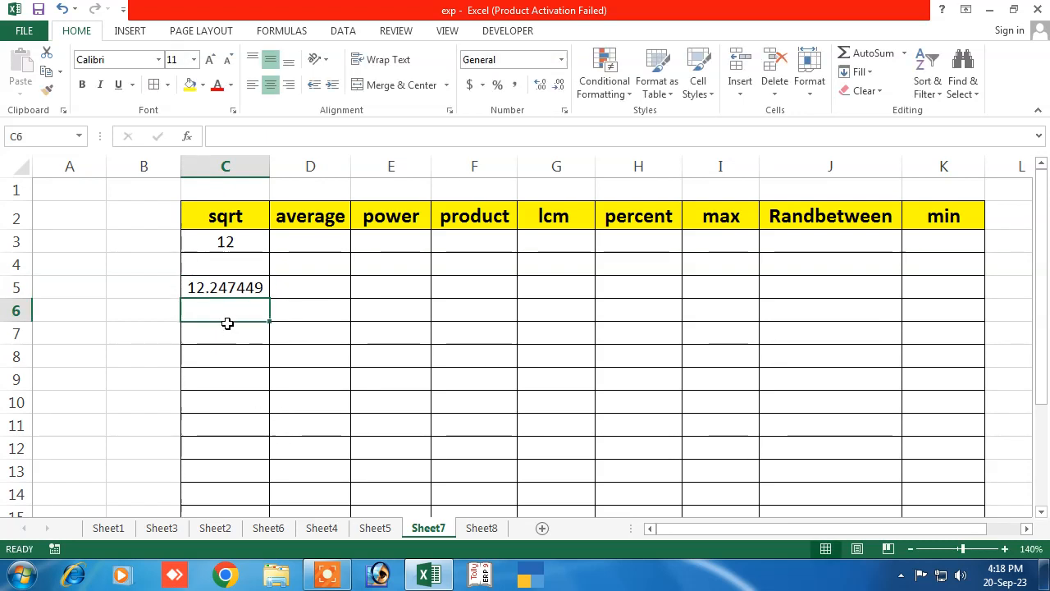
Enter 256 in cell A3 and calculate its square root in cell C7 with =sqrt(A3)
click(79, 239)
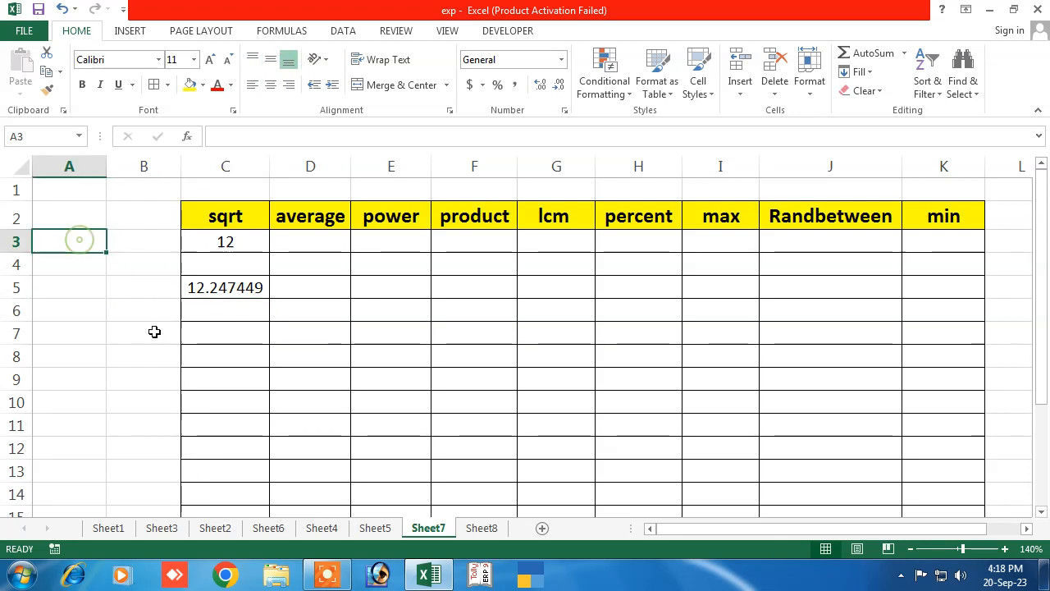
text(2256)
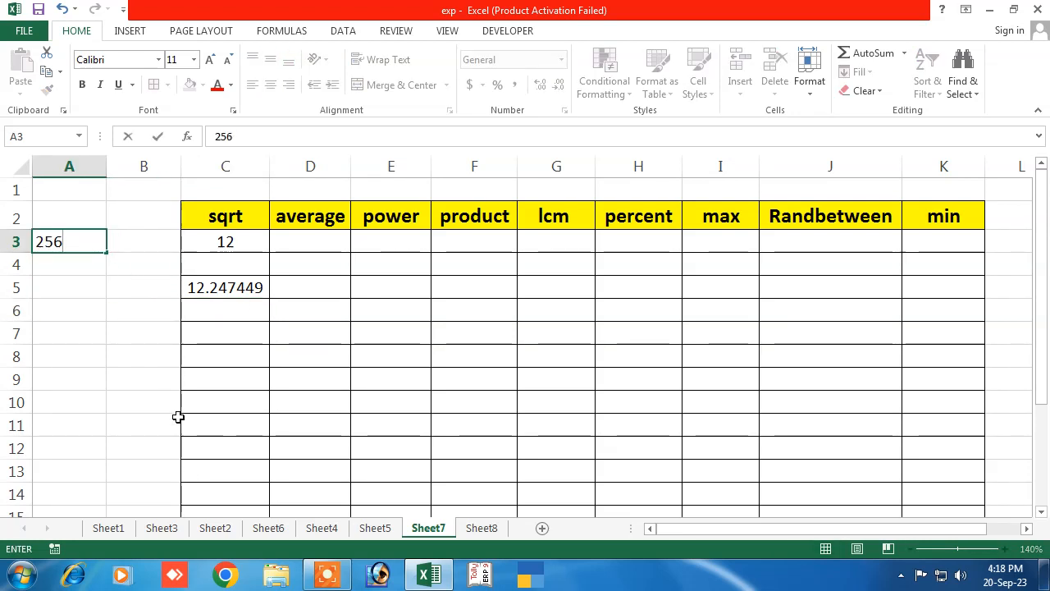
key(Return)
click(234, 333)
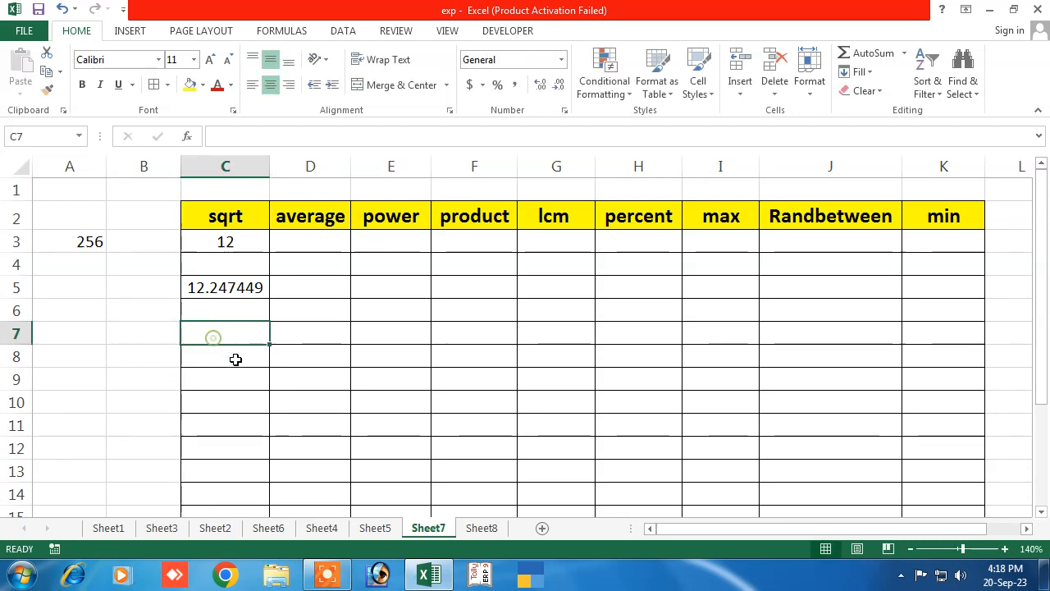
text(=s)
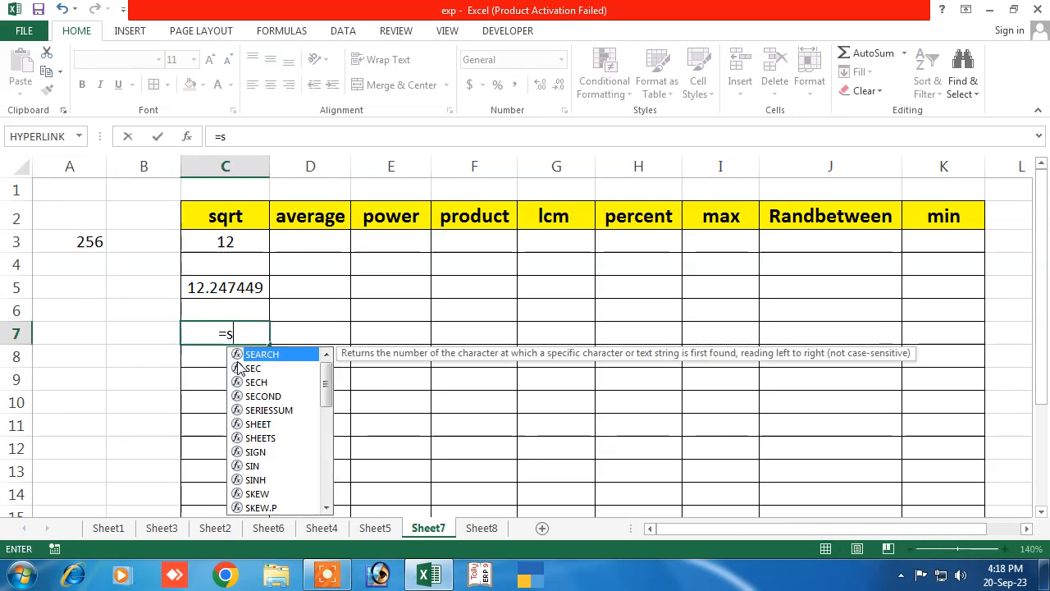
text(qrt()
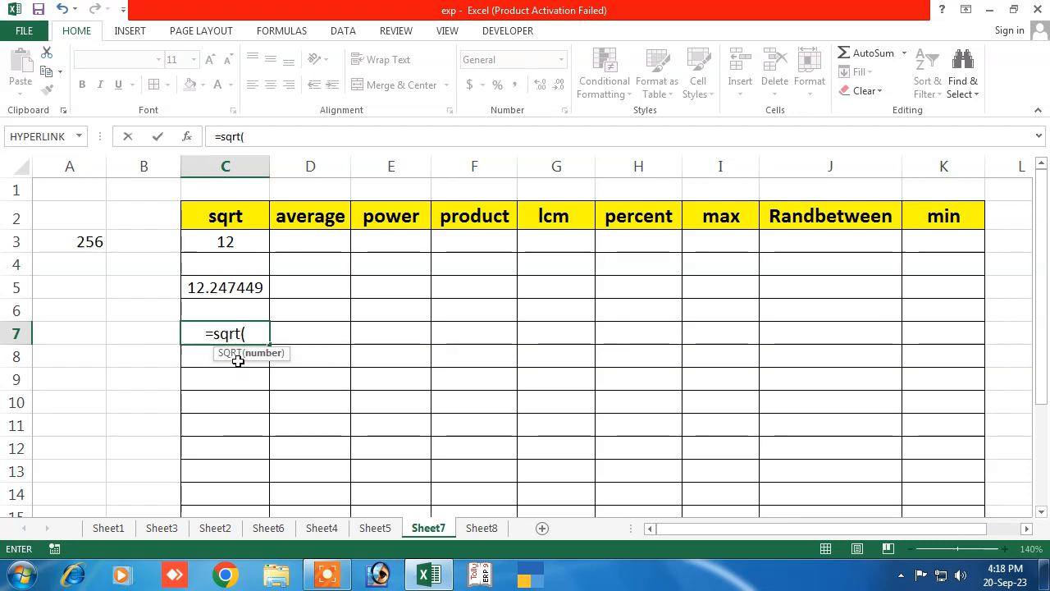
click(91, 242)
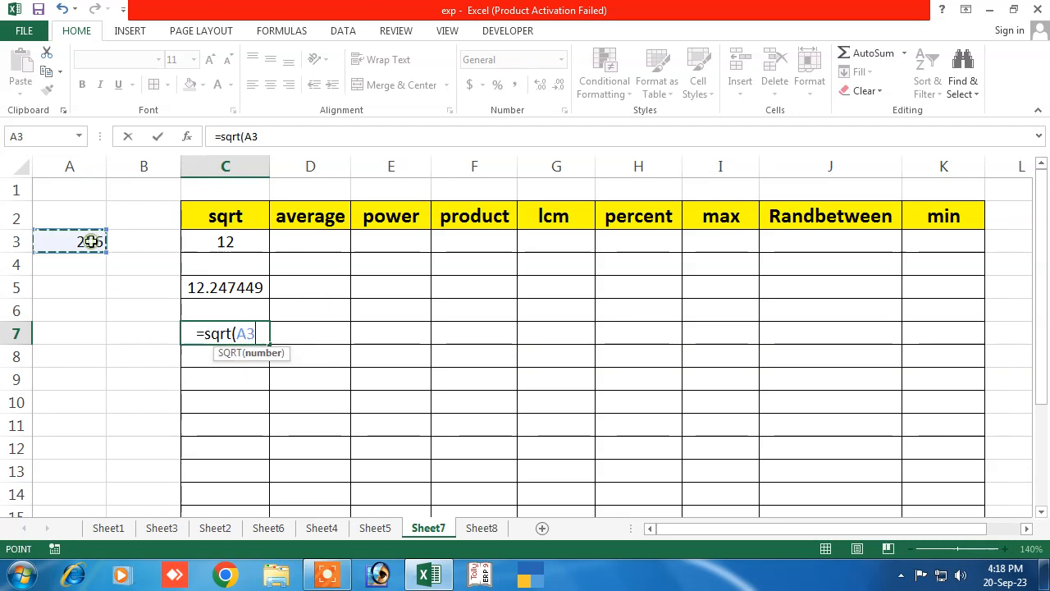
text())
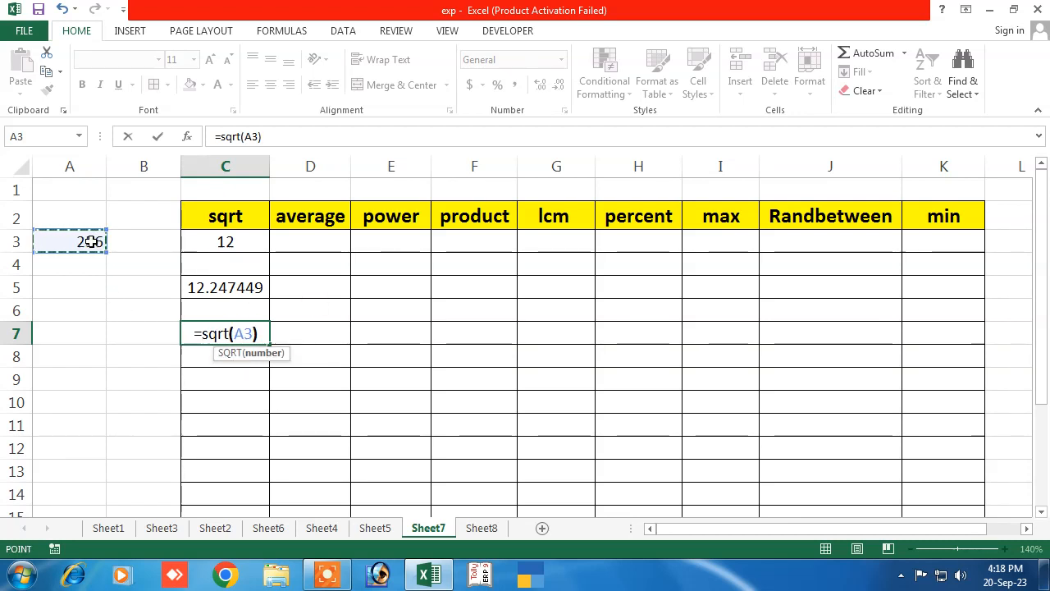
key(Return)
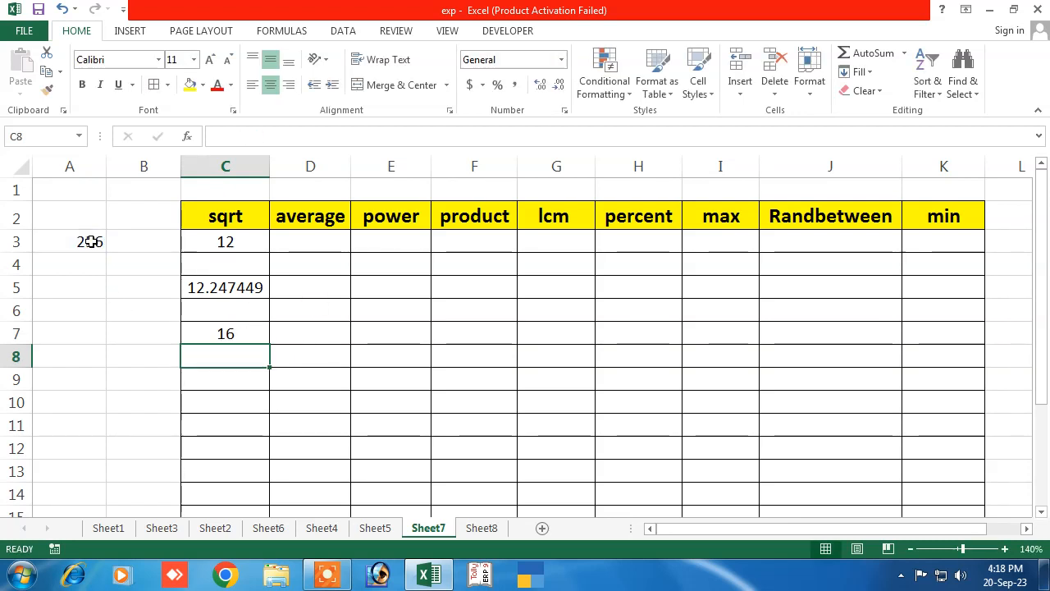
click(219, 369)
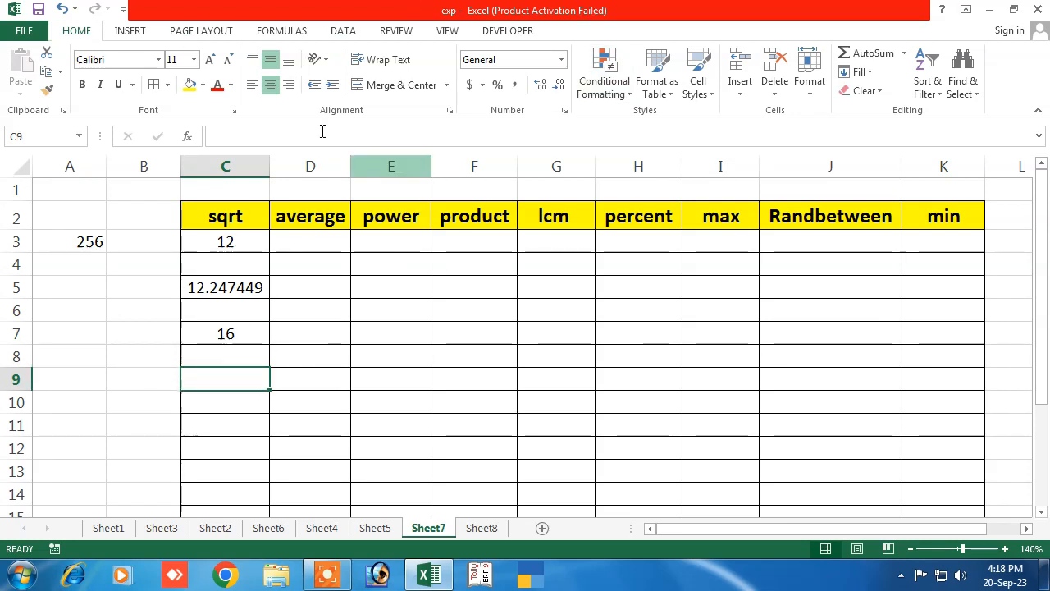
Clear all contents and formatting from the sqrt column C, from its heading in row 2 down
drag(230, 215, 246, 513)
scroll(288, 395, up, 2)
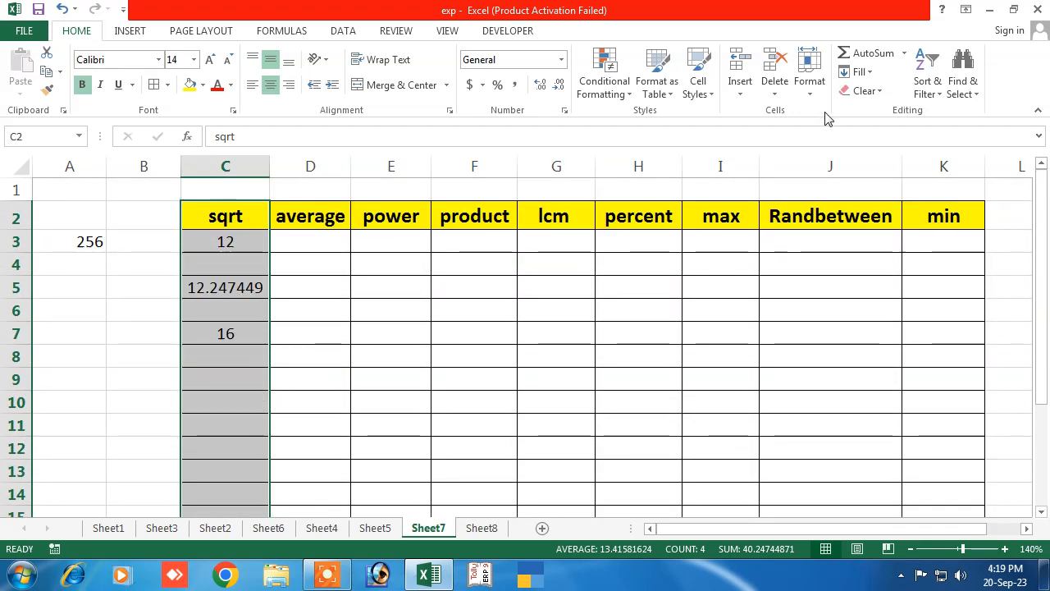
click(864, 90)
click(880, 112)
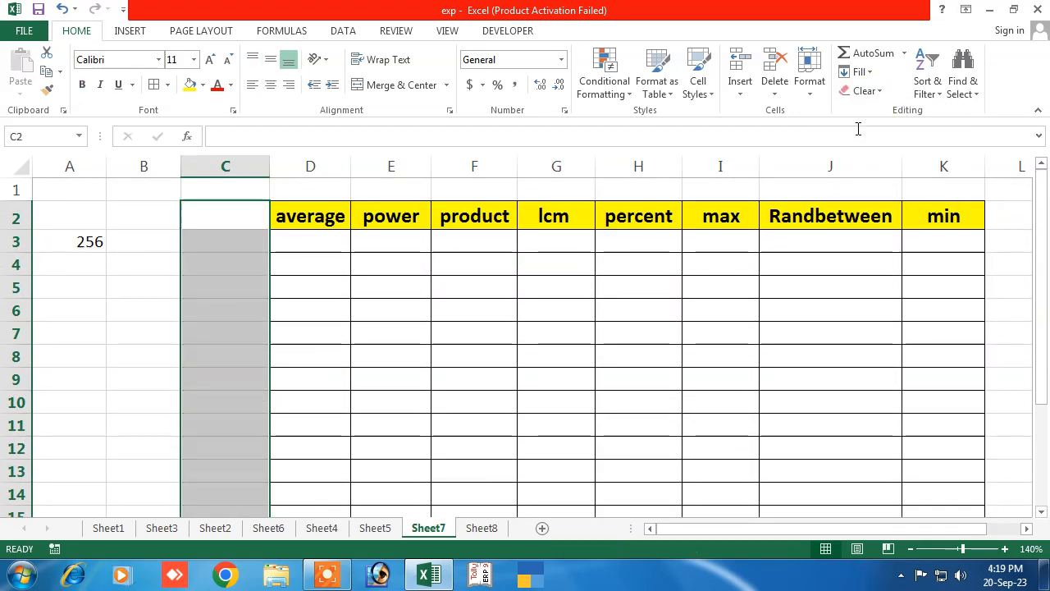
Delete the leftover value 256 from cell A3
click(310, 241)
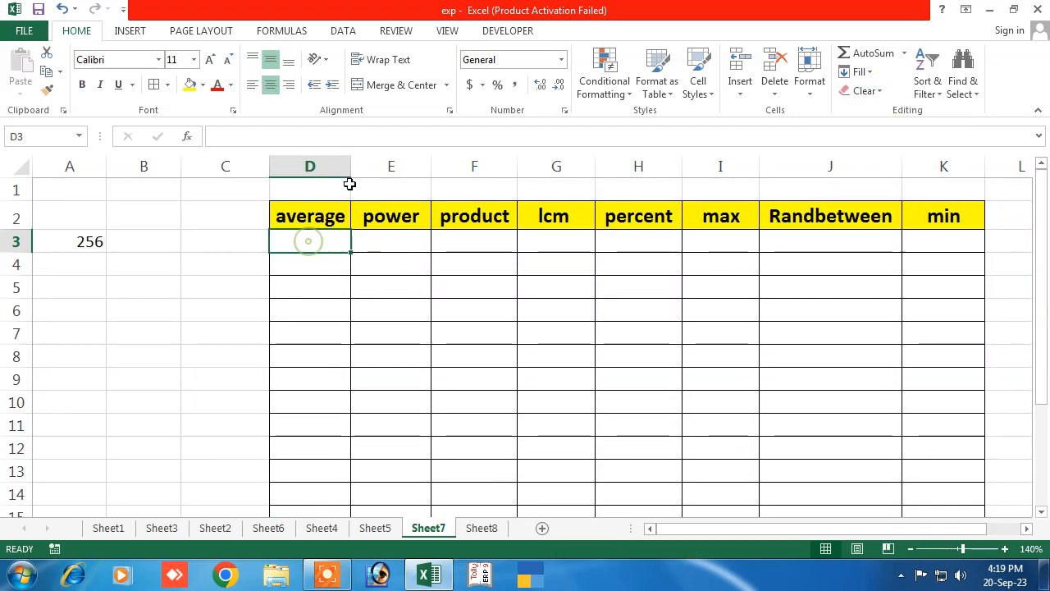
click(71, 244)
key(Delete)
click(204, 305)
Fill D3:D13 under the average heading with 85, 65, 95, 68, 95, 86, 85, 95, 68, 75 and 65
click(305, 249)
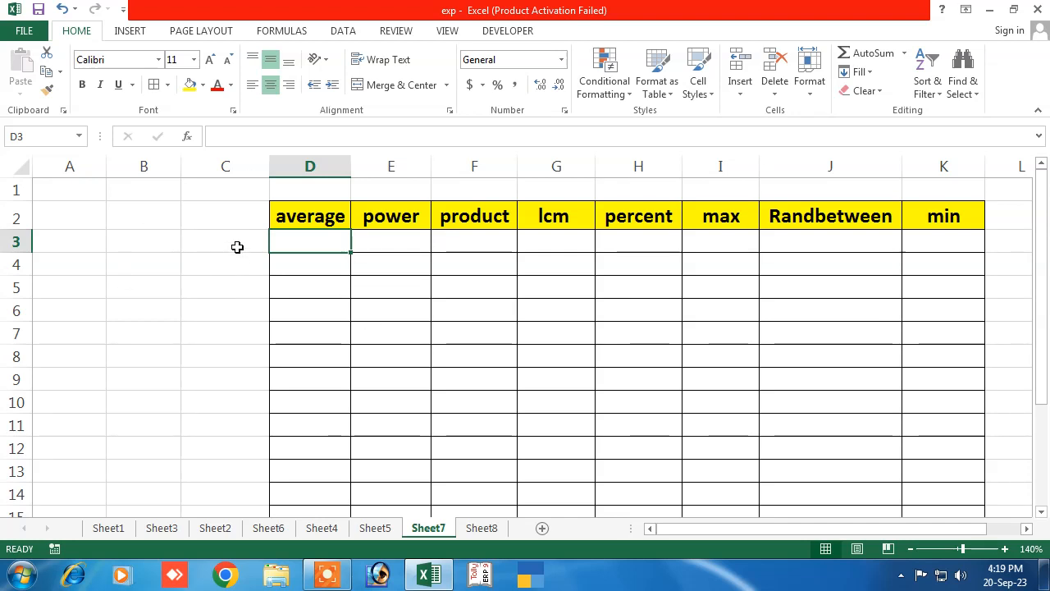
text(85)
key(Return)
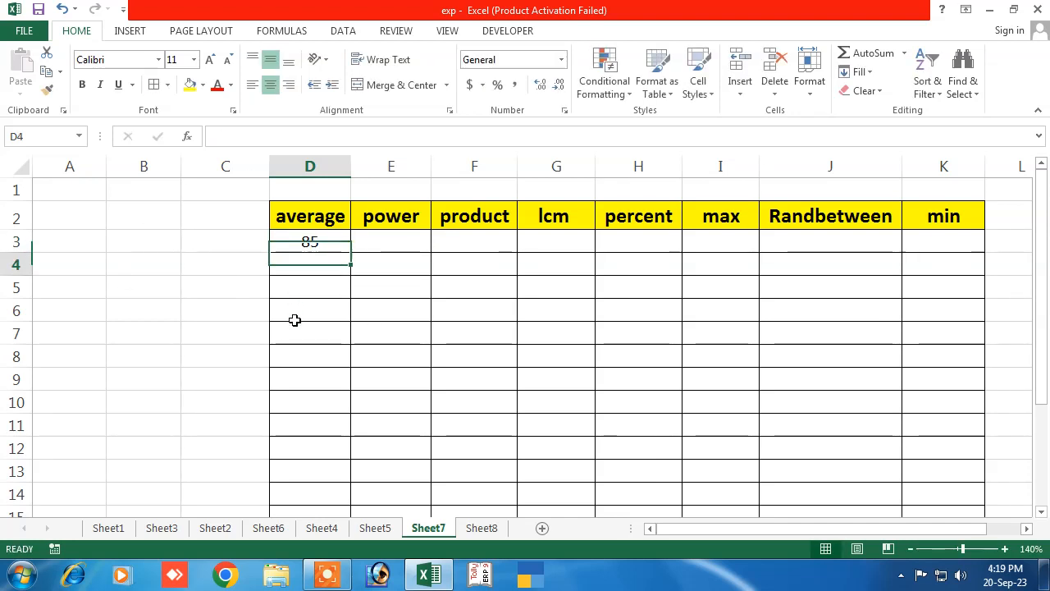
text(65)
key(Return)
text(95)
key(Return)
text(68)
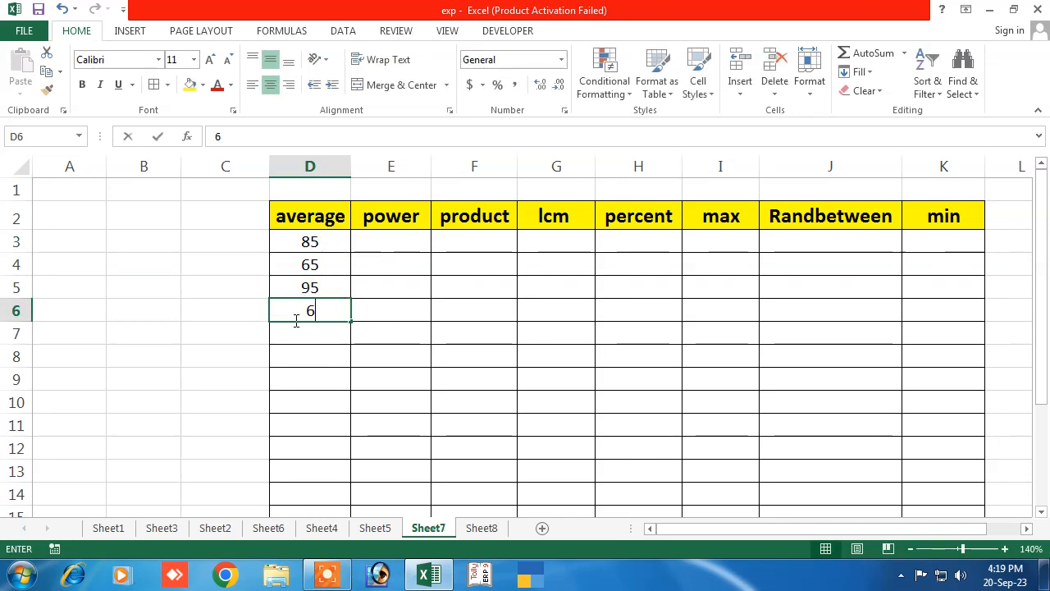
key(Return)
text(95)
key(Return)
text(86)
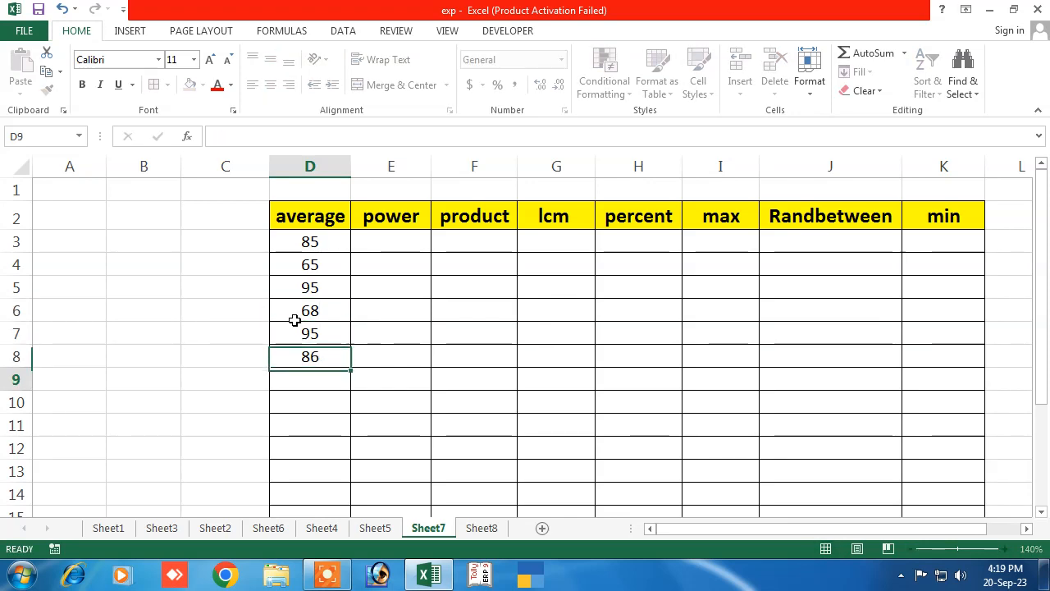
key(Return)
text(85)
key(Return)
text(95)
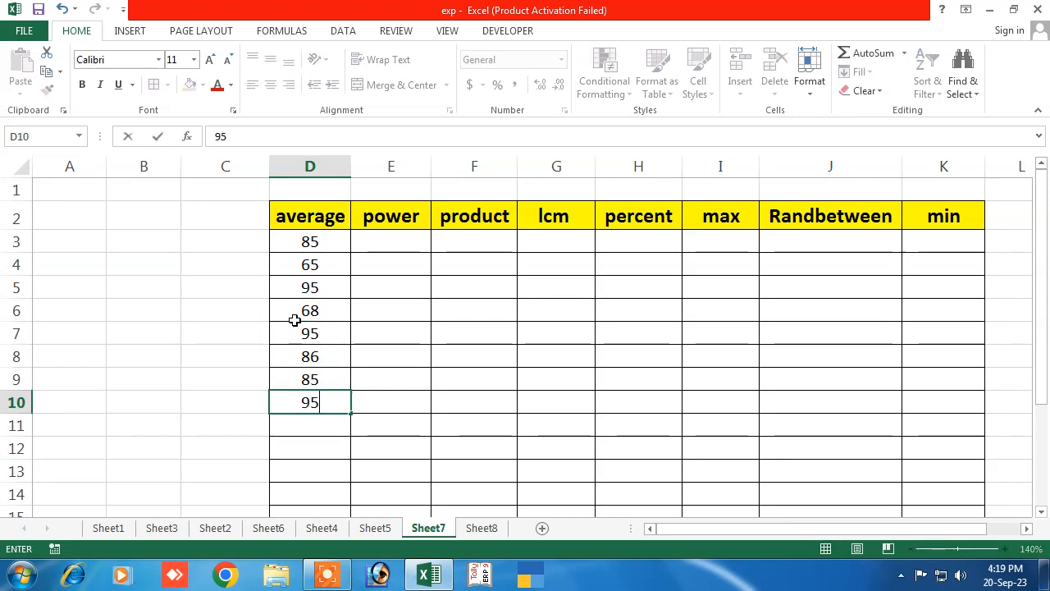
key(Return)
text(68)
key(Return)
text(75)
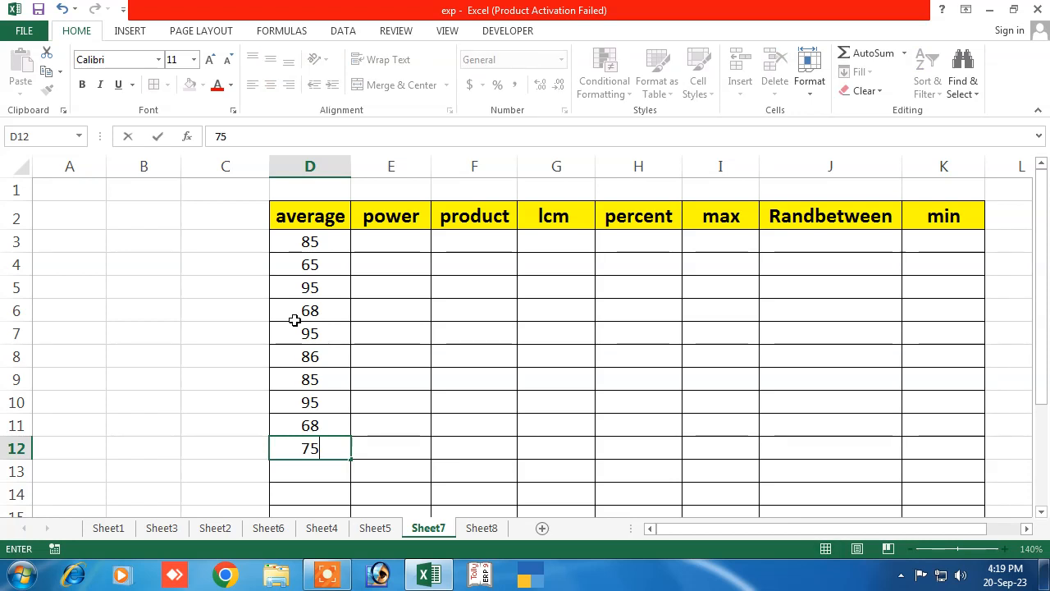
key(Return)
text(65)
key(Return)
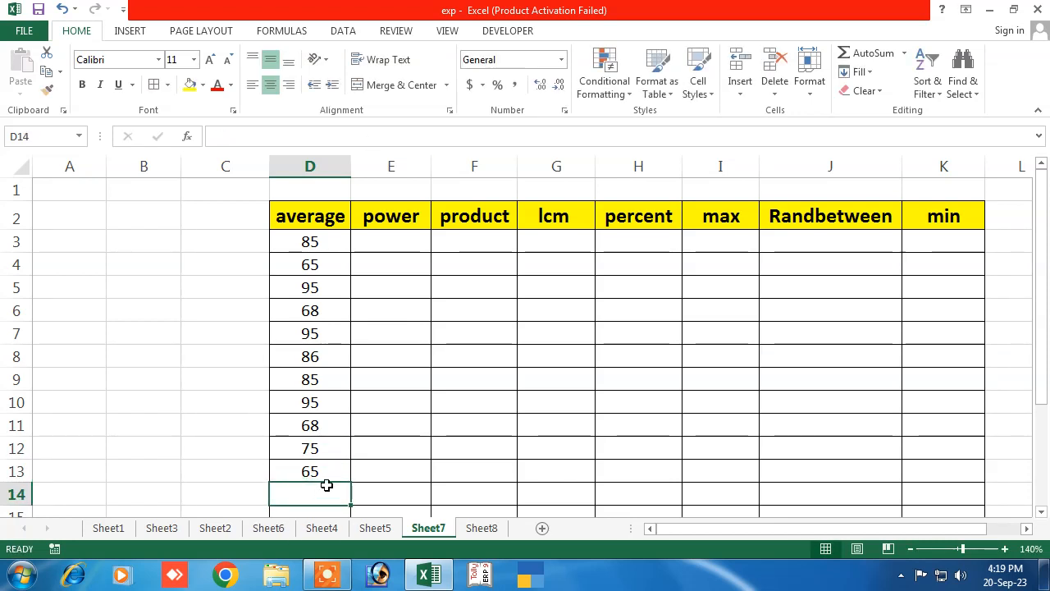
Calculate the average of D3:D13 in cell D14 with the AVERAGE function
text(=)
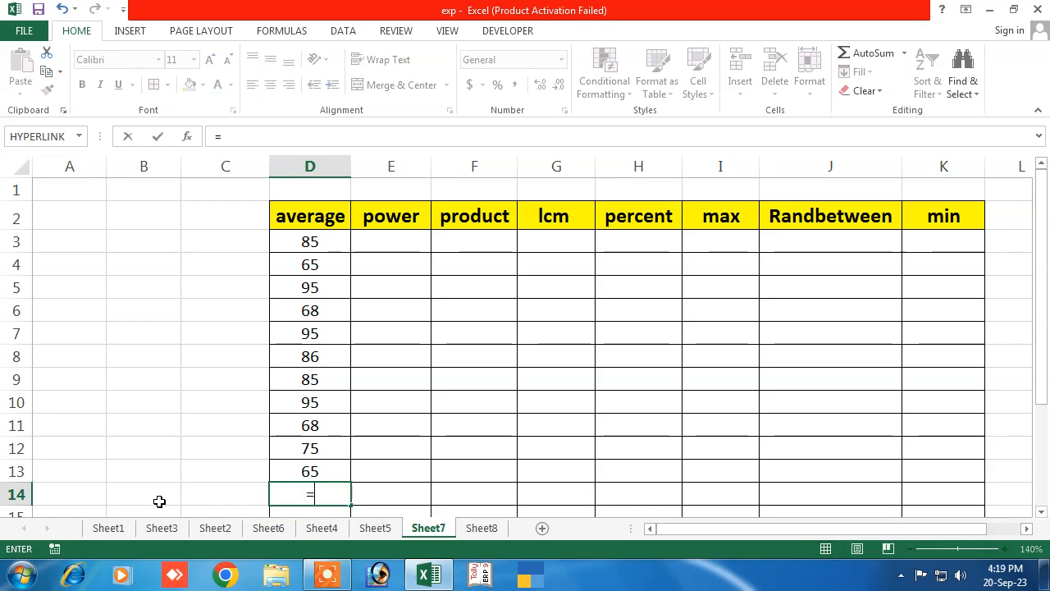
text(av)
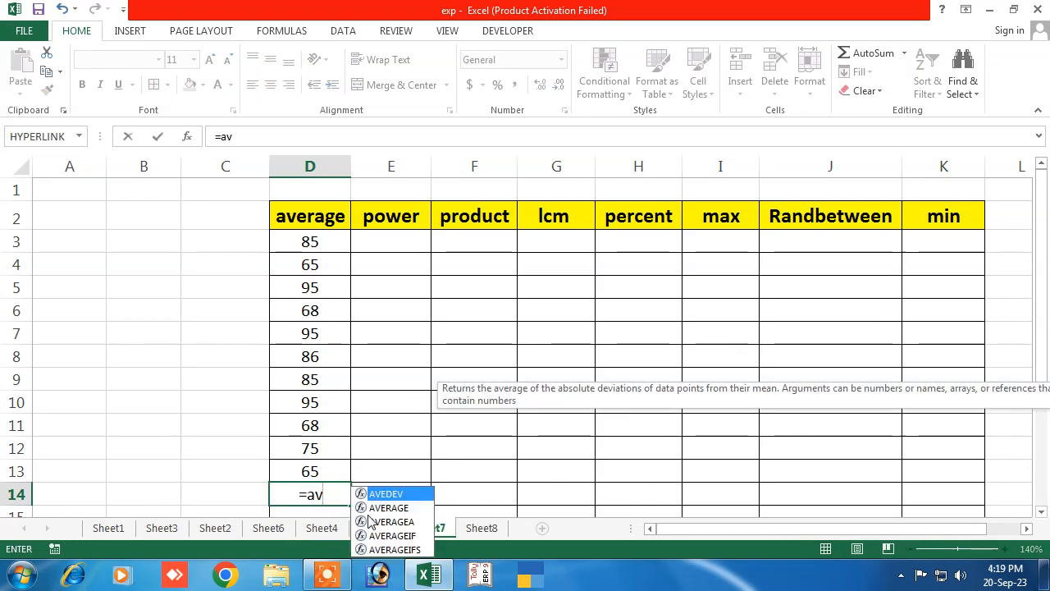
text(erage)
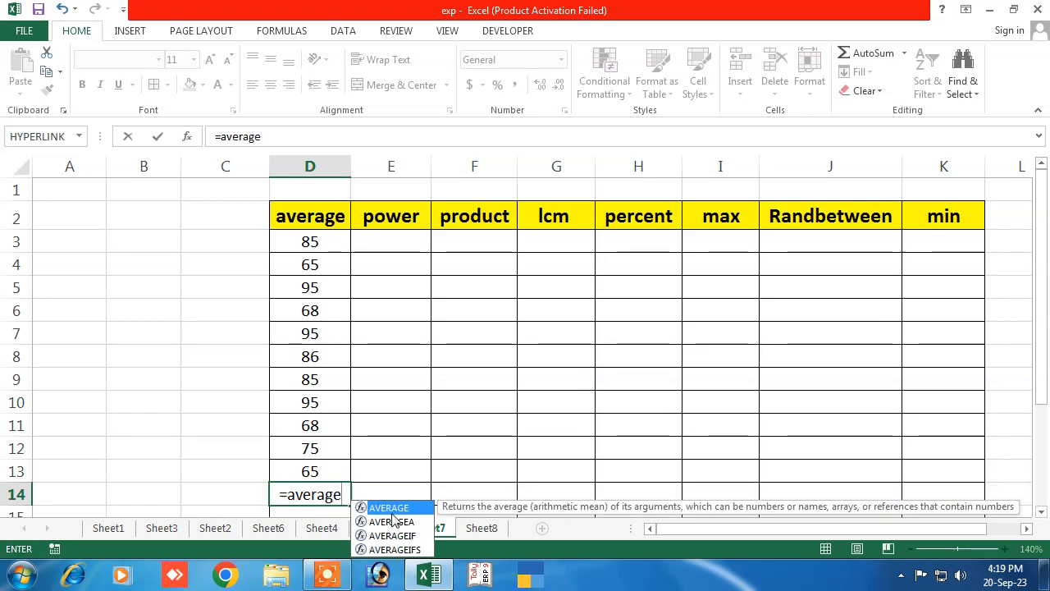
text(()
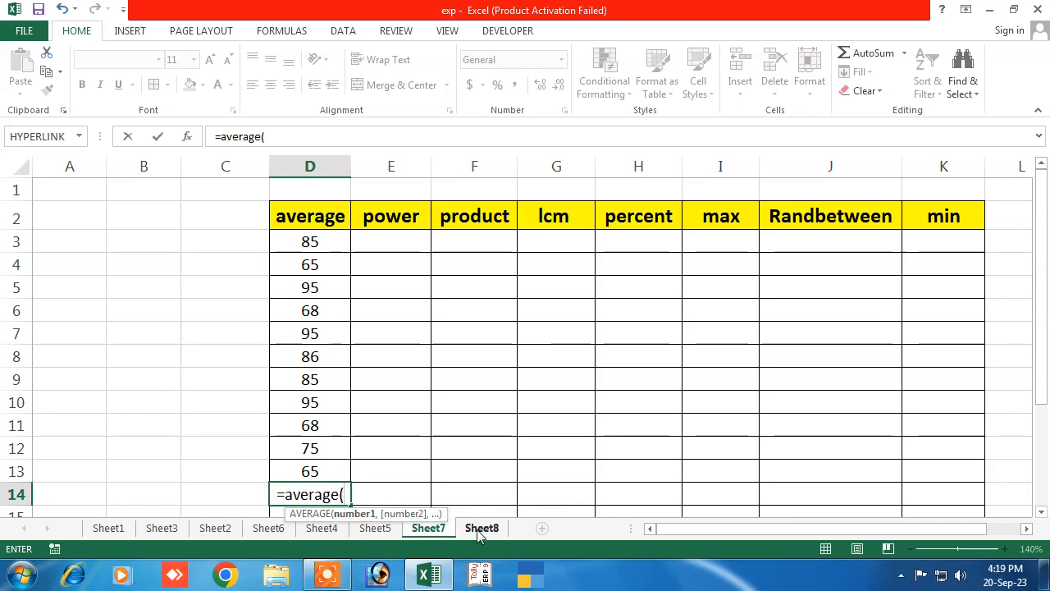
click(310, 250)
drag(309, 265, 320, 468)
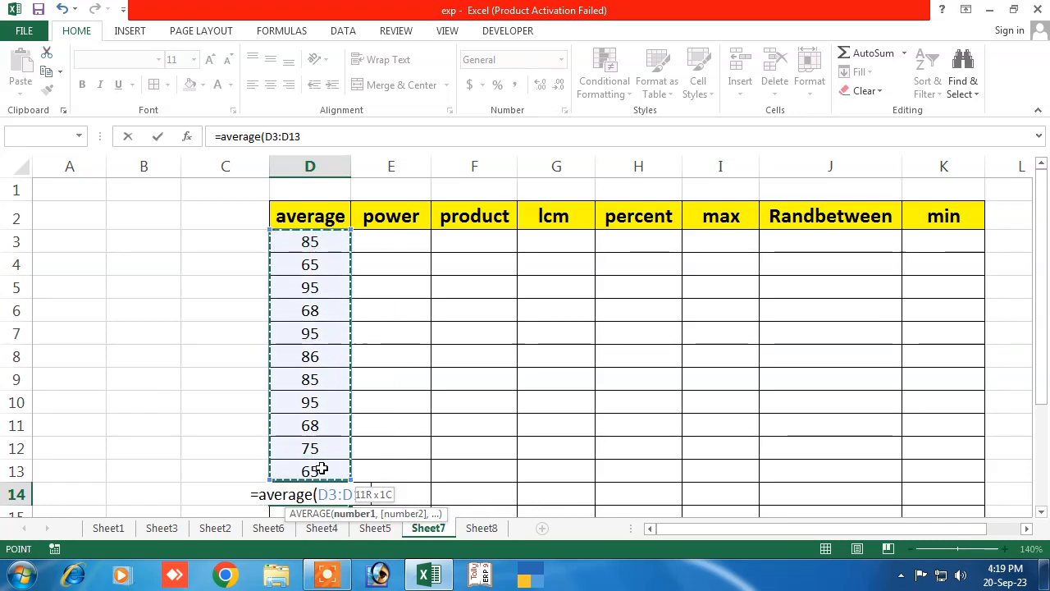
key(Return)
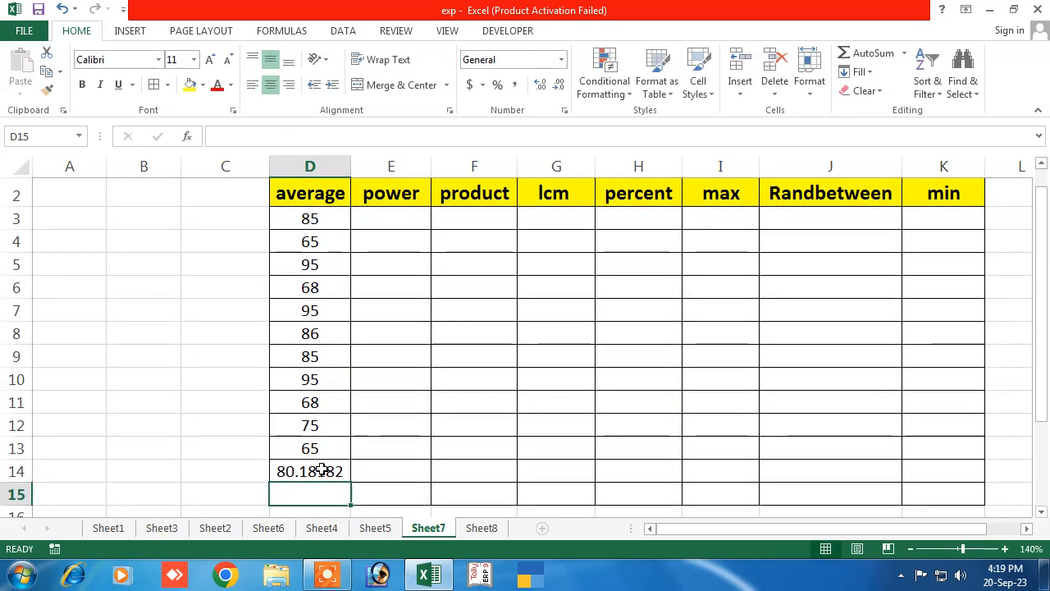
click(312, 480)
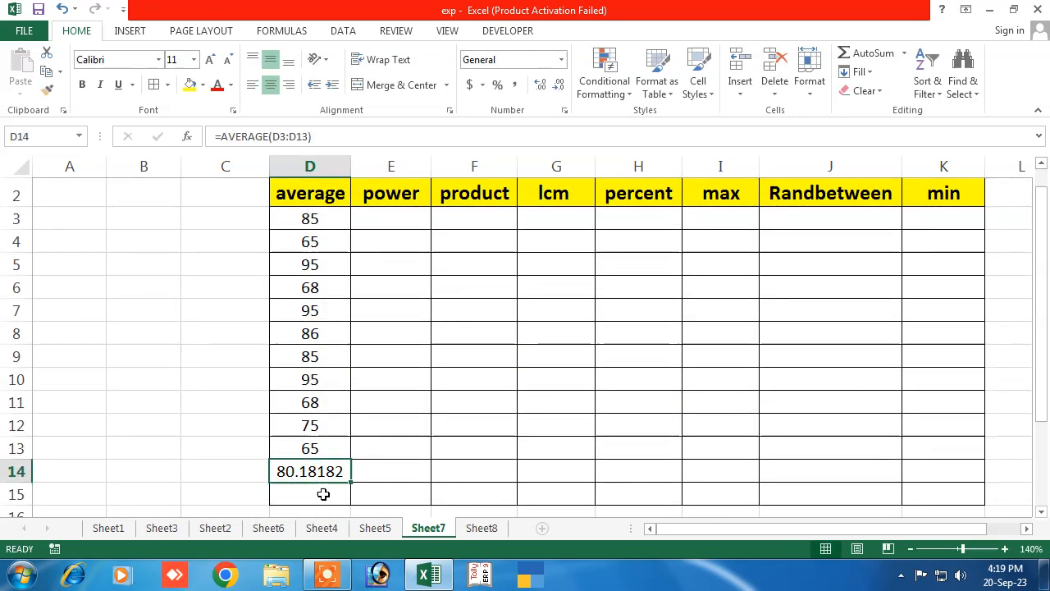
Clear all contents and formatting from the average column, cells D2:D15
drag(312, 191, 312, 494)
click(866, 90)
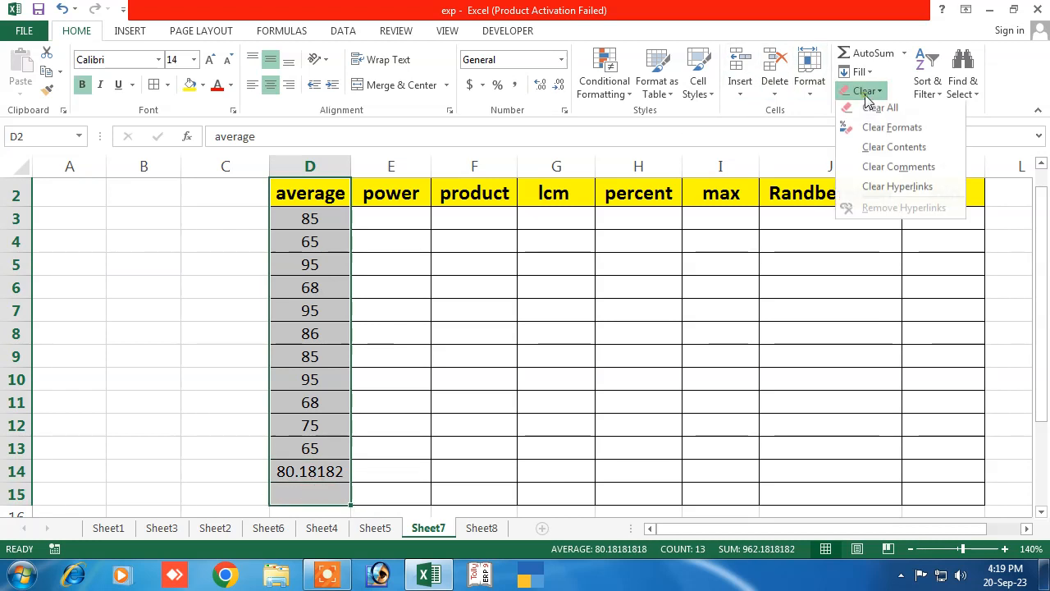
click(882, 110)
drag(375, 220, 380, 225)
click(380, 225)
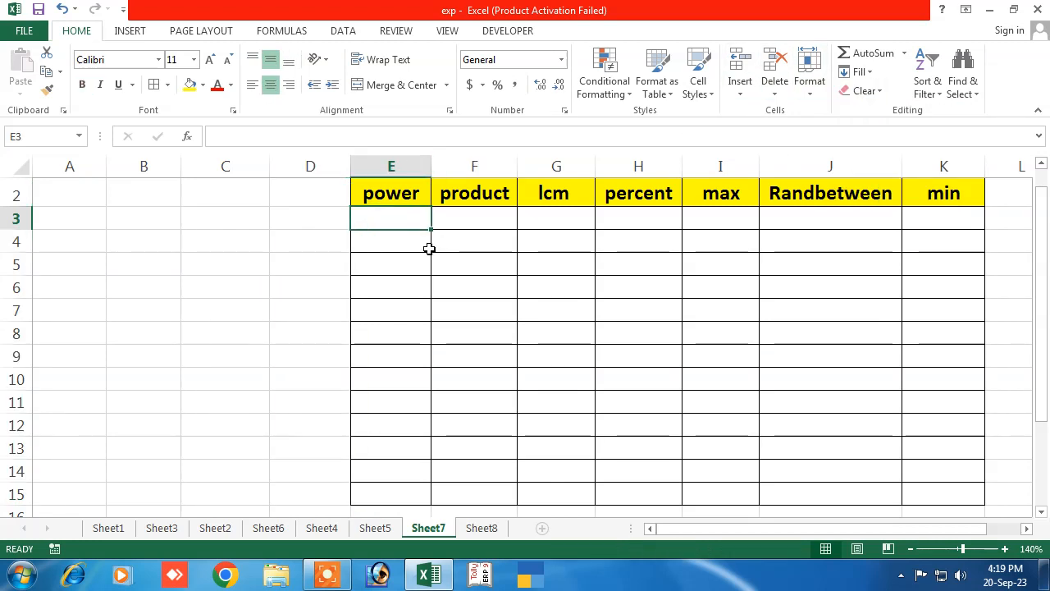
Calculate 12 to the power of 2 in cell E3 with =power(12,2)
click(1004, 548)
click(1004, 549)
scroll(833, 555, up, 1)
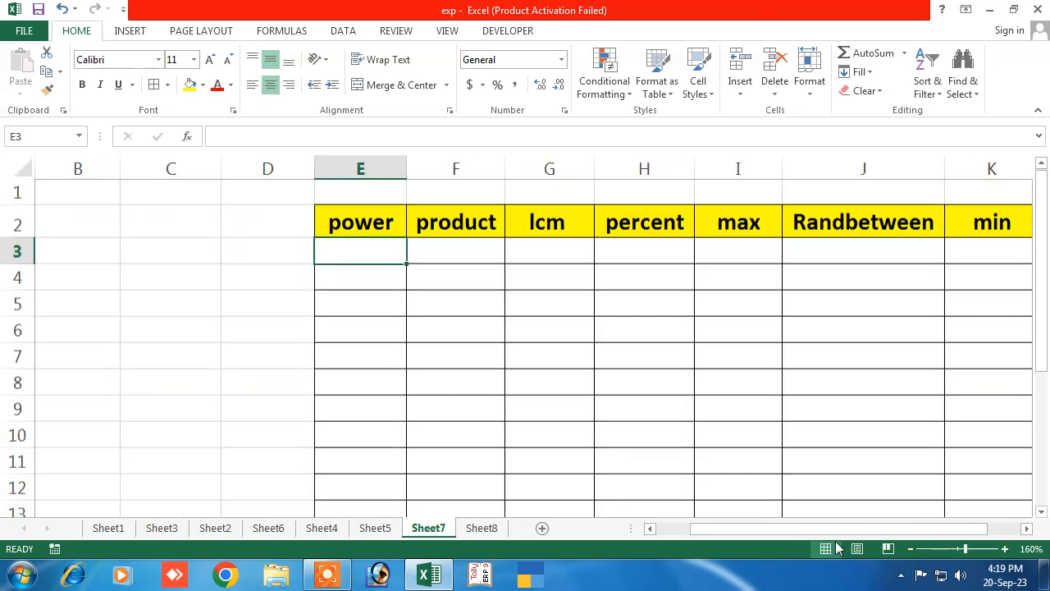
drag(712, 535, 724, 535)
click(277, 248)
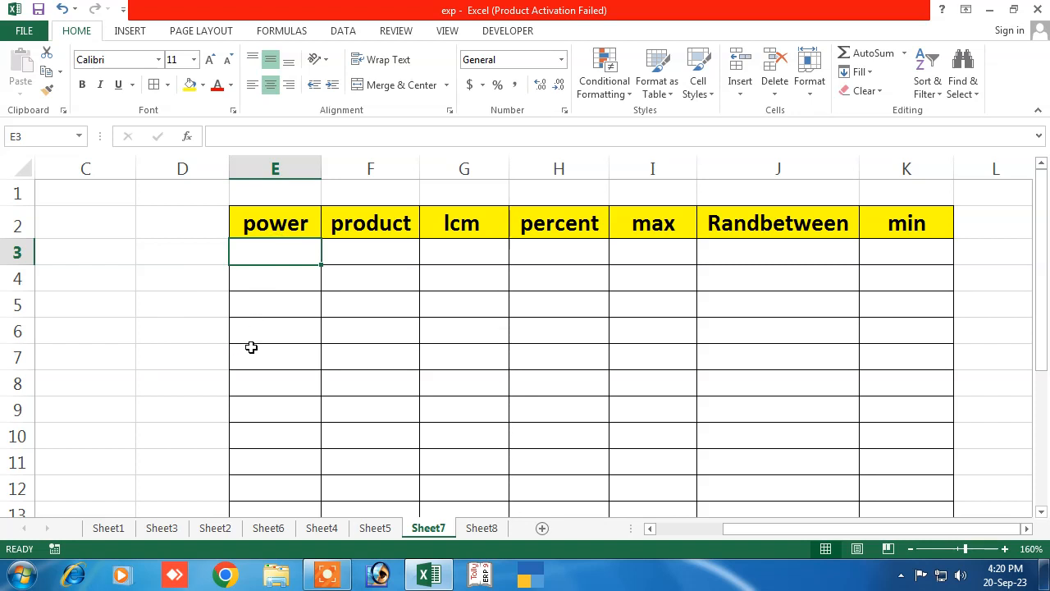
text(=)
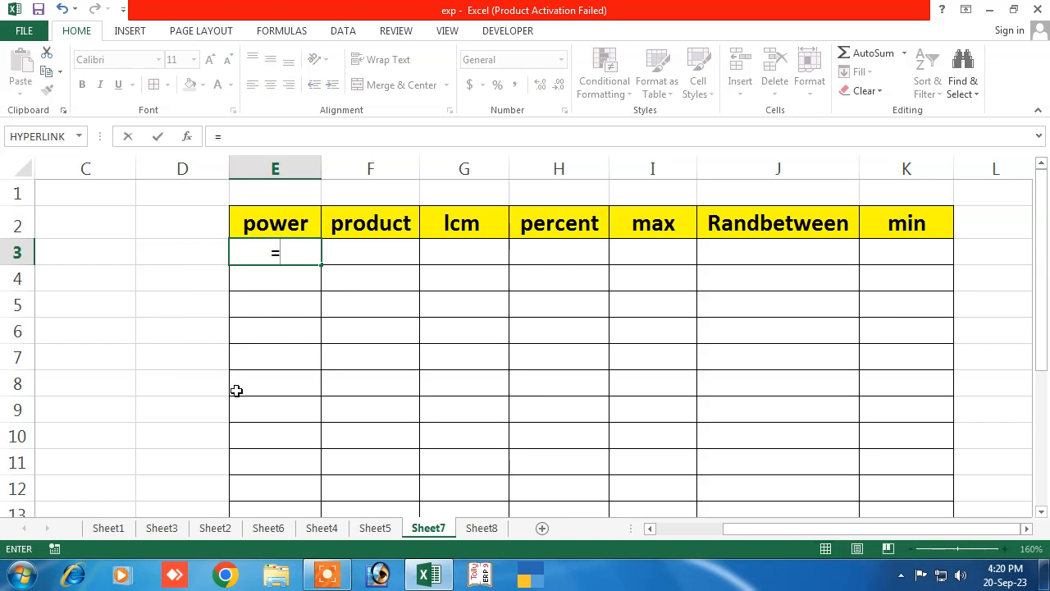
text(power)
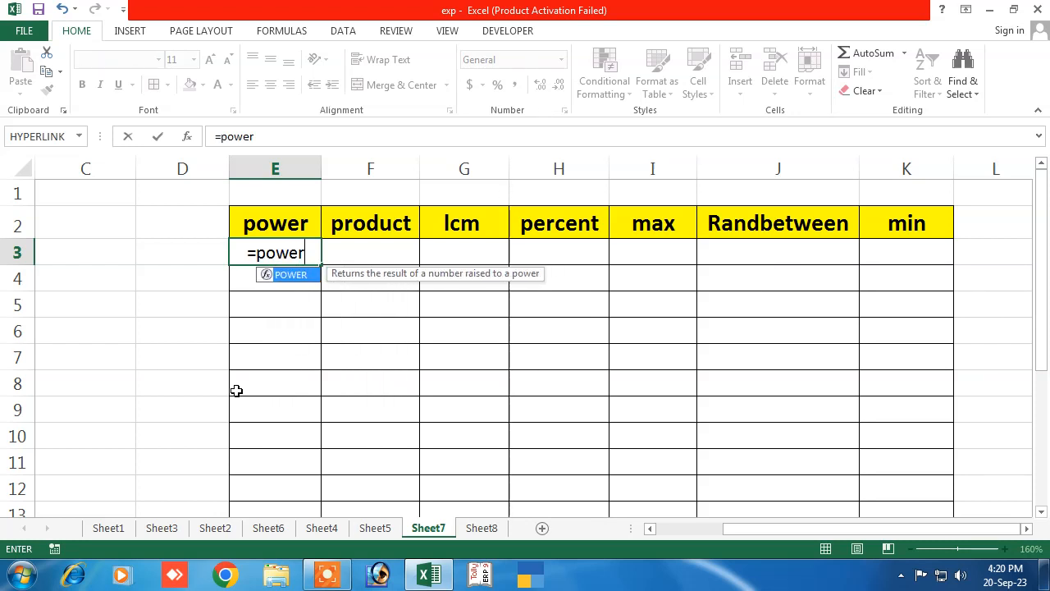
text(()
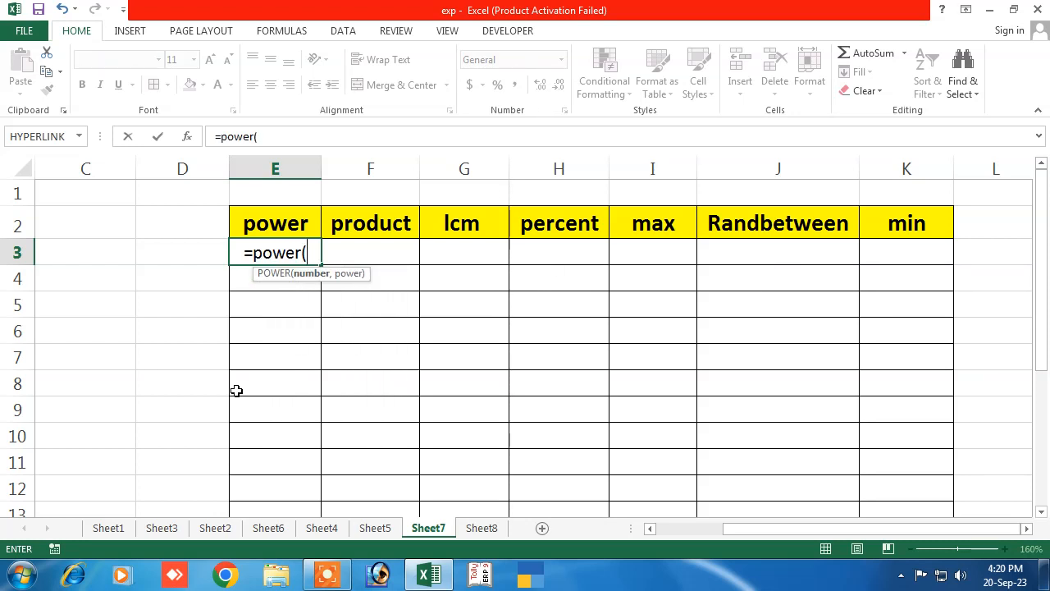
text(12,)
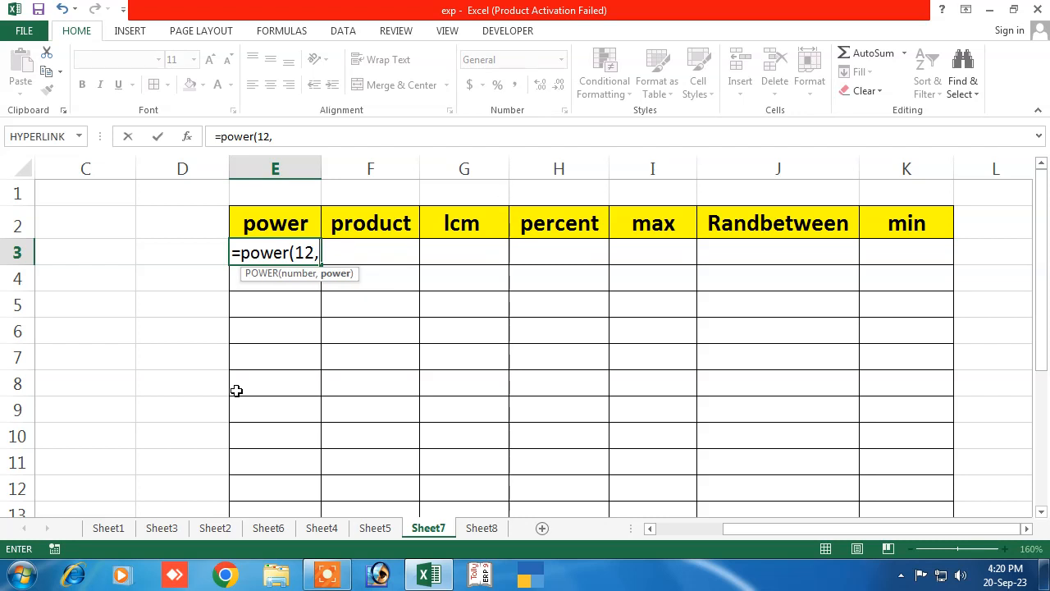
text(2)
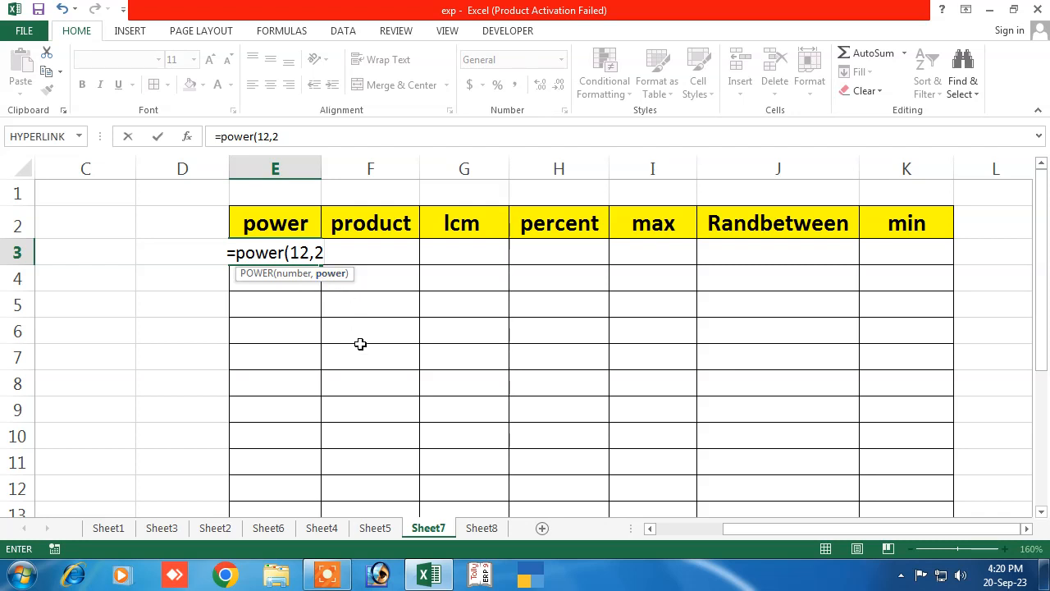
key(Return)
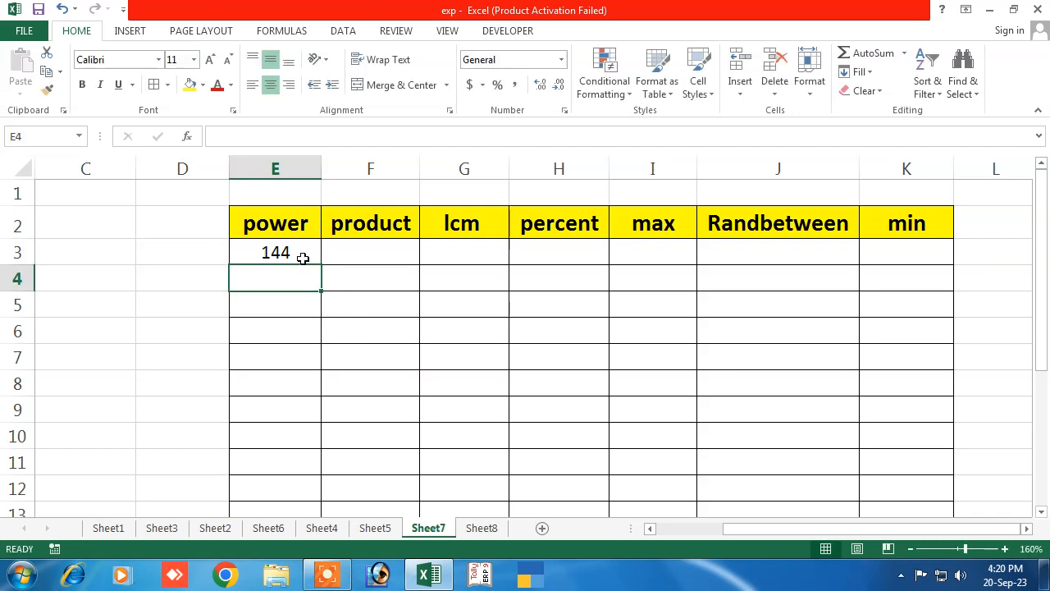
click(303, 259)
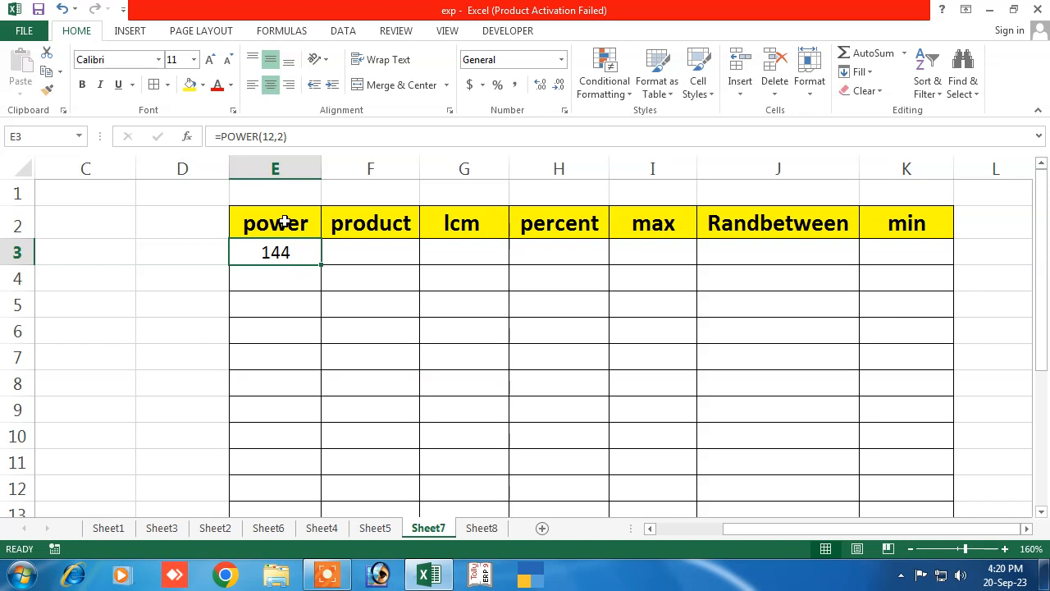
Enter the formula =power(9,3) in cell E6
click(270, 322)
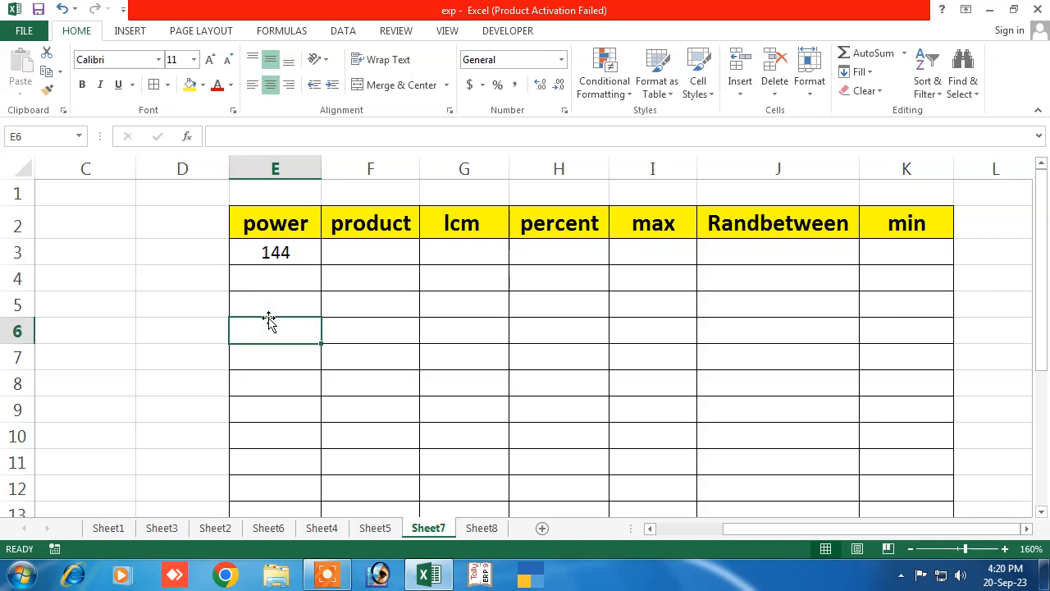
text(=powe)
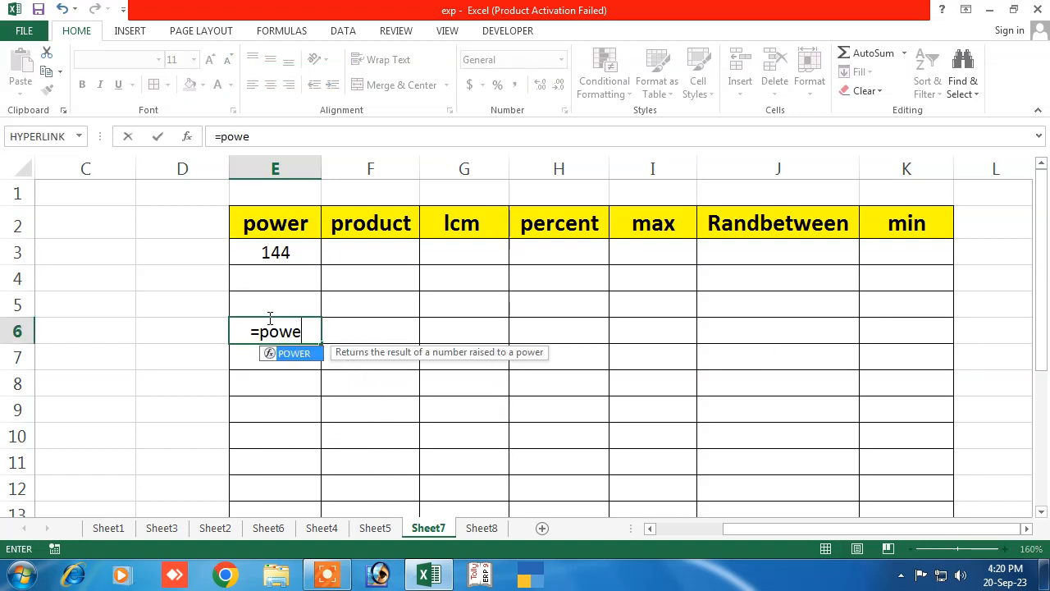
text(r()
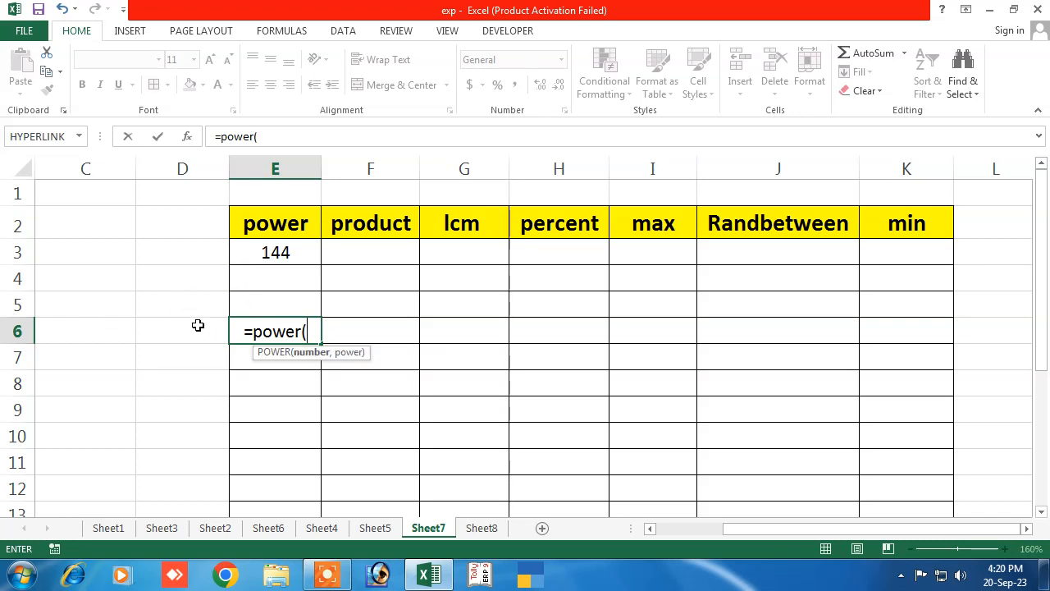
text(9)
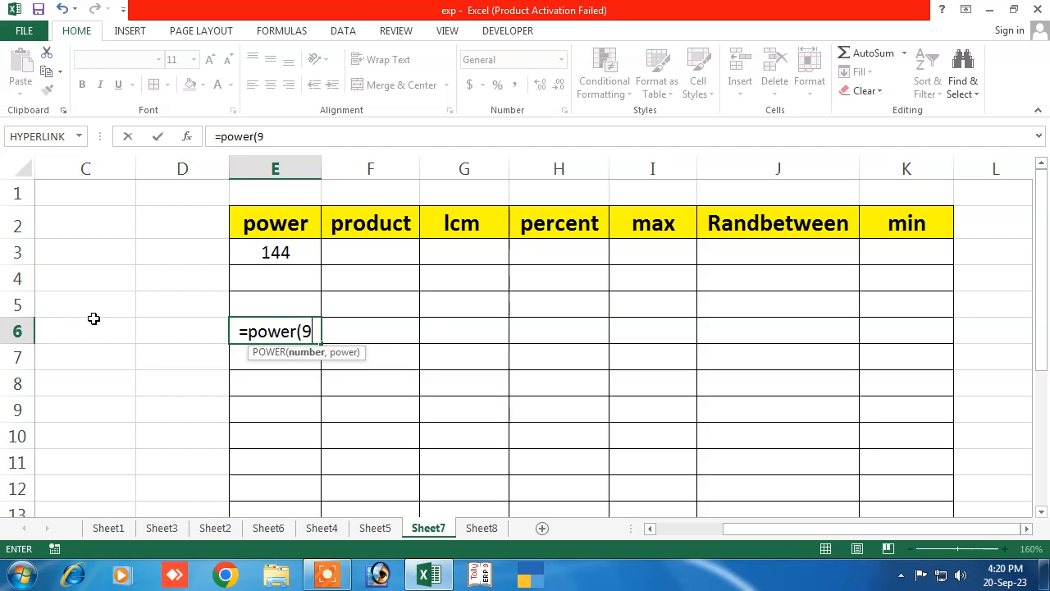
text(,)
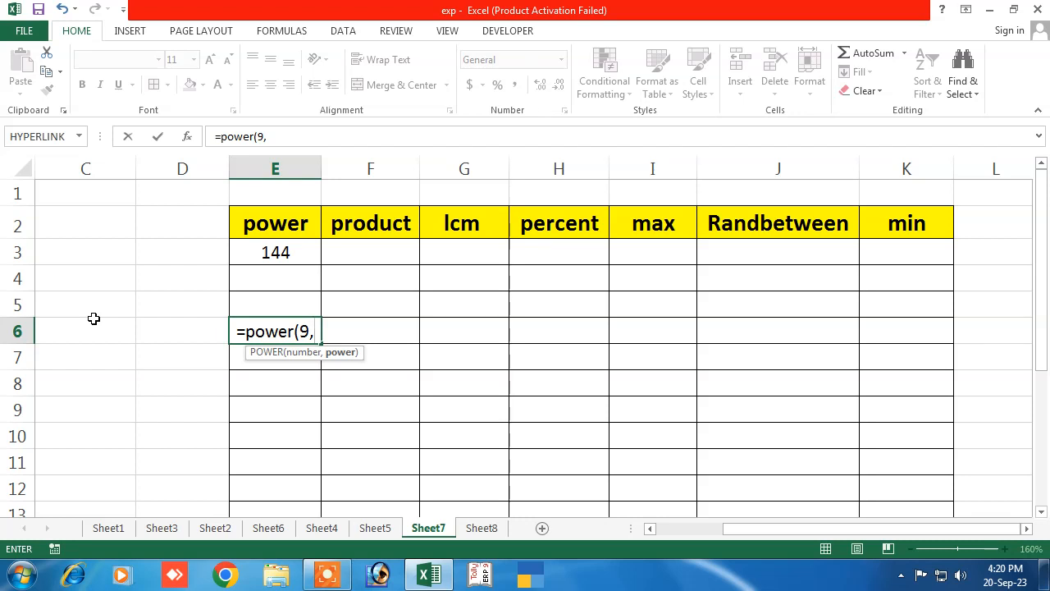
text(3)
key(Return)
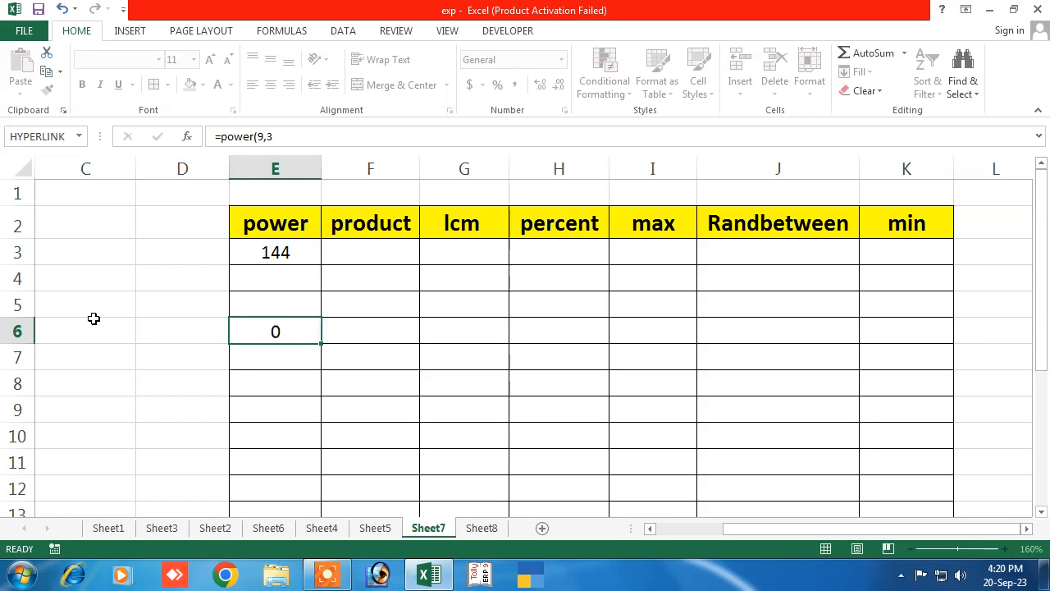
click(284, 332)
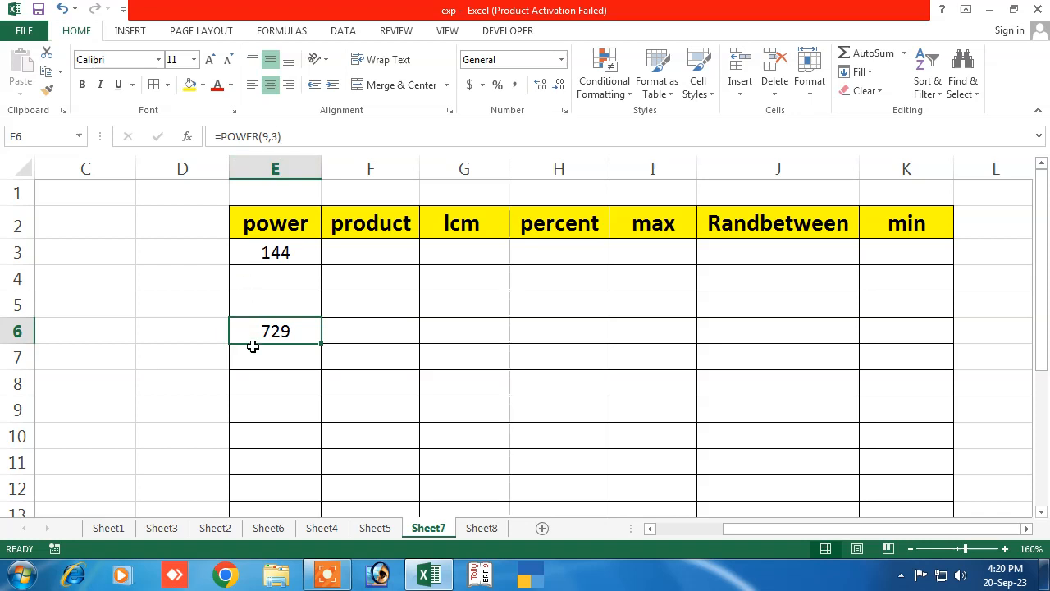
Clear all contents and formatting from the power column, cells E2:E12
click(258, 396)
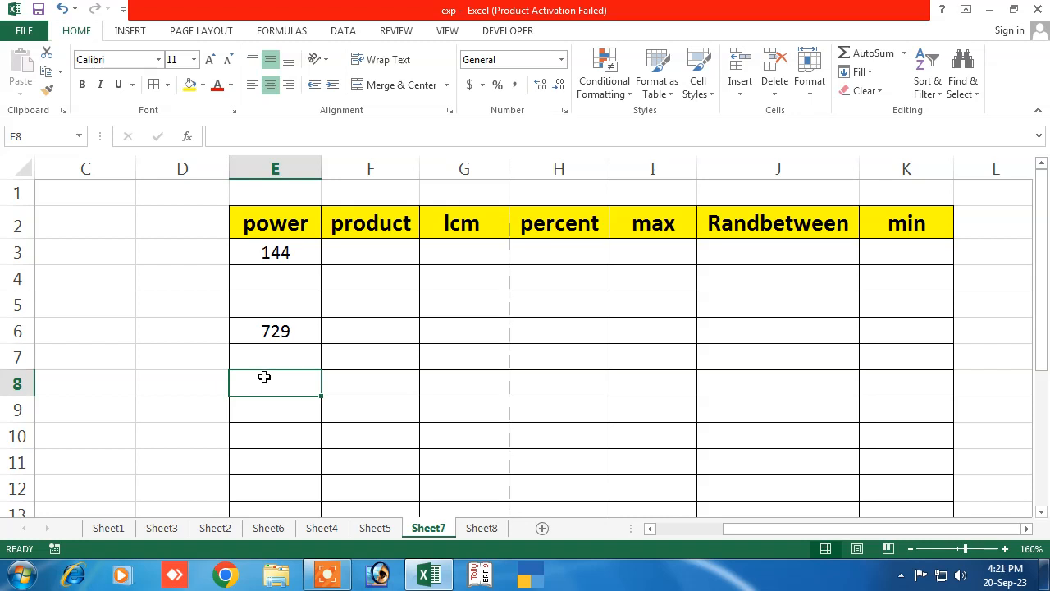
drag(254, 217, 261, 489)
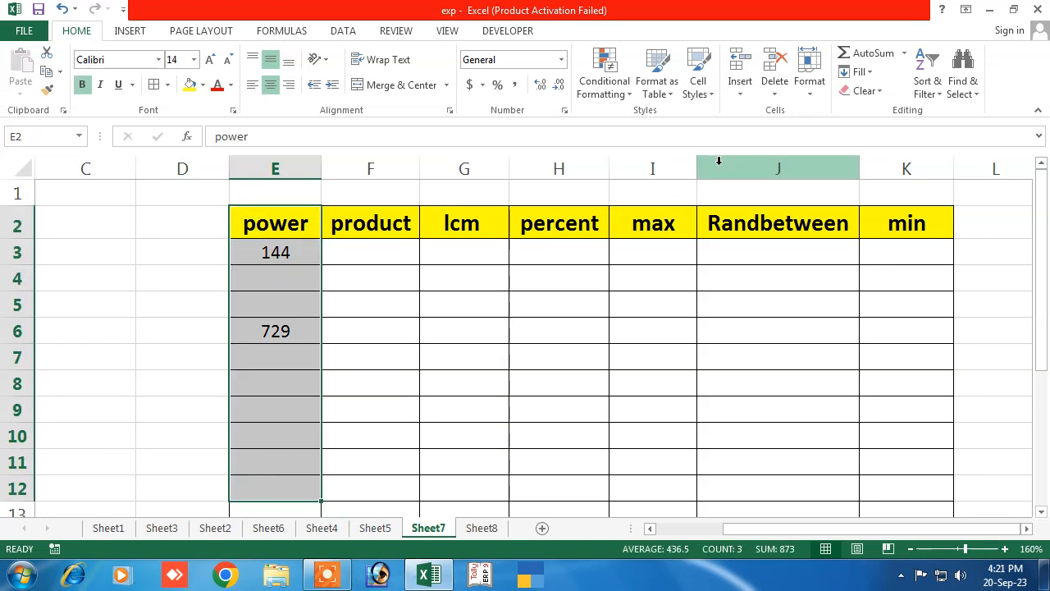
click(863, 90)
click(875, 110)
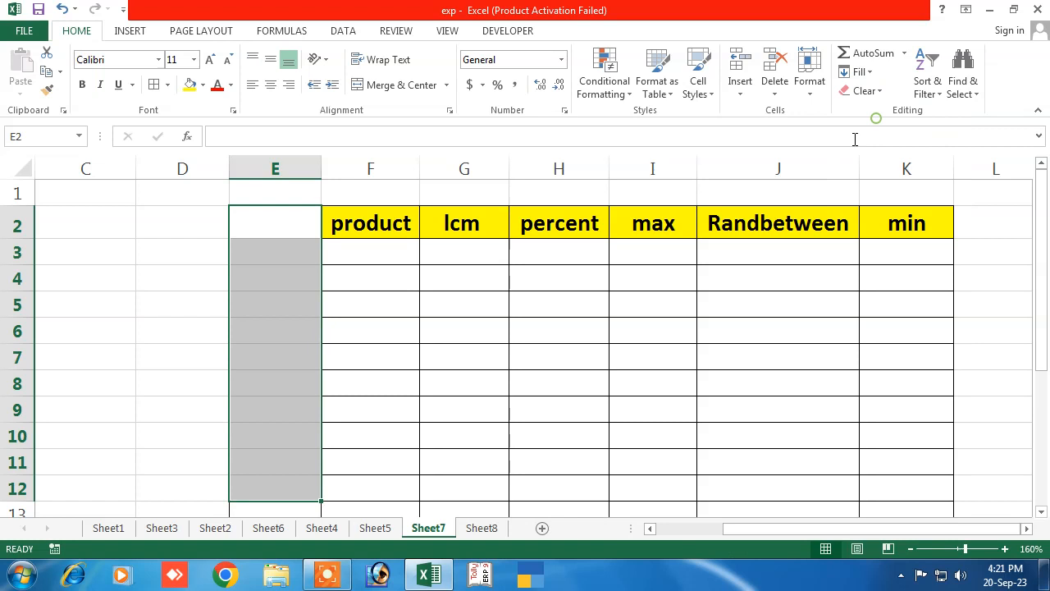
Fill the product column with 85, 65, 95, 65 and 32 in cells F3:F7
click(371, 255)
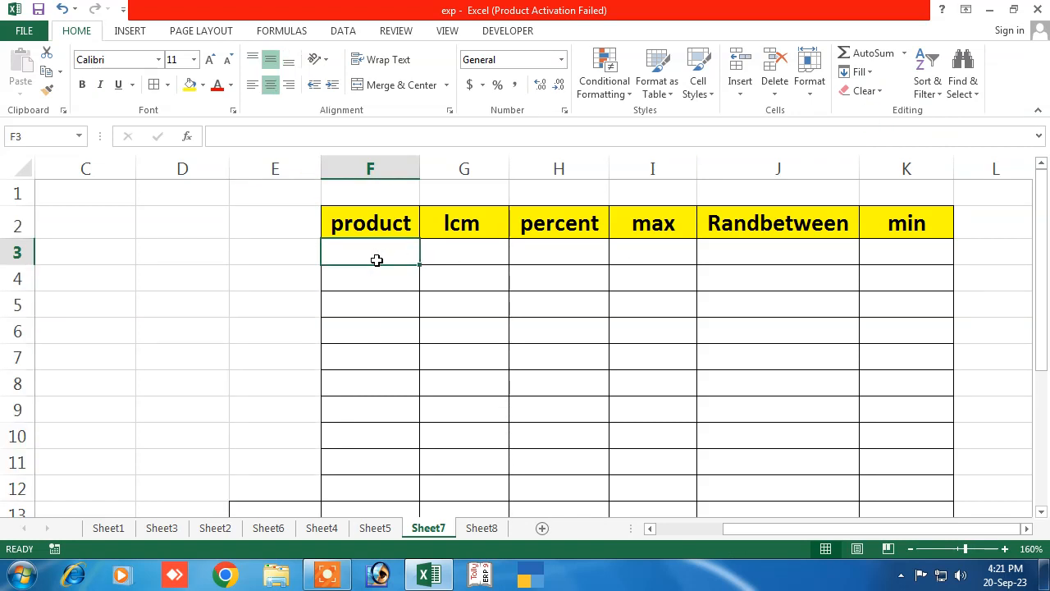
text(85)
key(Return)
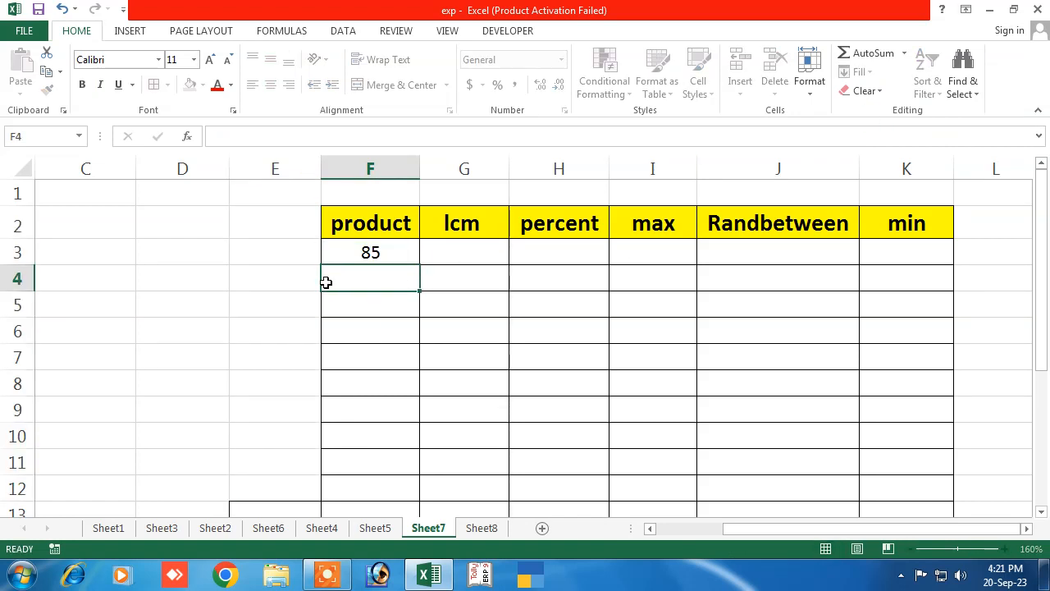
text(65)
key(Return)
text(95)
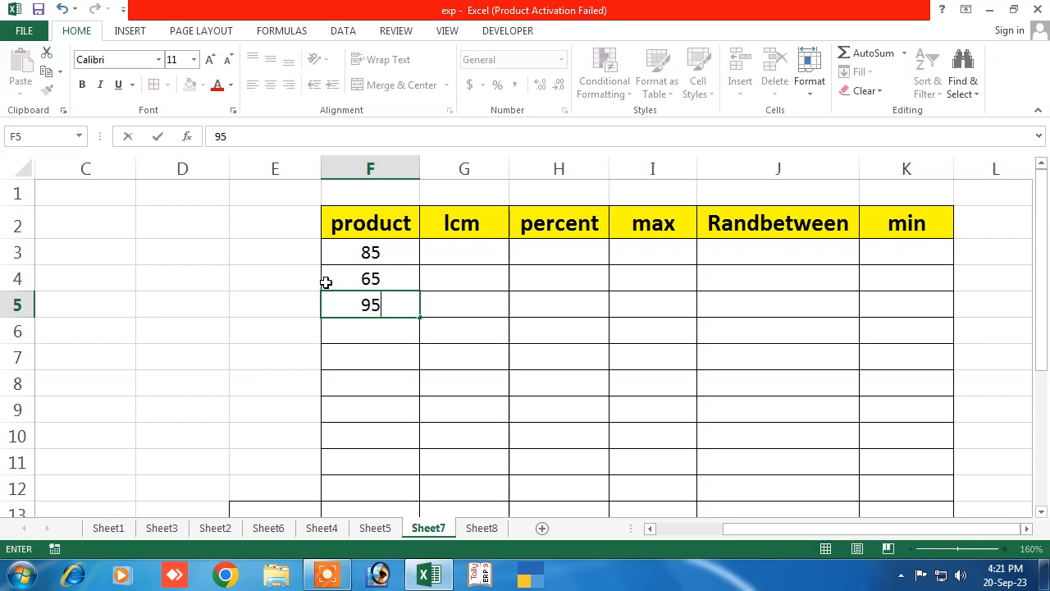
key(Return)
text(65)
key(Return)
text(32)
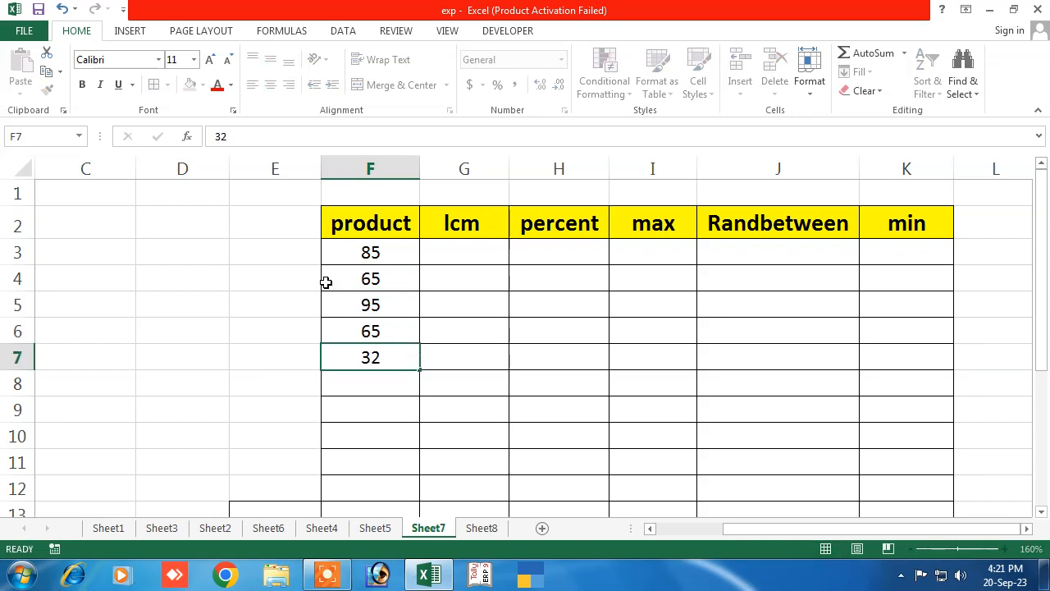
key(Return)
Calculate the product of F3:F7 in cell F8 with the PRODUCT function
text(=)
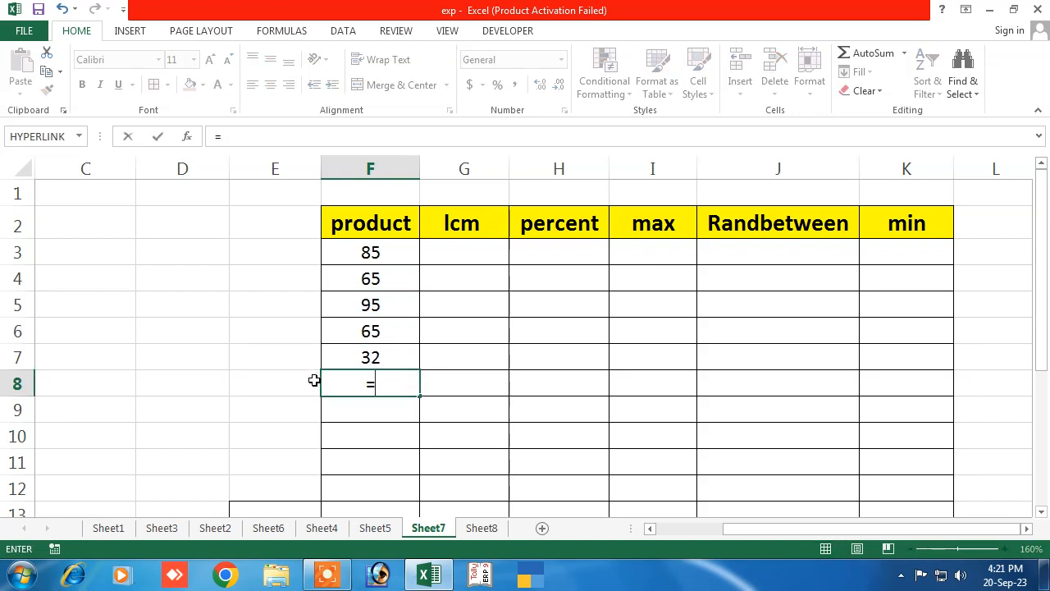
key(BackSpace)
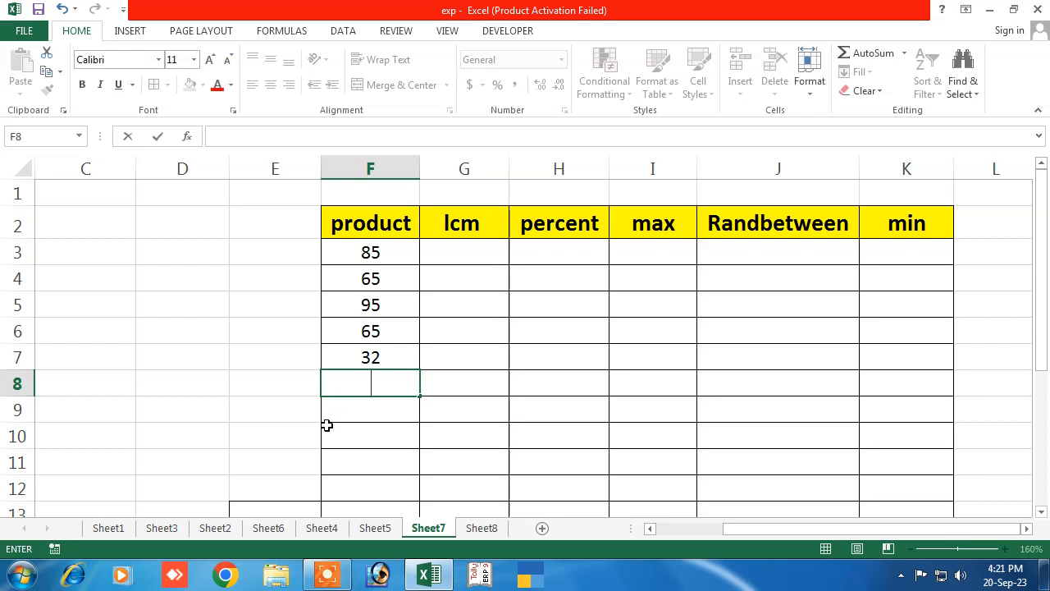
text(produc)
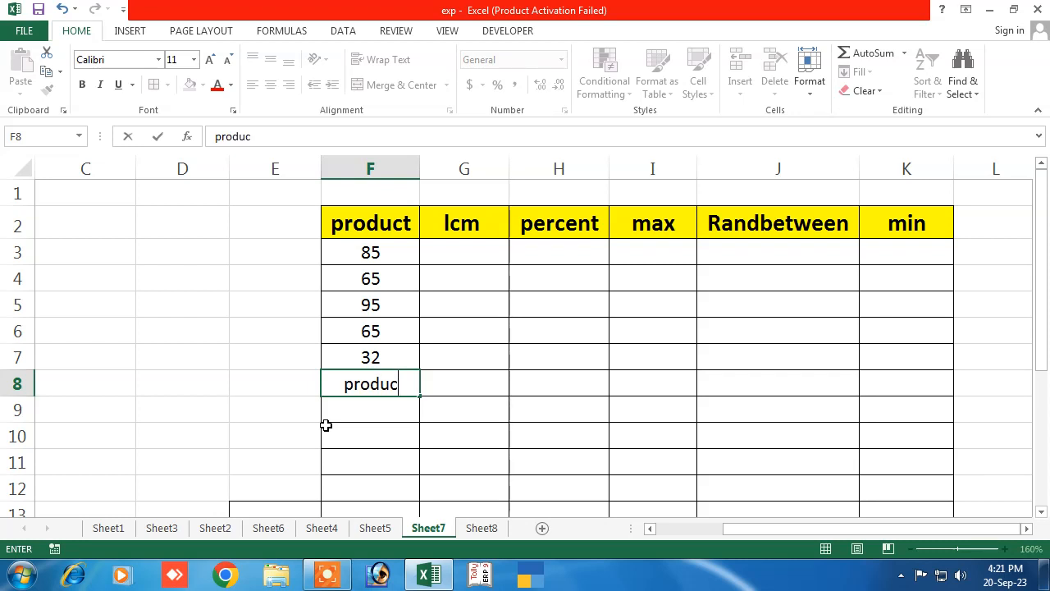
text(t)
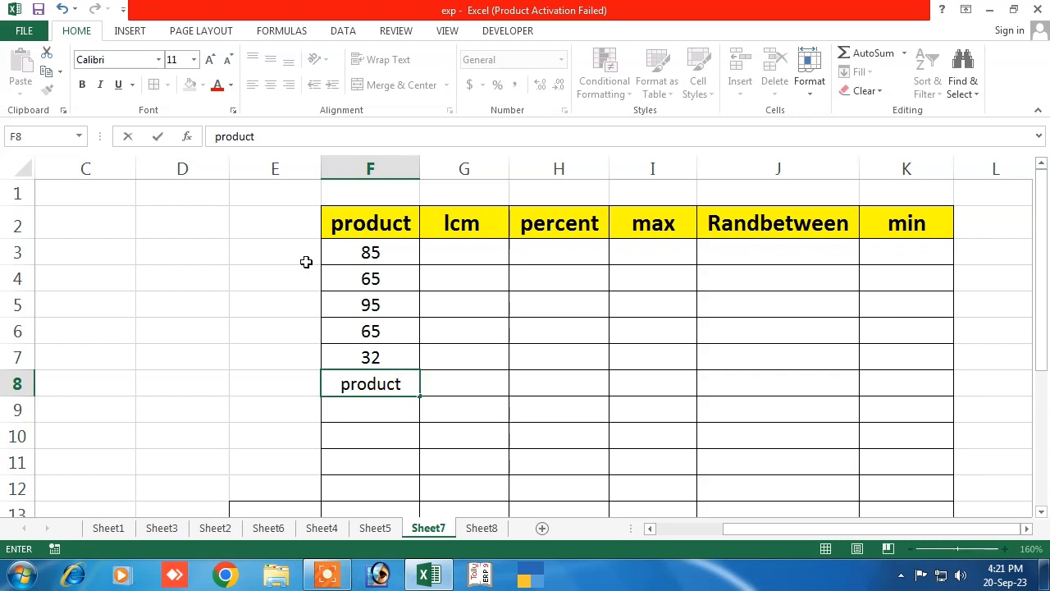
click(227, 137)
click(214, 137)
text(=)
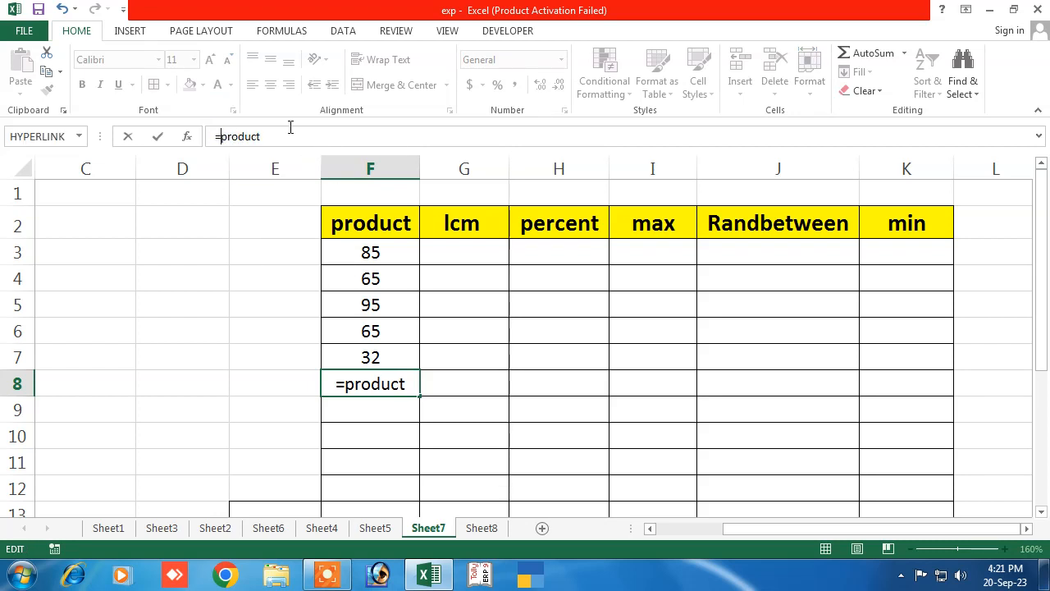
click(264, 136)
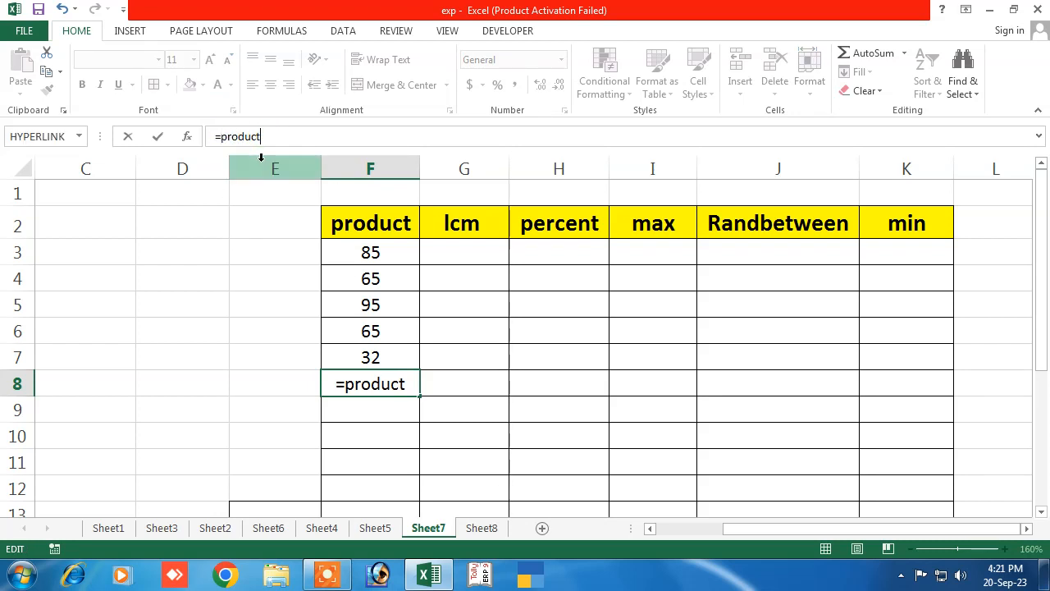
text(()
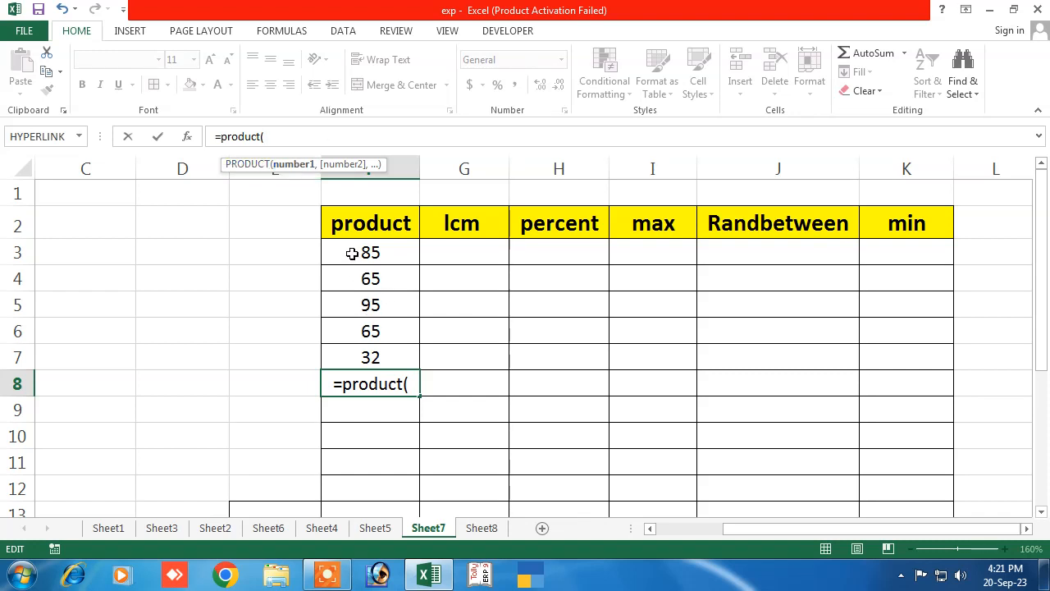
drag(351, 253, 352, 345)
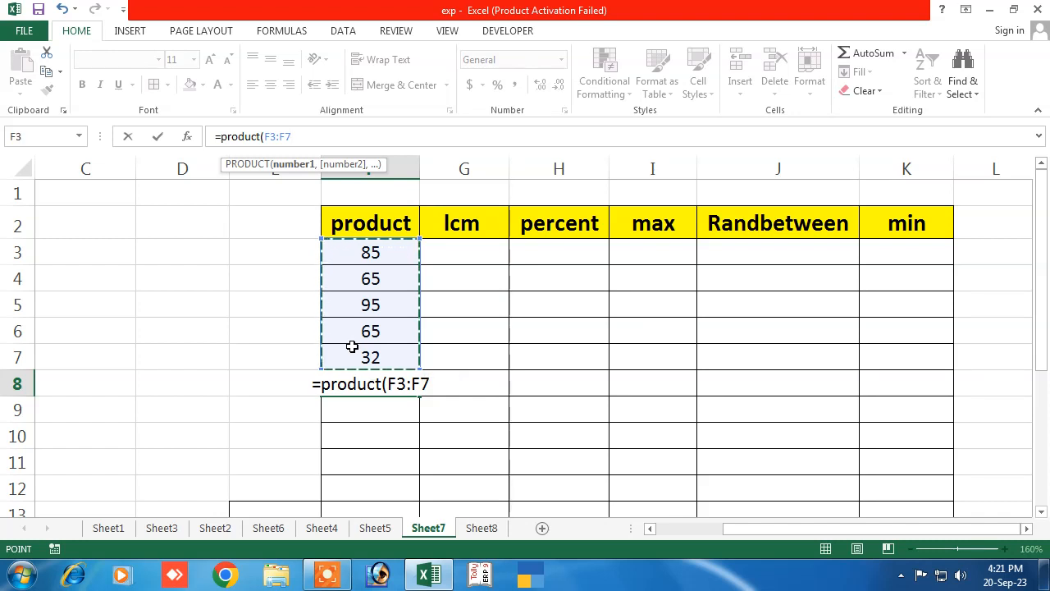
key(Return)
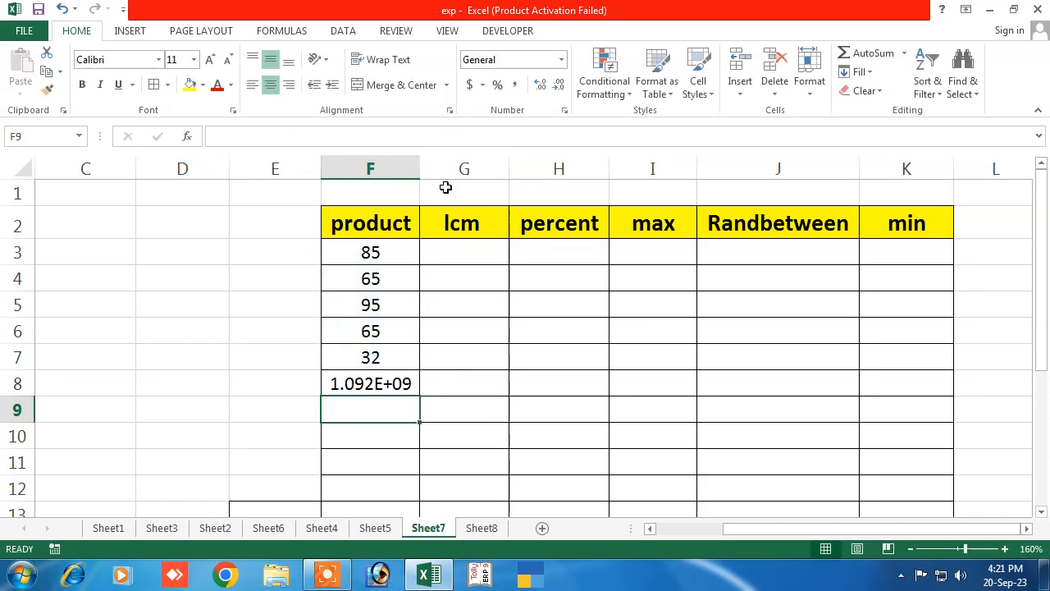
Widen column F to fit the full product in cell F8, and select that cell
drag(418, 171, 485, 164)
click(411, 384)
click(464, 168)
click(441, 354)
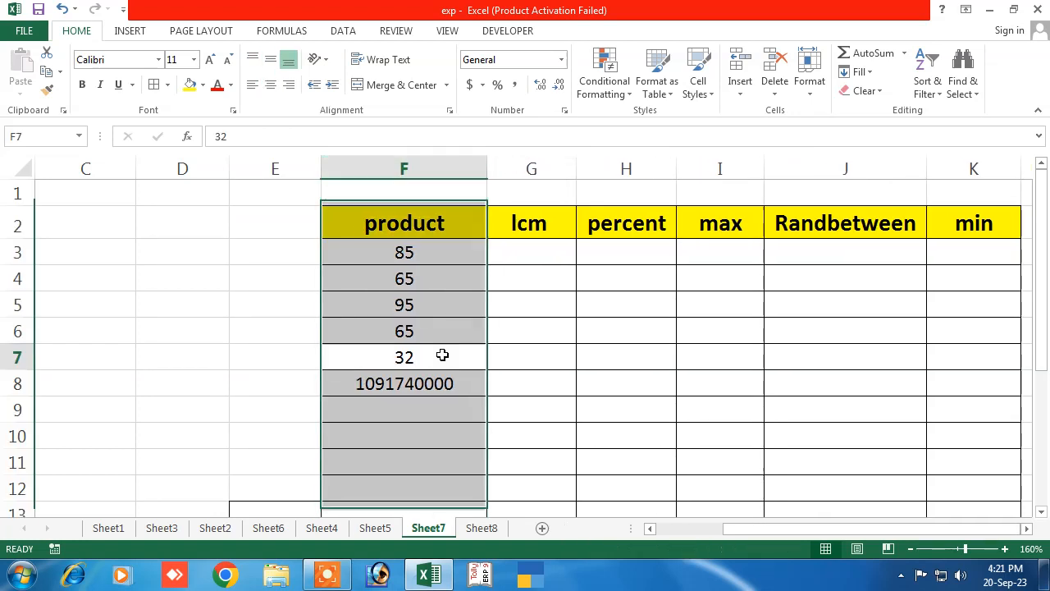
click(429, 383)
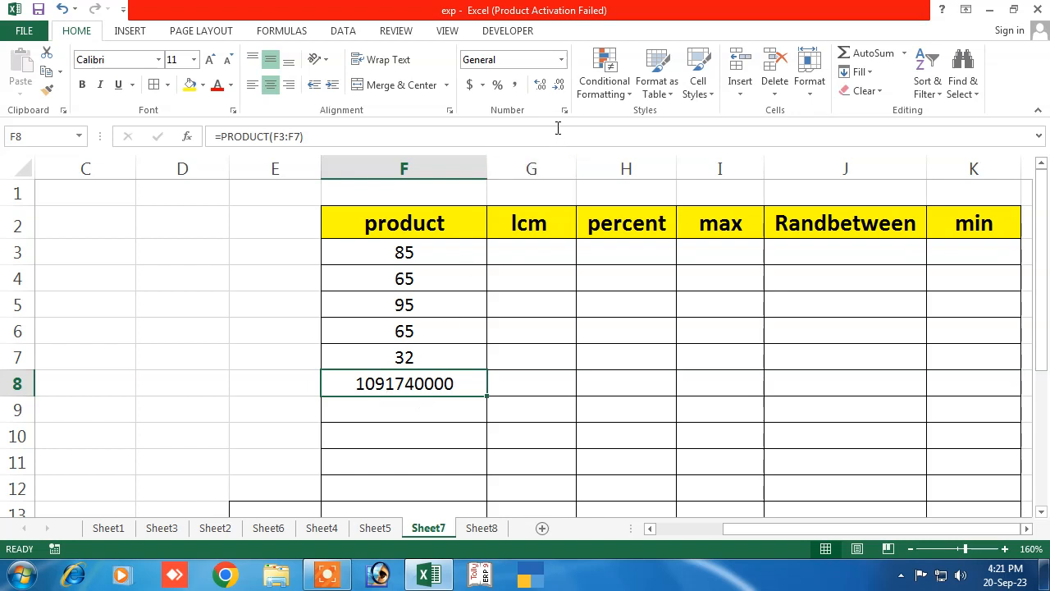
Examine the number format options available for the product in cell F8 without applying any
click(561, 60)
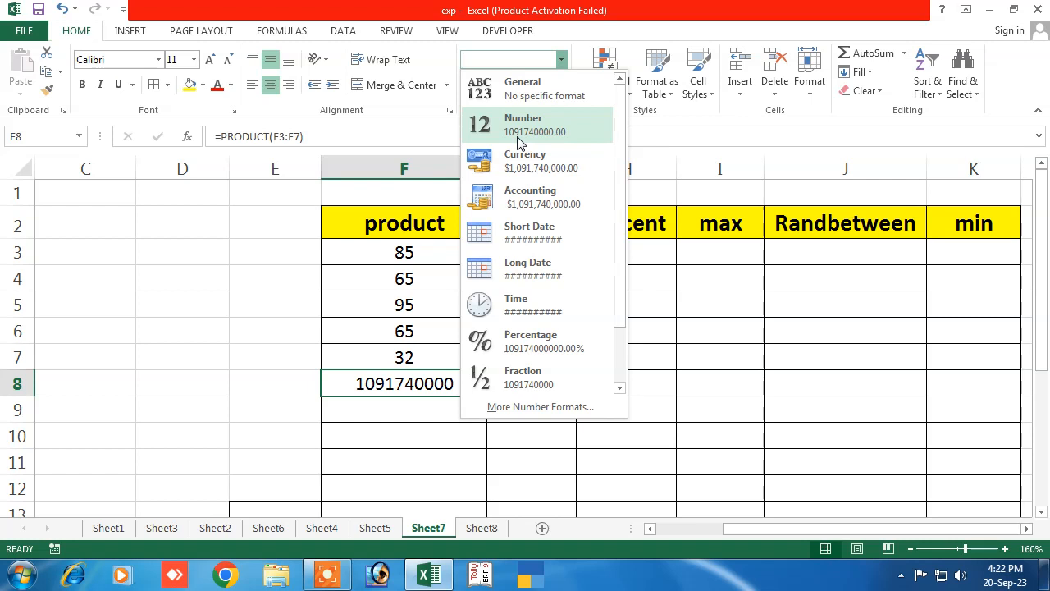
click(222, 393)
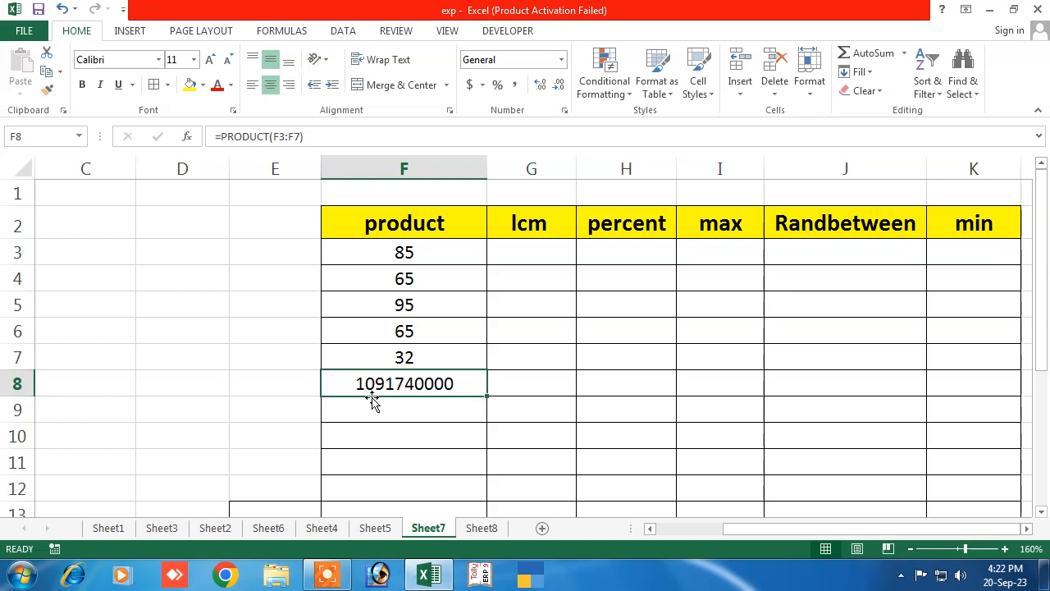
click(561, 60)
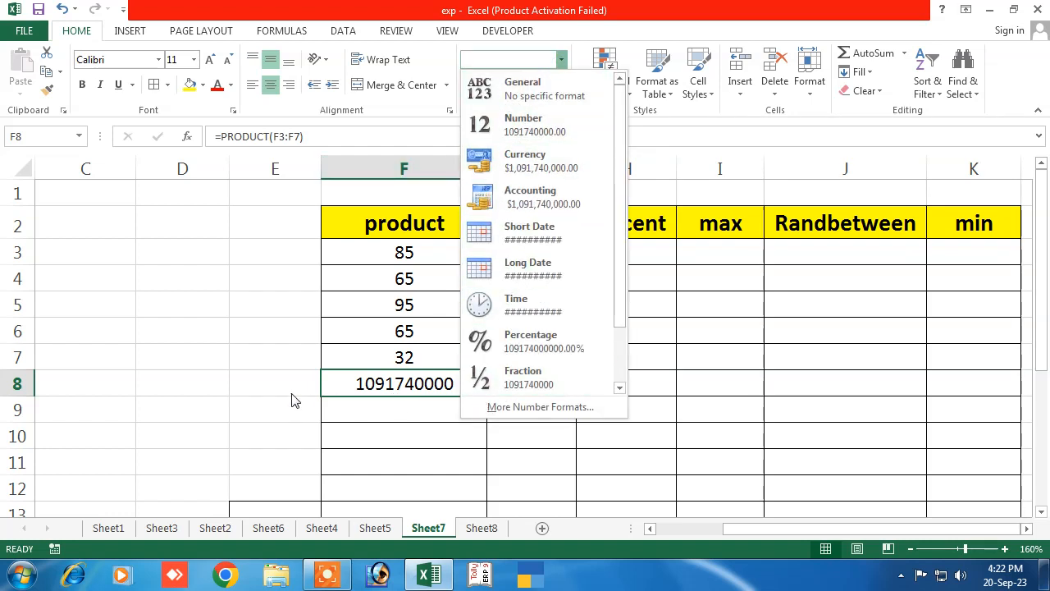
click(232, 372)
click(213, 287)
drag(230, 169, 317, 168)
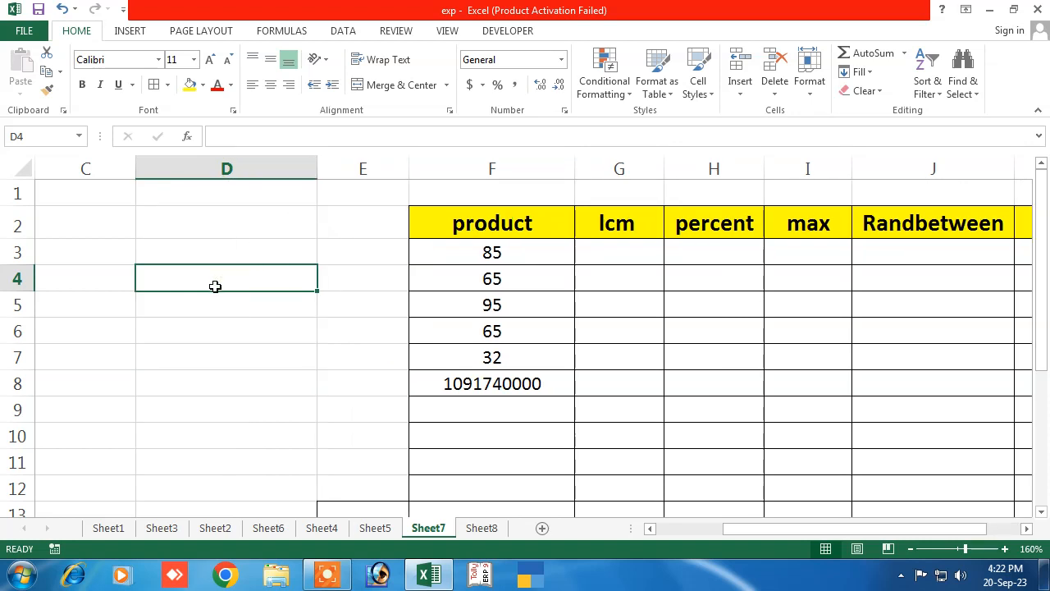
text(654654654654654654)
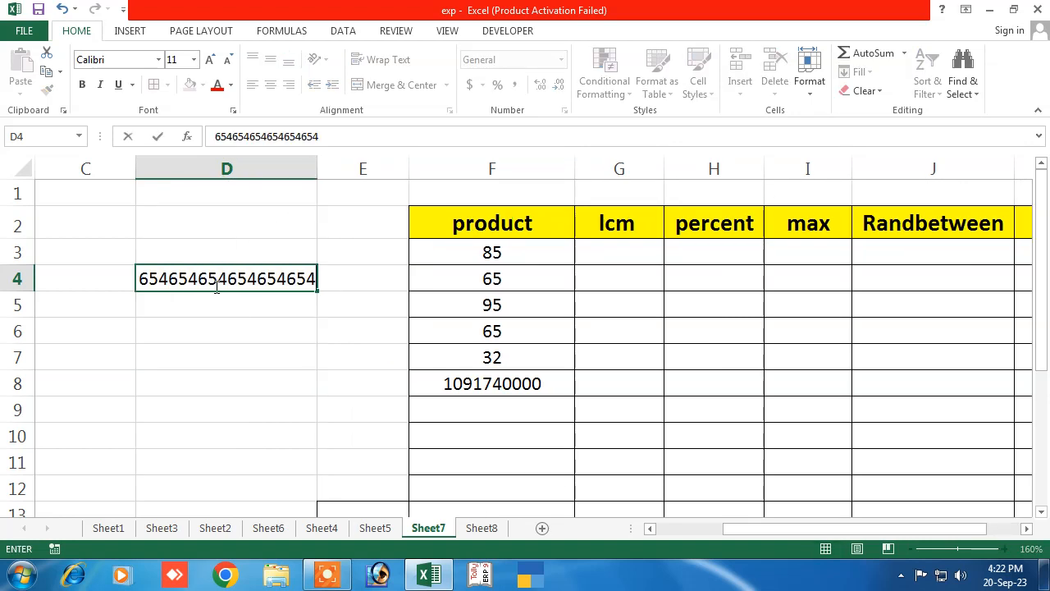
key(Return)
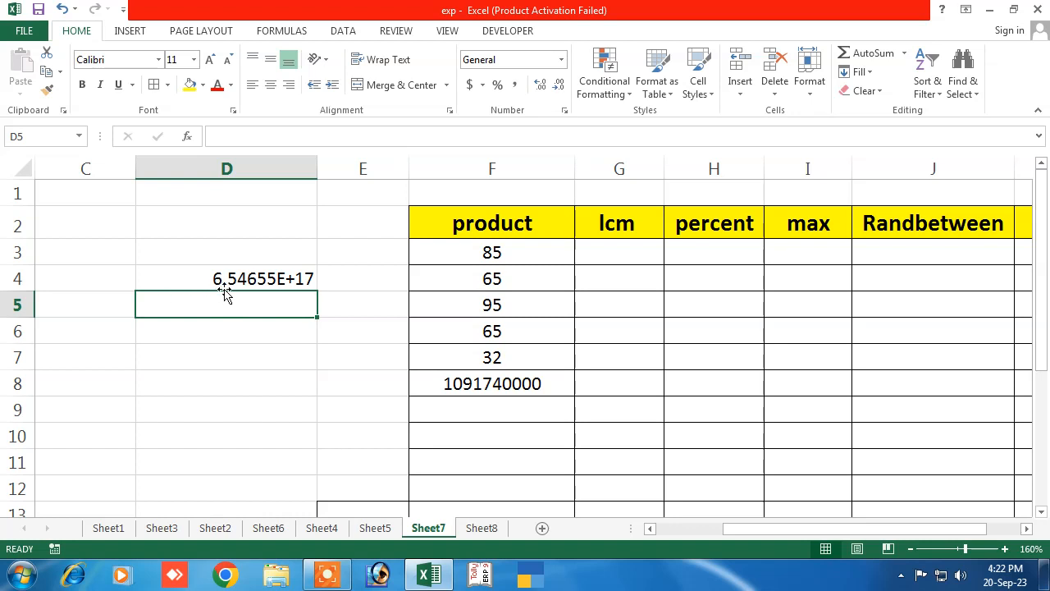
click(202, 333)
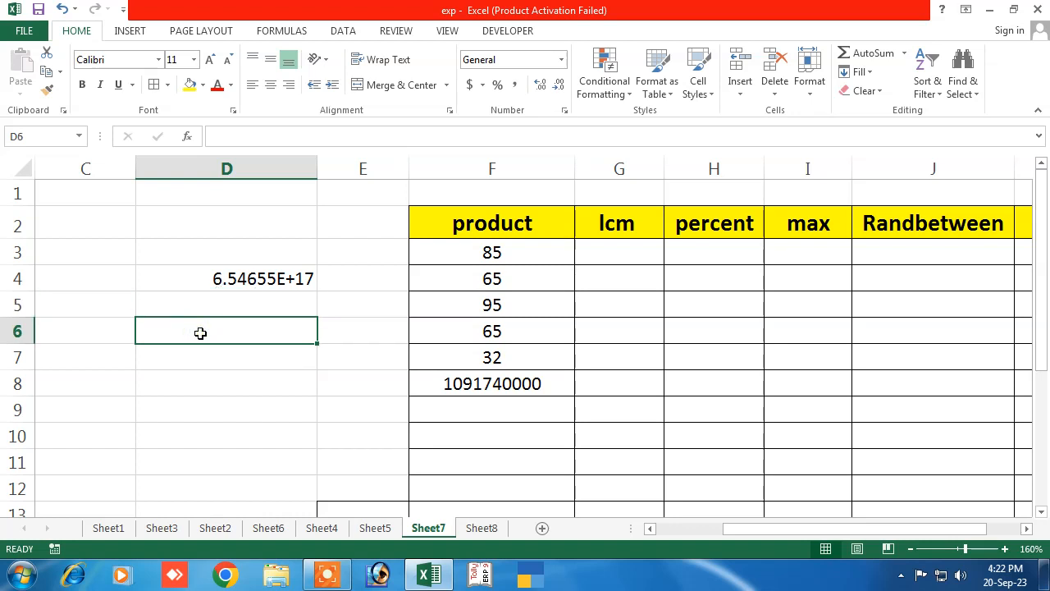
text(')
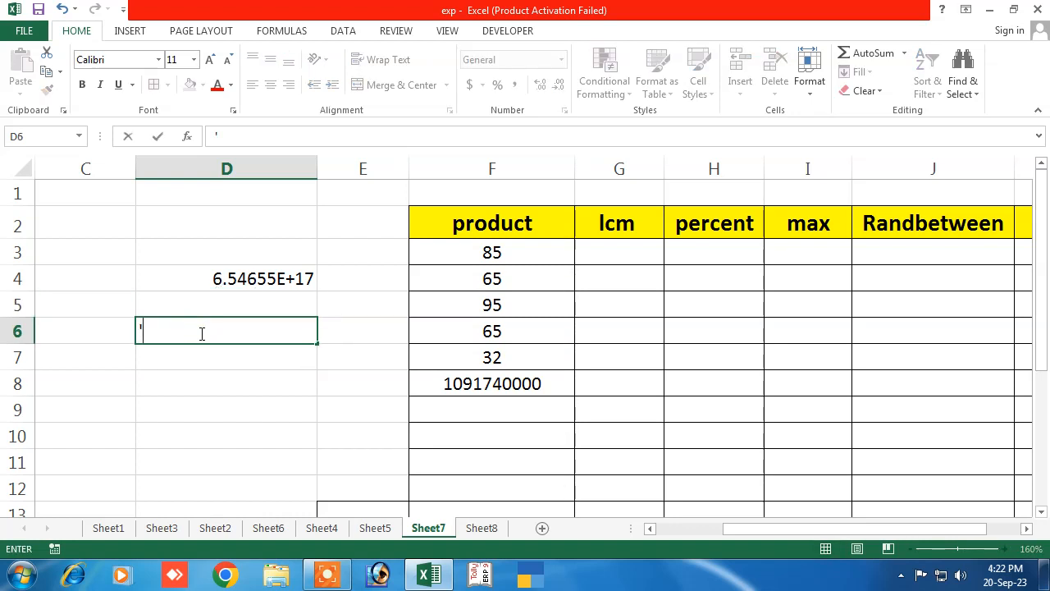
text(46546546546546545)
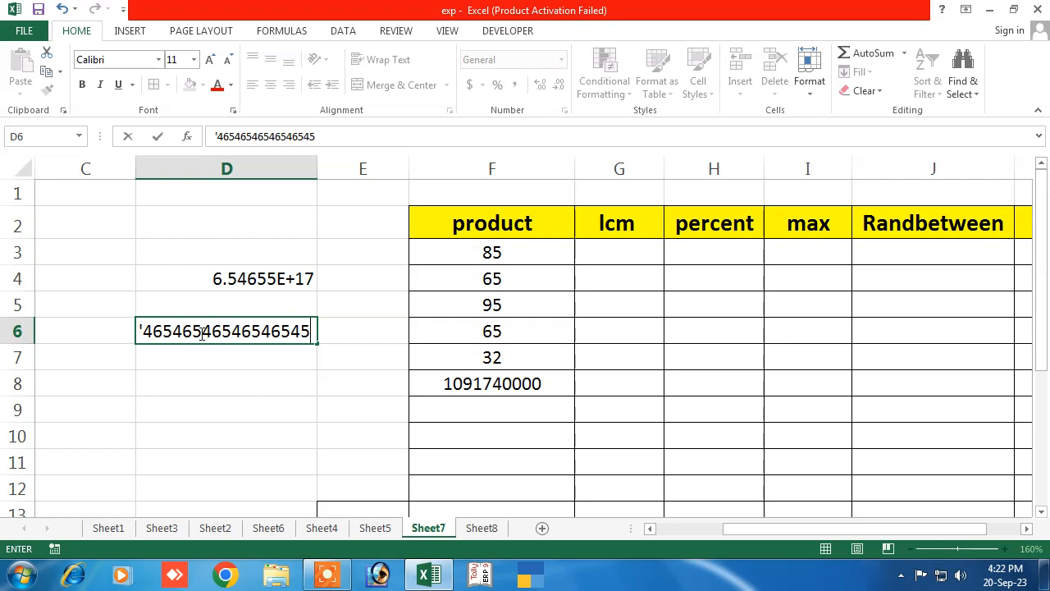
key(Return)
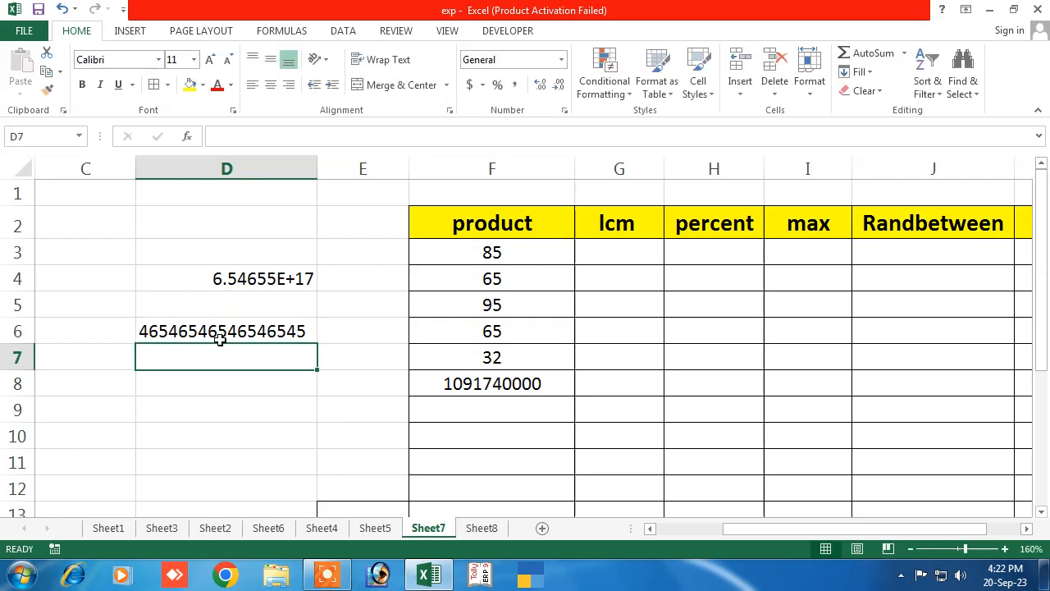
text(')
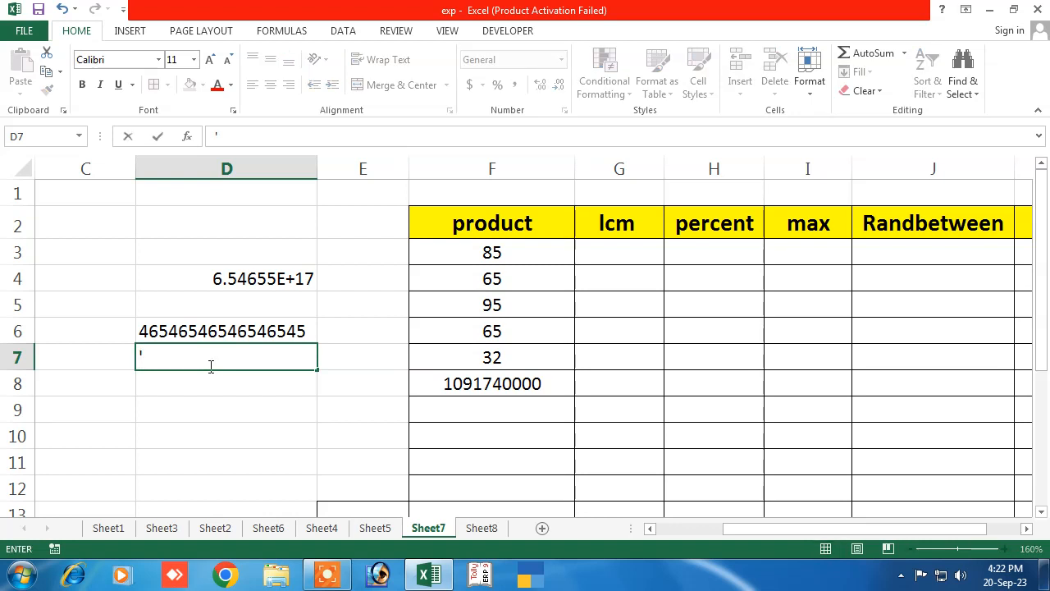
text(98798798798789)
key(Return)
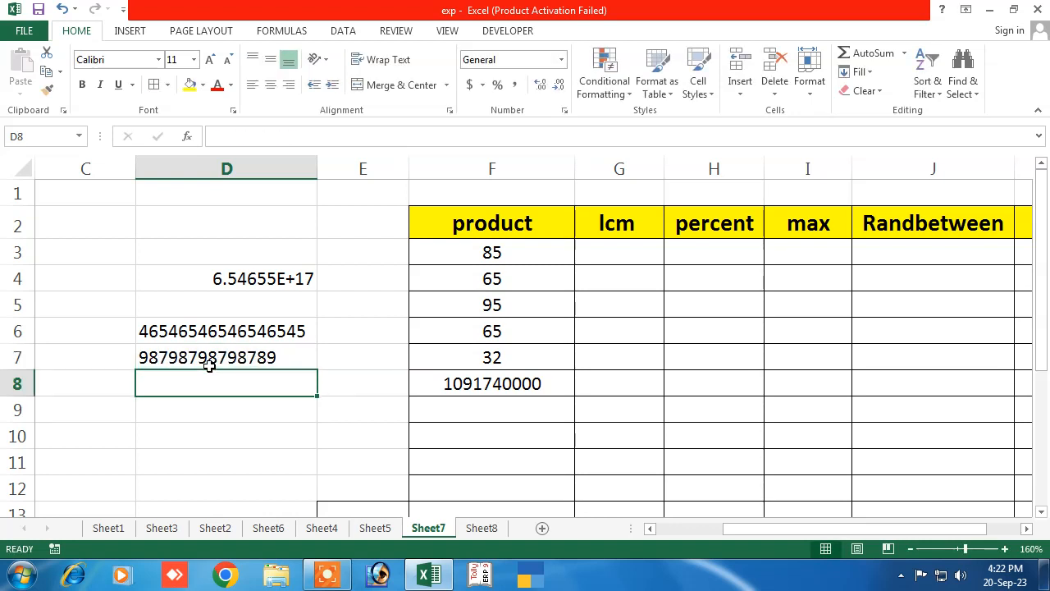
click(205, 405)
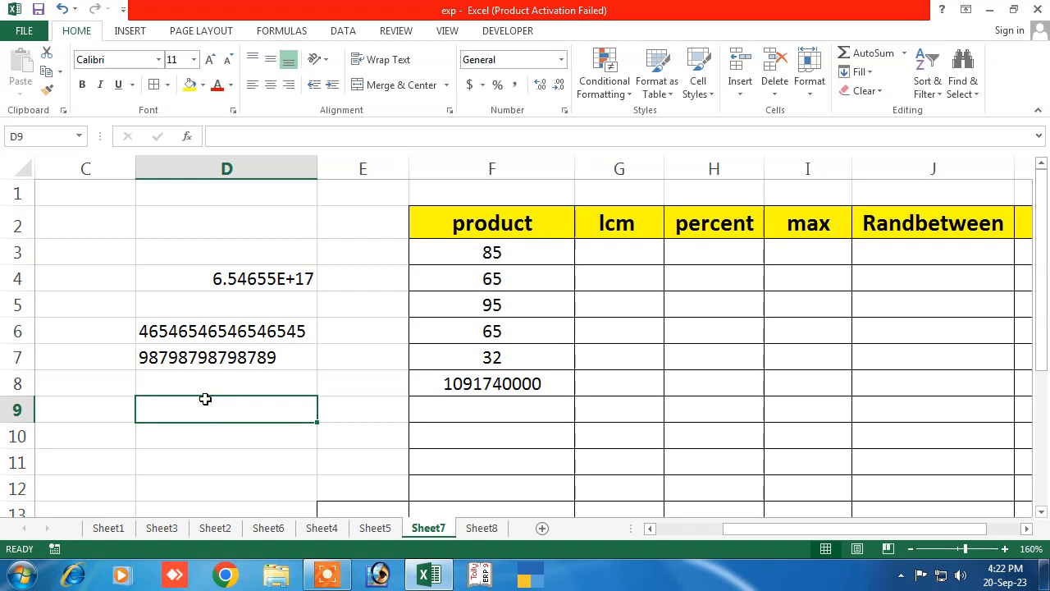
text(4654654798798798)
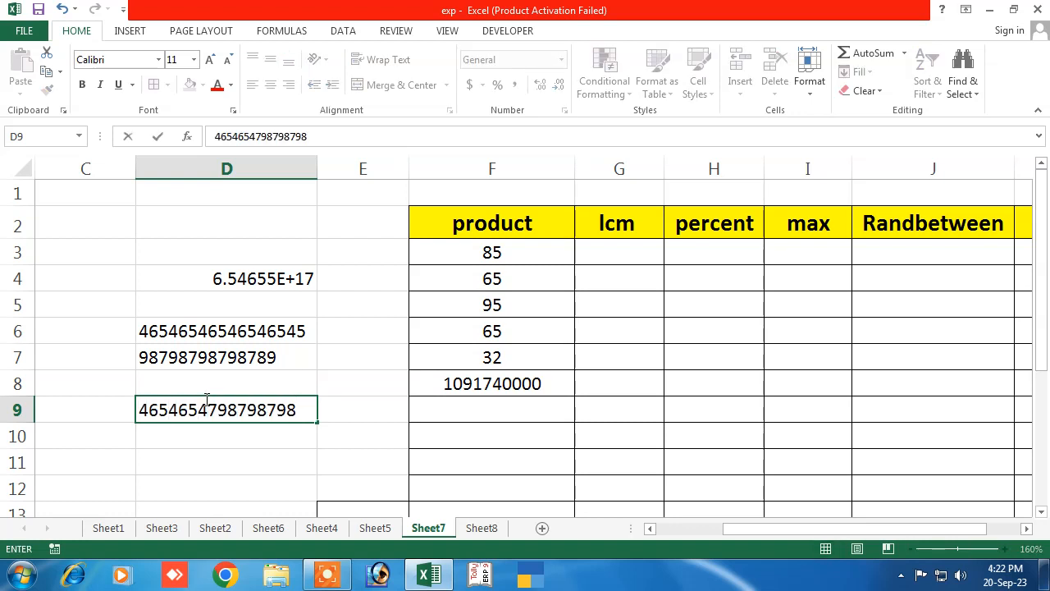
key(Return)
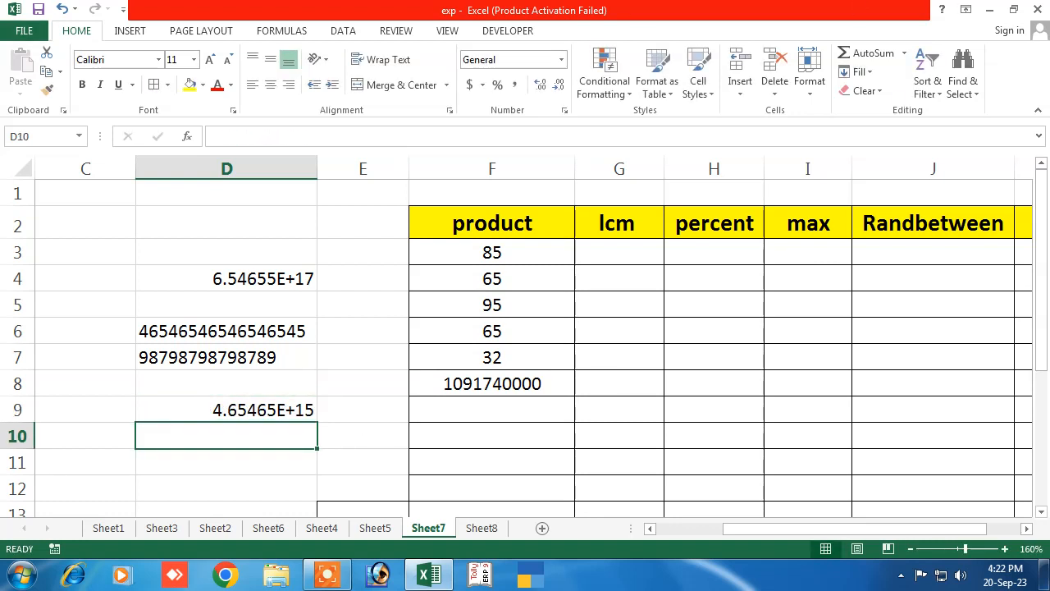
Delete the five numbers and the product result in cells F3:F8 under the product heading
click(1027, 531)
click(1027, 530)
click(1028, 530)
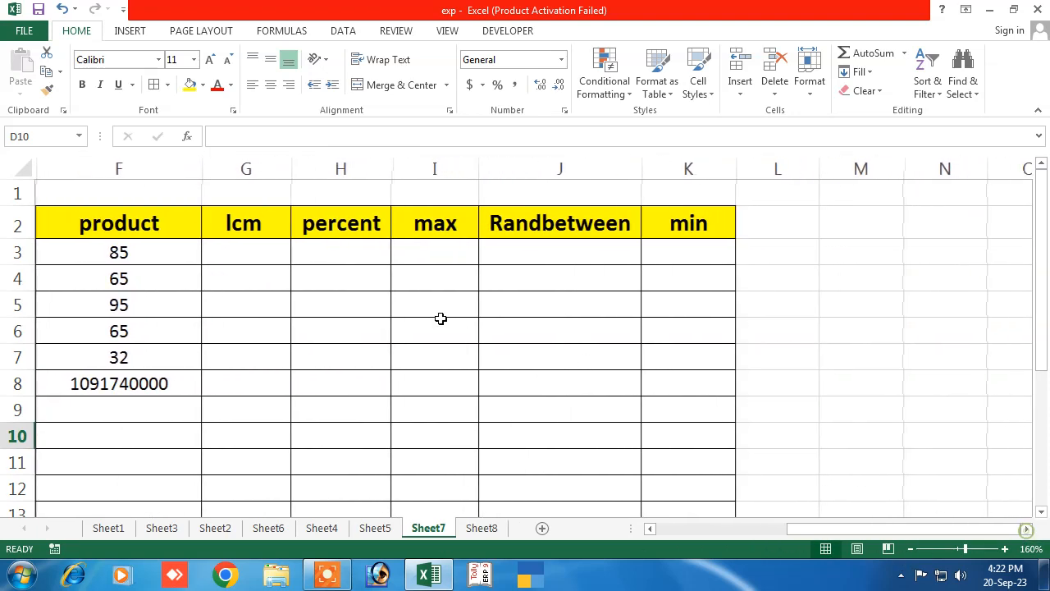
click(223, 255)
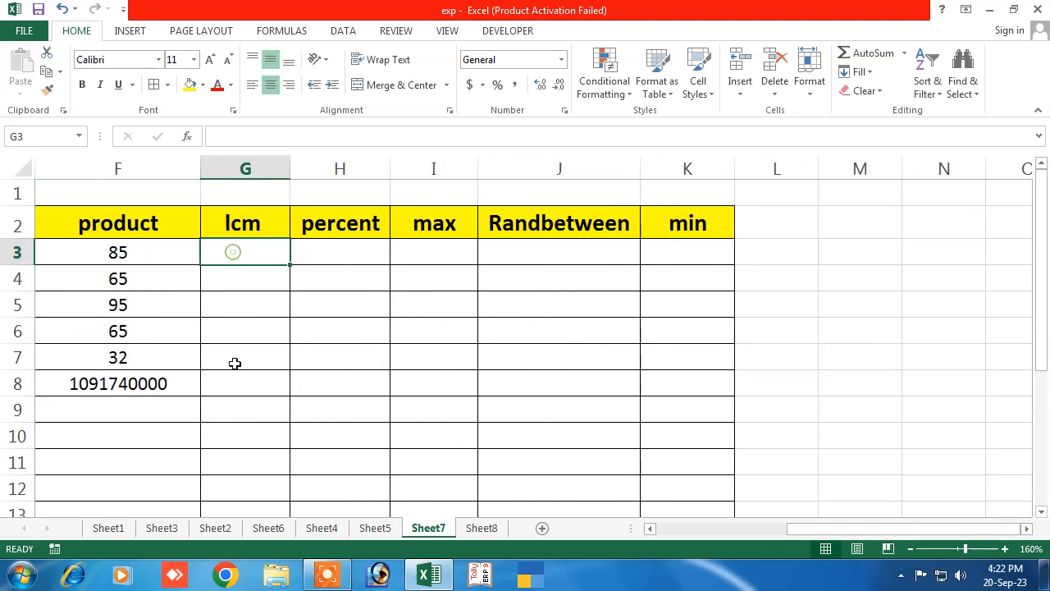
drag(68, 253, 75, 403)
key(Delete)
Enter 56 in cell F4 and 35 in cell F5 under the product heading
click(116, 279)
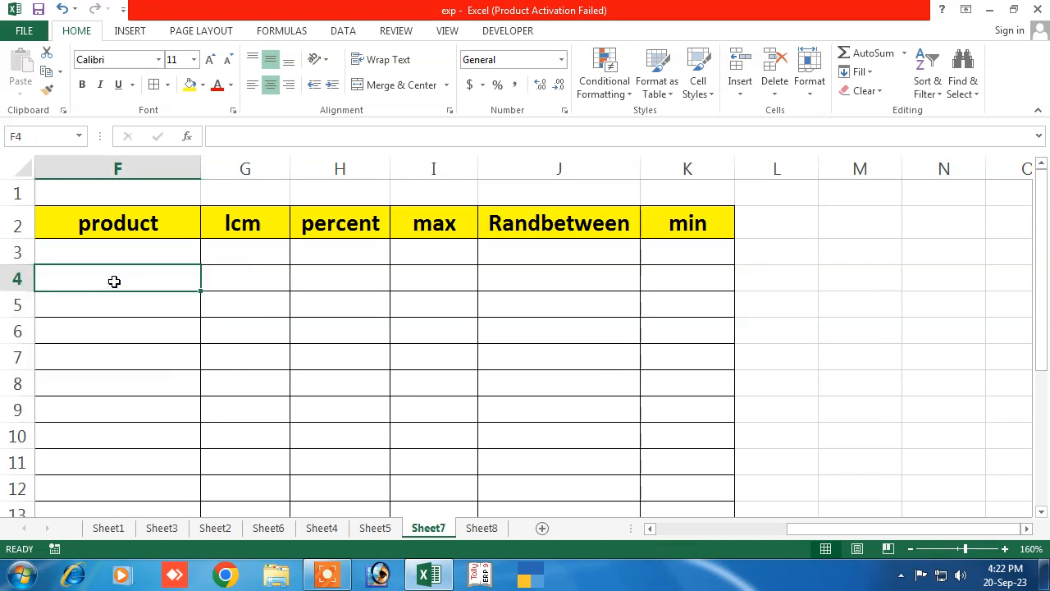
text(56)
key(Return)
text(35)
key(Return)
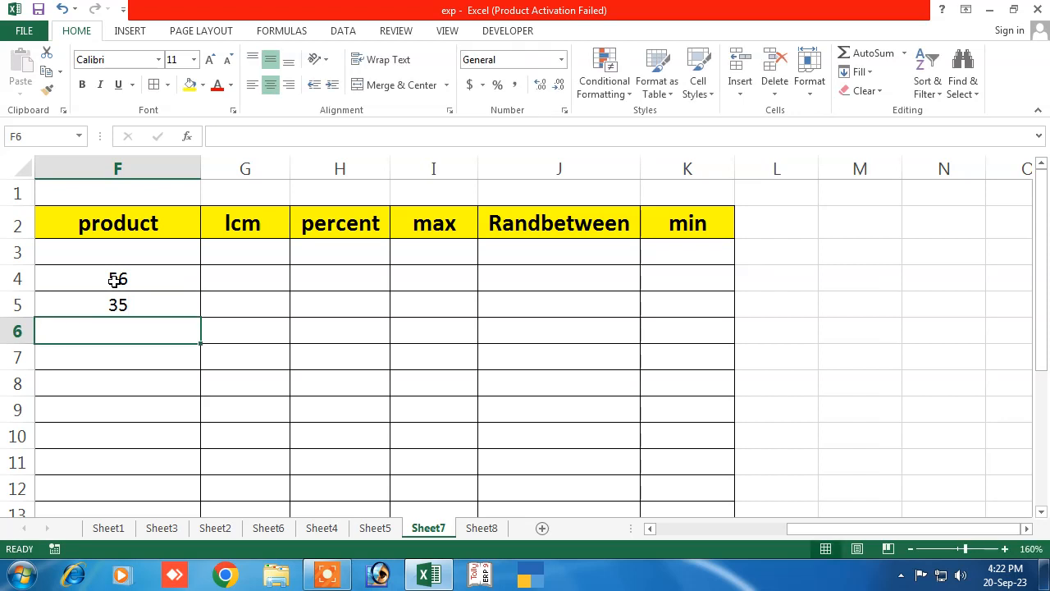
Multiply the two numbers in cell F6 with the formula =F4*F5, and delete that formula again
text(=)
click(116, 279)
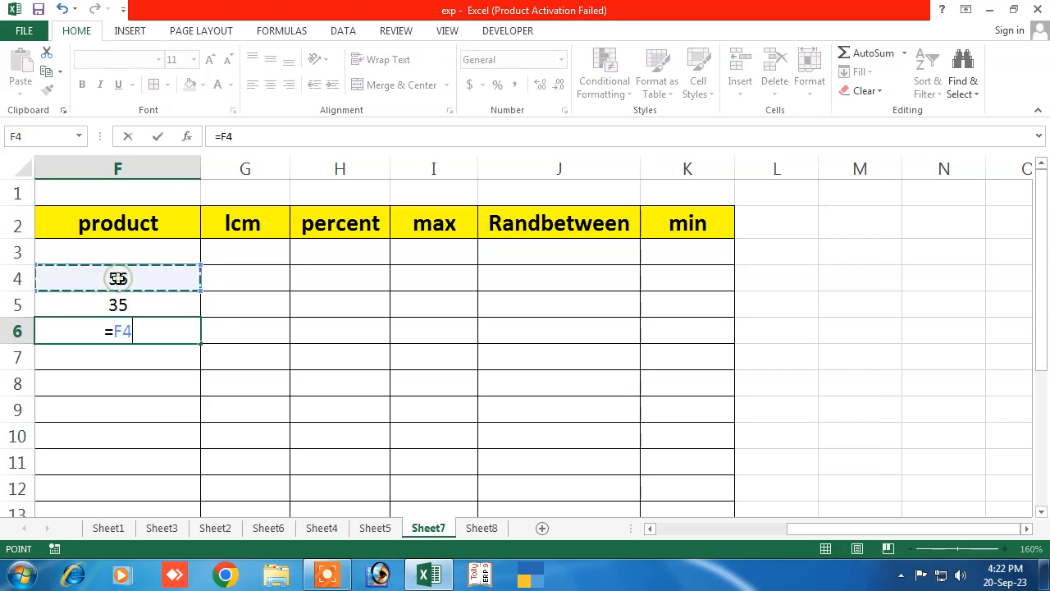
text(*)
click(115, 304)
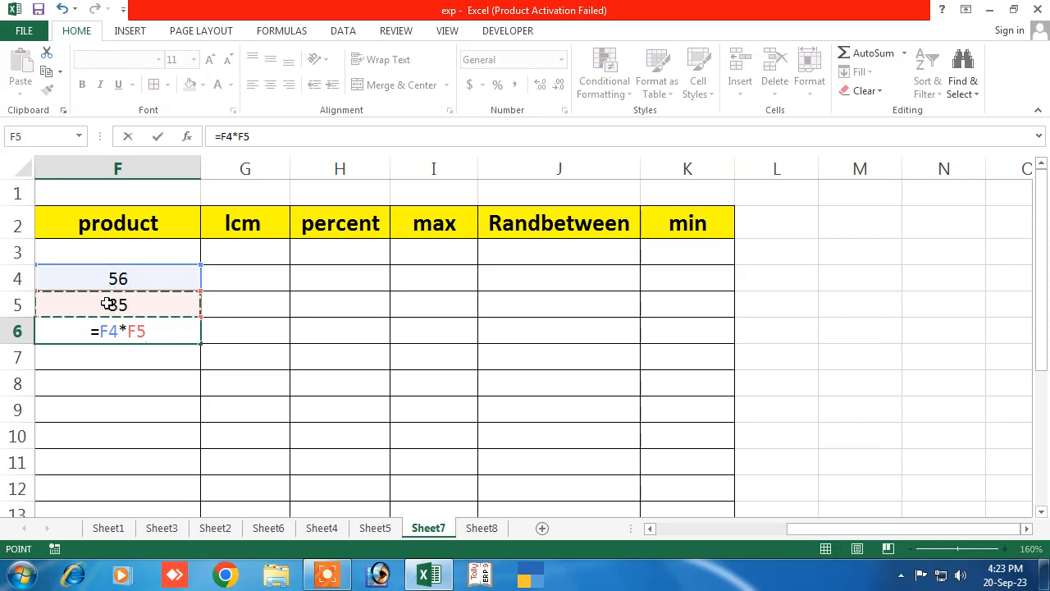
key(Return)
click(125, 331)
key(Delete)
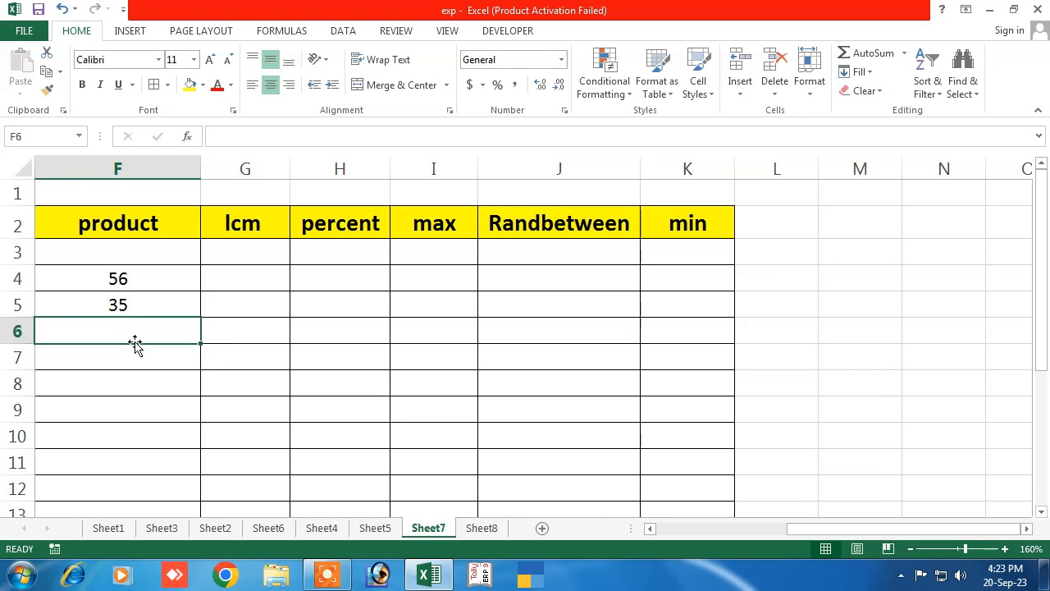
Extend the product column's number list with 85 in cell F6 and 96 in cell F7
text(85)
text(96)
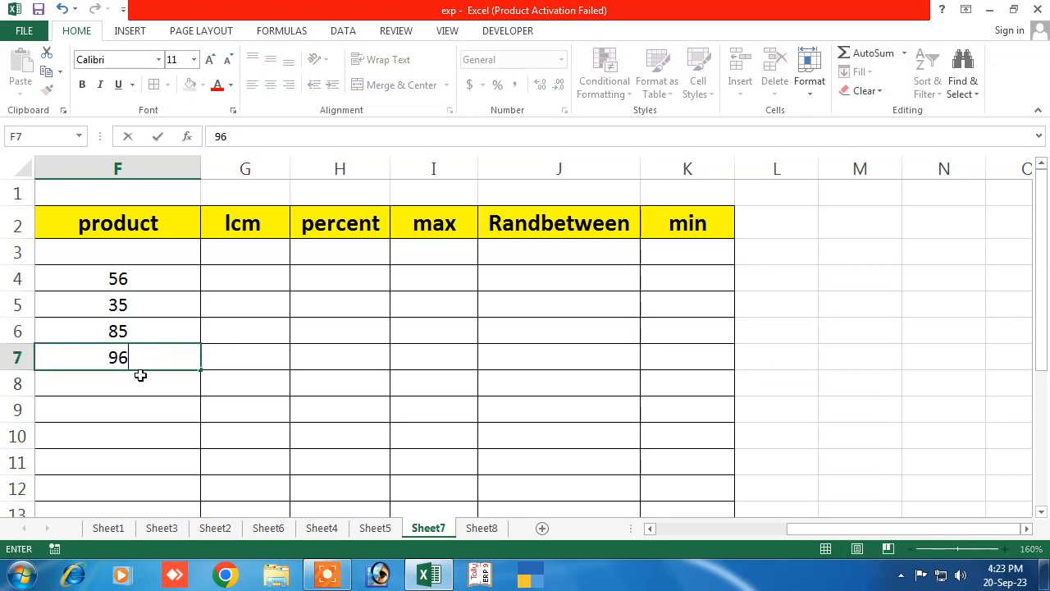
click(124, 401)
Multiply all four numbers in cell F8 with the operator formula =F4*F5*F6*F7
click(120, 386)
text(=)
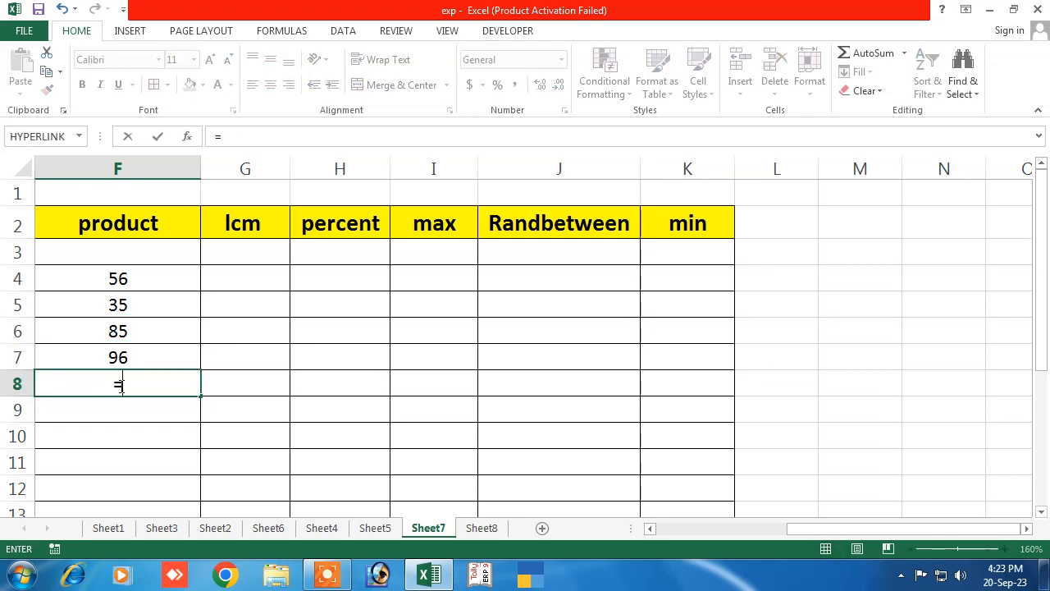
click(108, 281)
text(*)
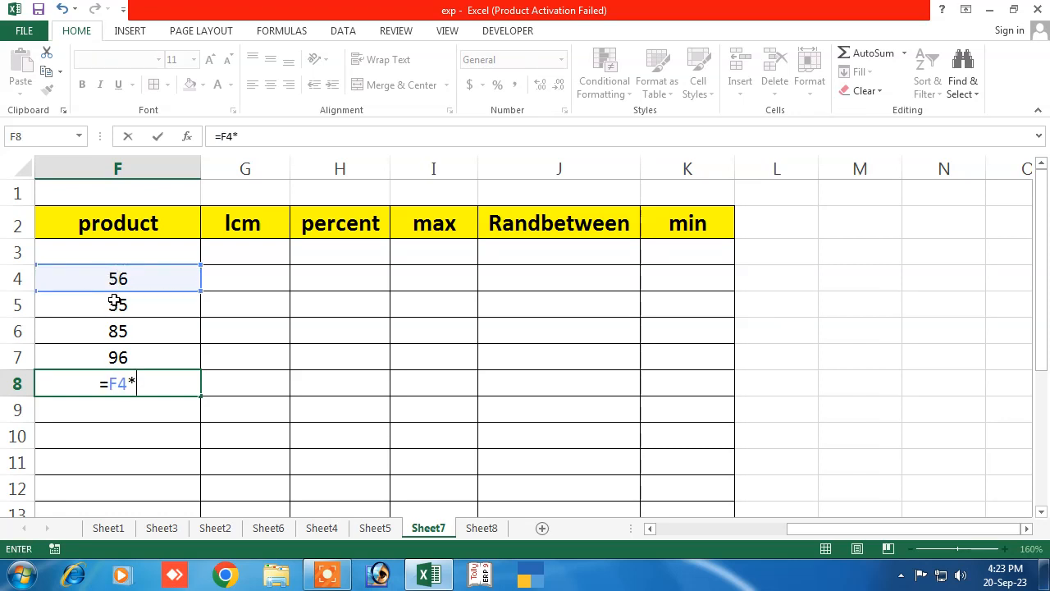
click(115, 303)
text(*)
click(118, 331)
text(*)
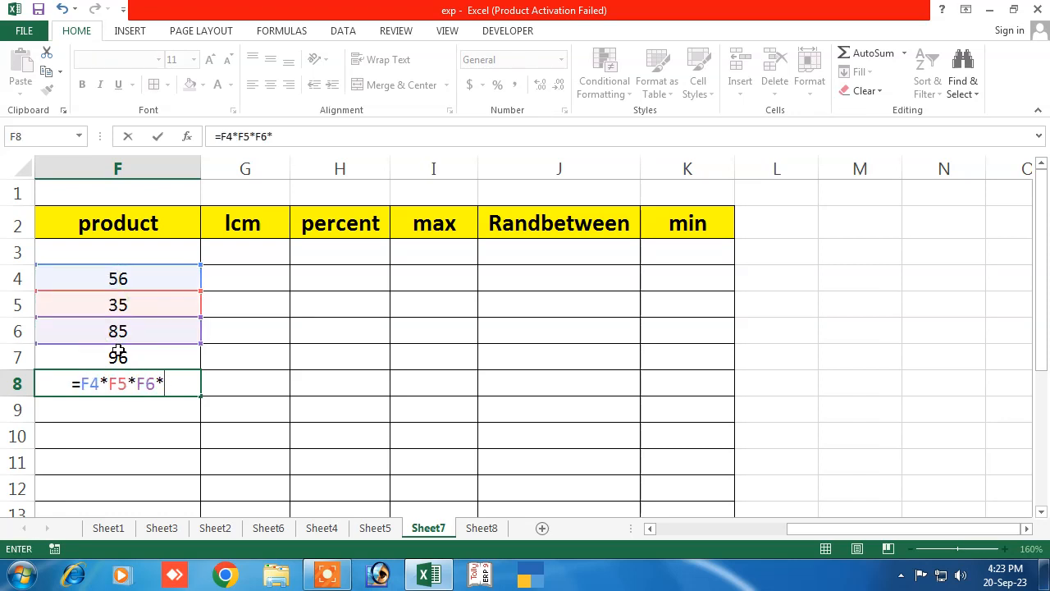
click(118, 353)
text(*)
key(BackSpace)
key(Return)
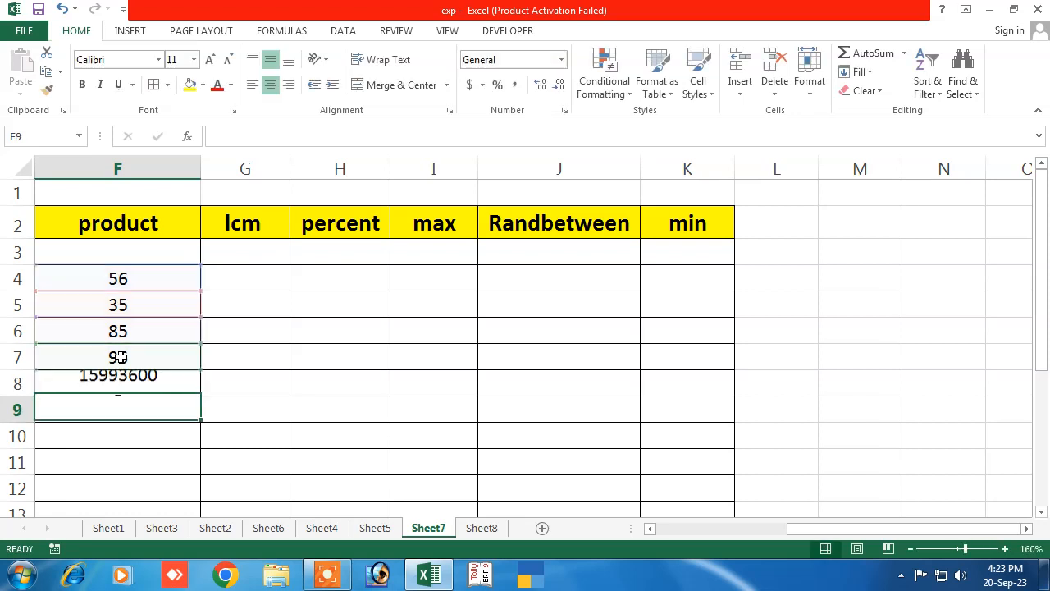
click(126, 382)
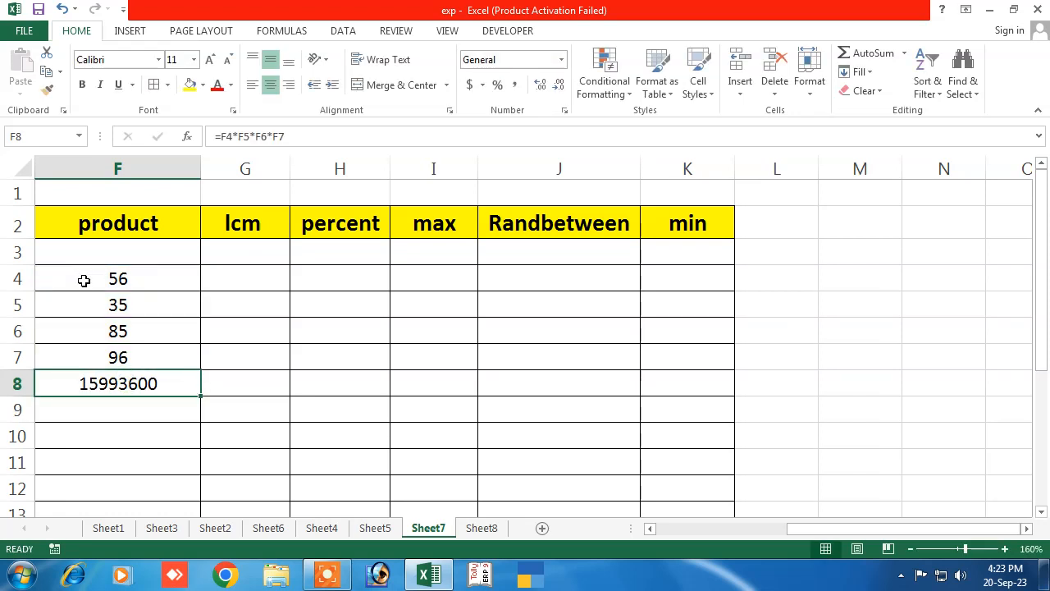
Delete the numbers and result in the product column, and clear all contents and formatting from F2:F10
drag(83, 280, 108, 393)
key(Delete)
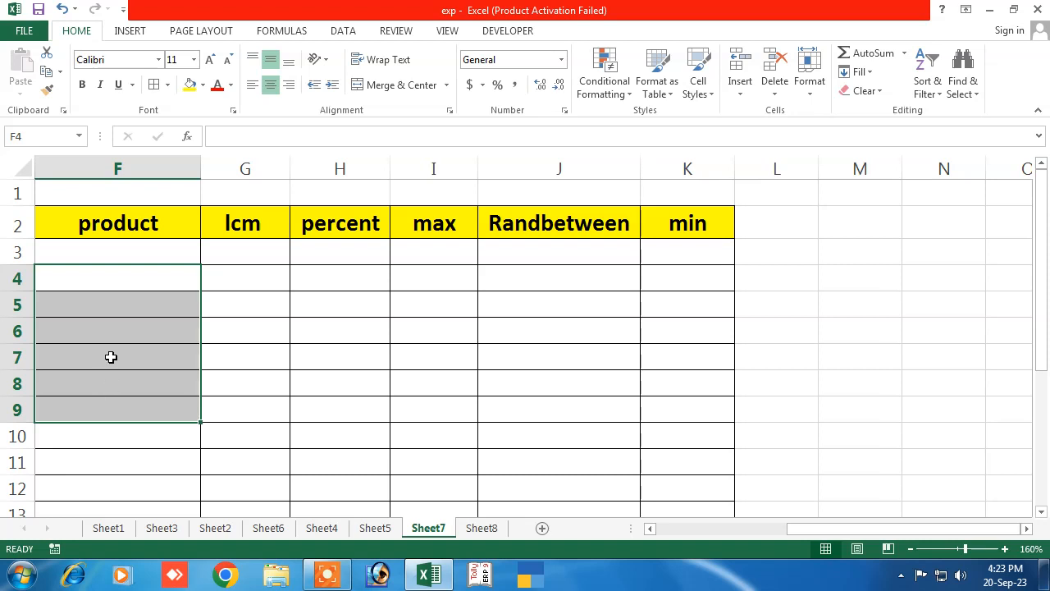
drag(120, 225, 122, 435)
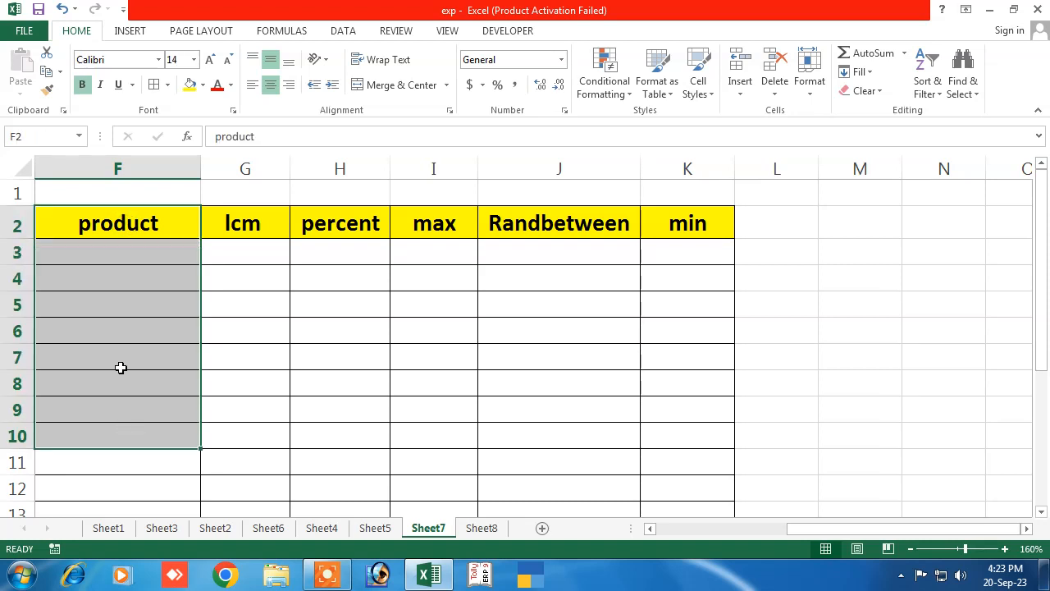
click(864, 90)
click(878, 110)
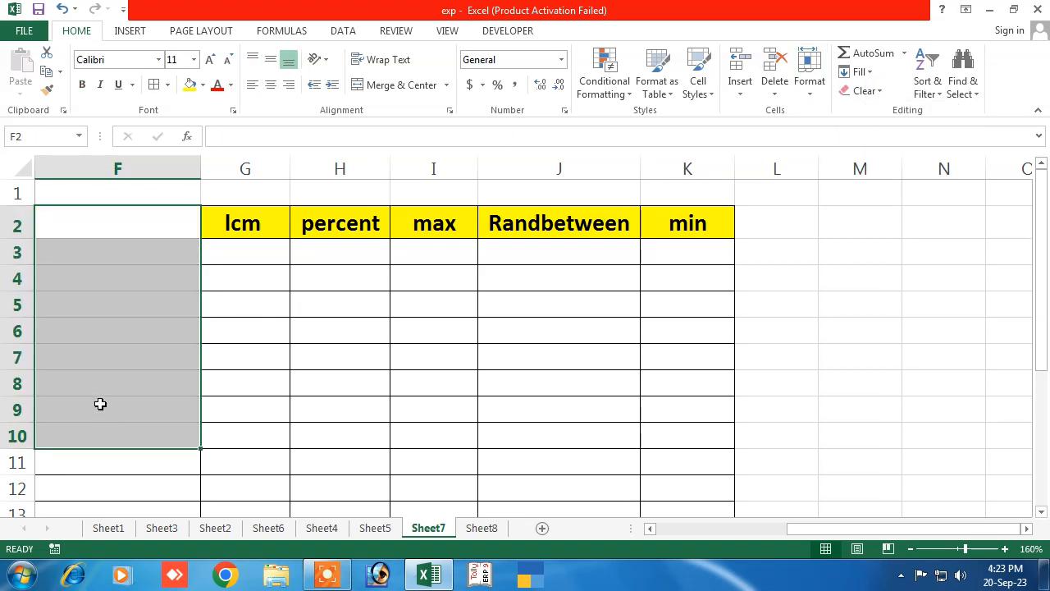
Enter 52, 63 and 56 in cells G3:G5 under the lcm heading, and change G4 to 62
click(258, 246)
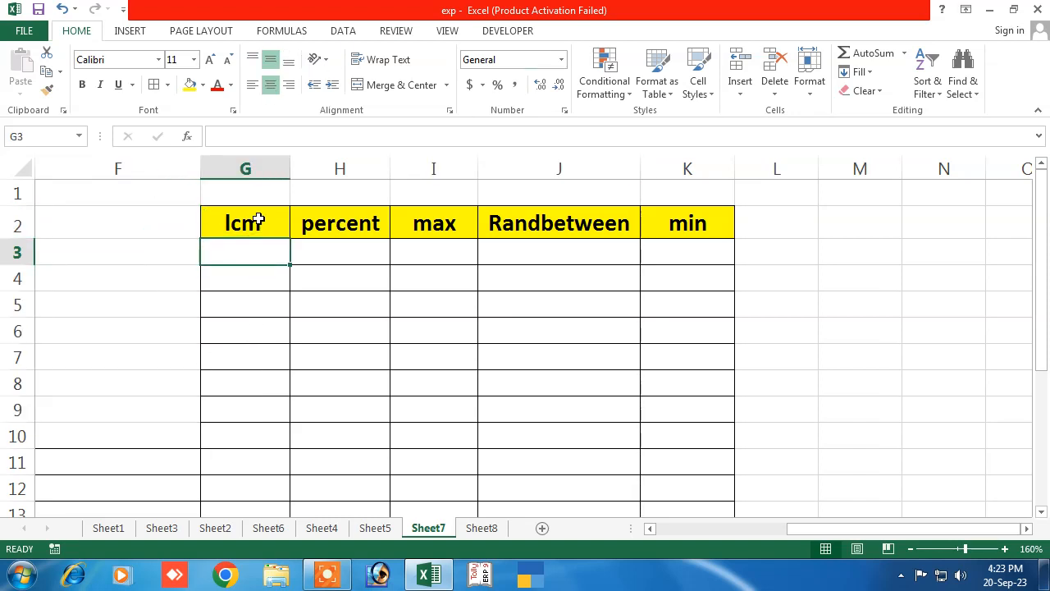
text(52)
key(Return)
text(63)
key(Return)
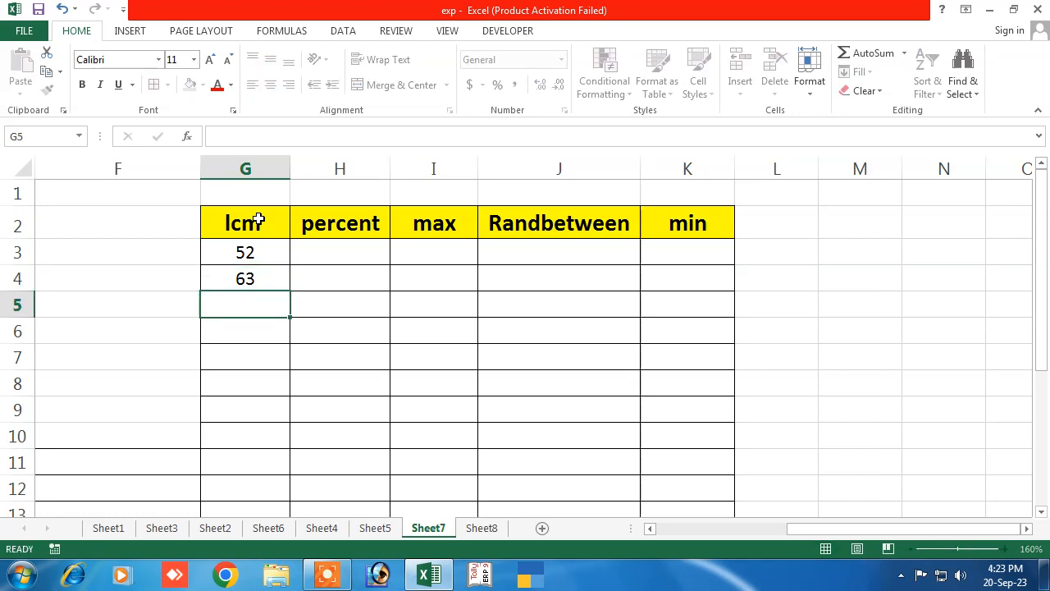
text(56)
key(Return)
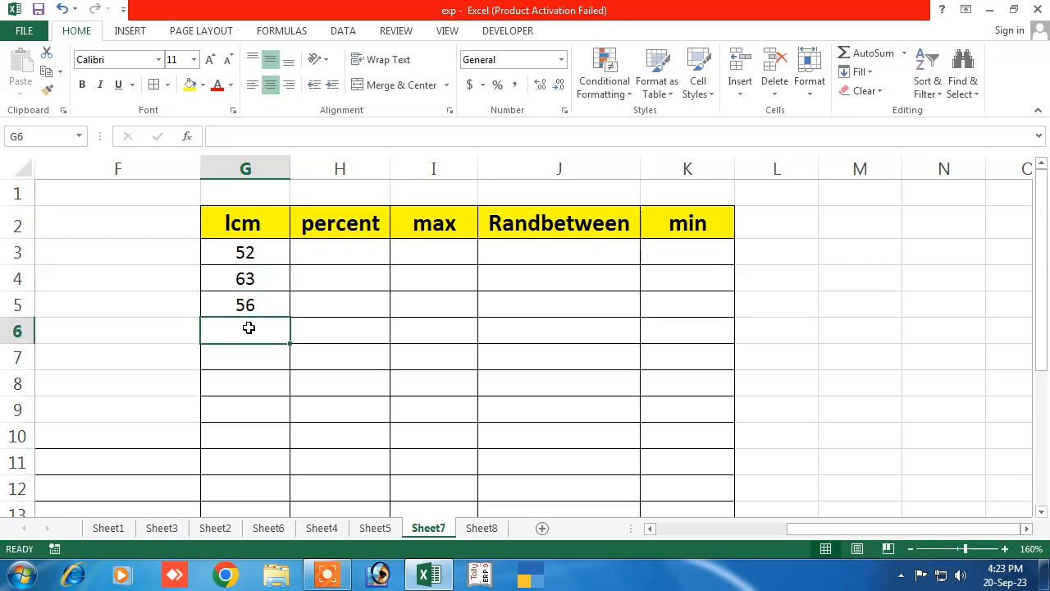
click(236, 278)
text(62)
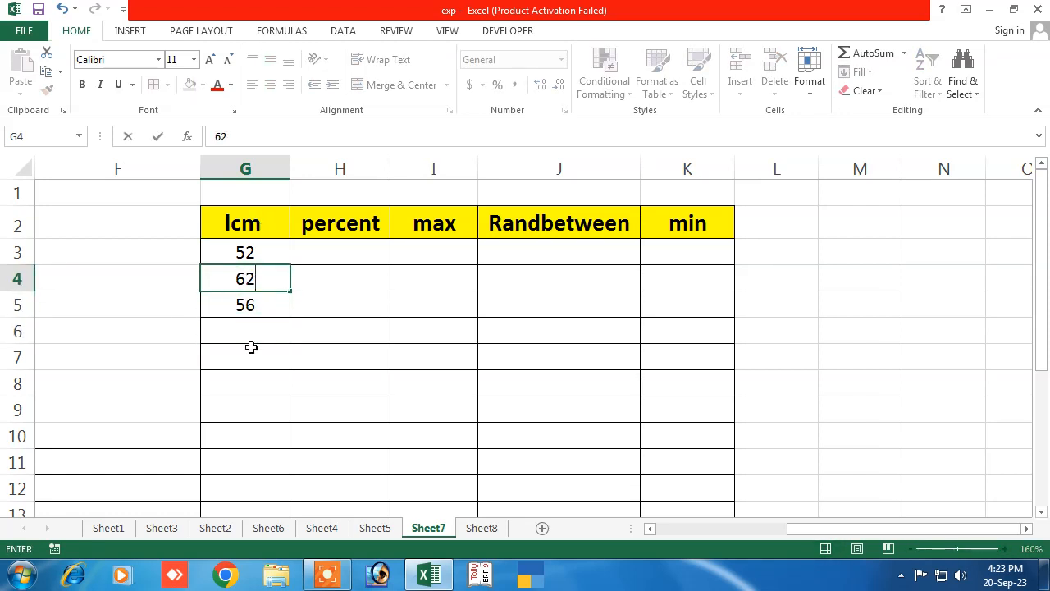
Calculate the least common multiple of G3:G5 in cell G7 with the LCM function
click(221, 386)
click(237, 356)
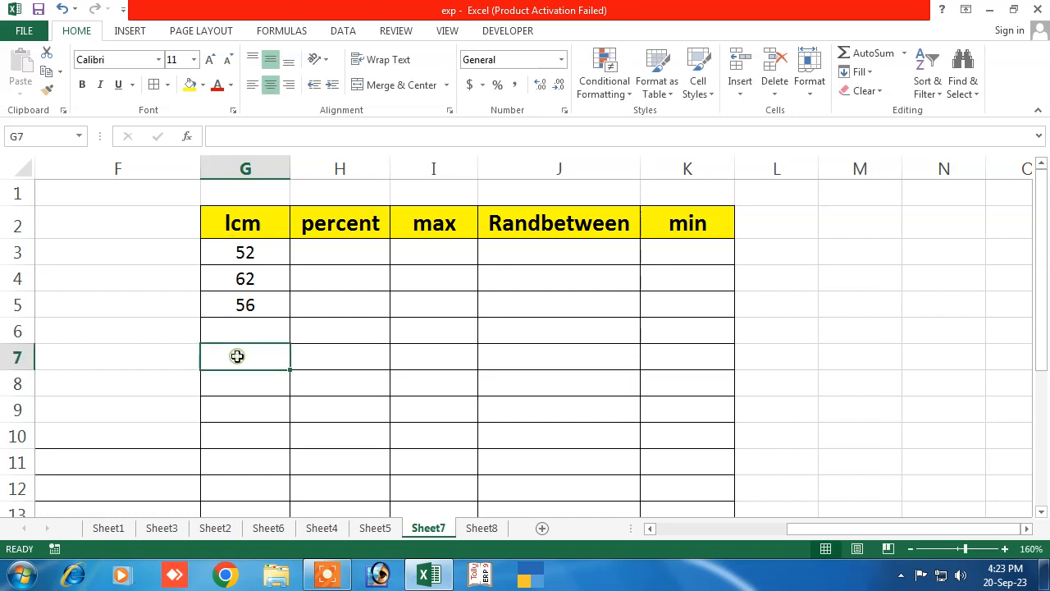
text(=)
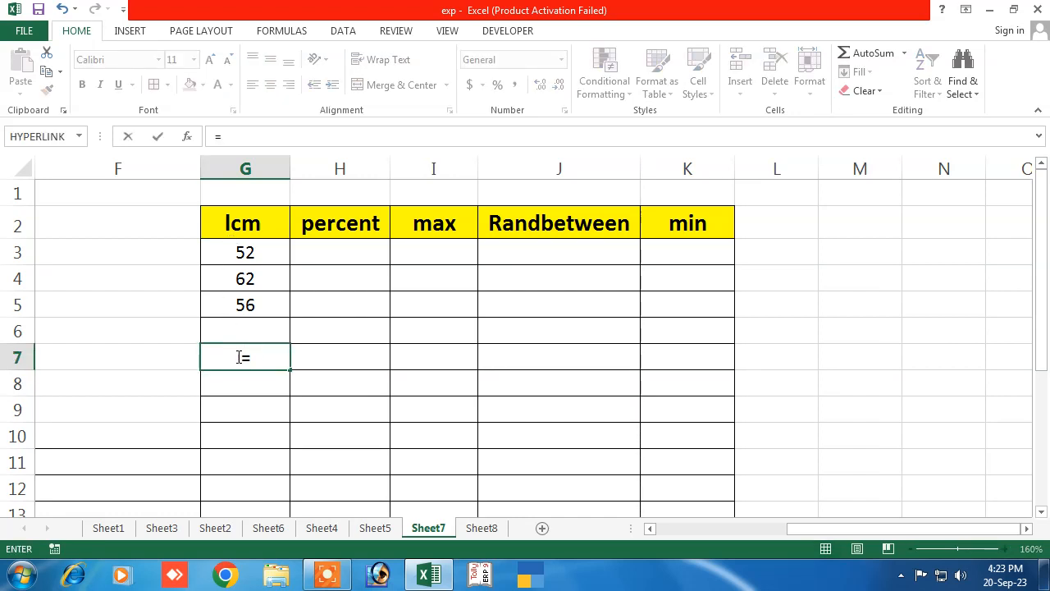
text(lcm()
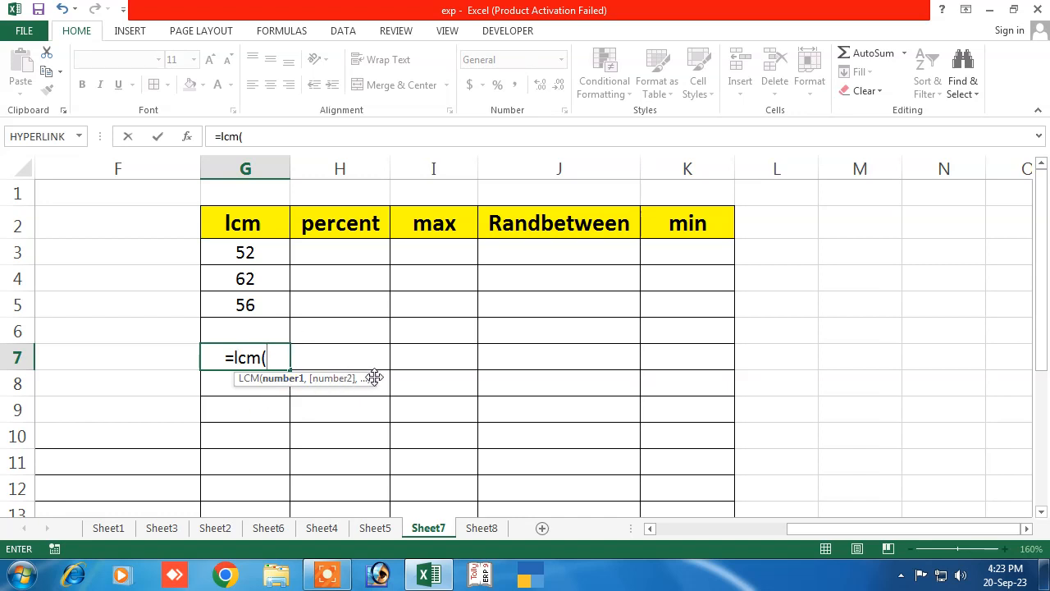
drag(245, 250, 248, 299)
key(Return)
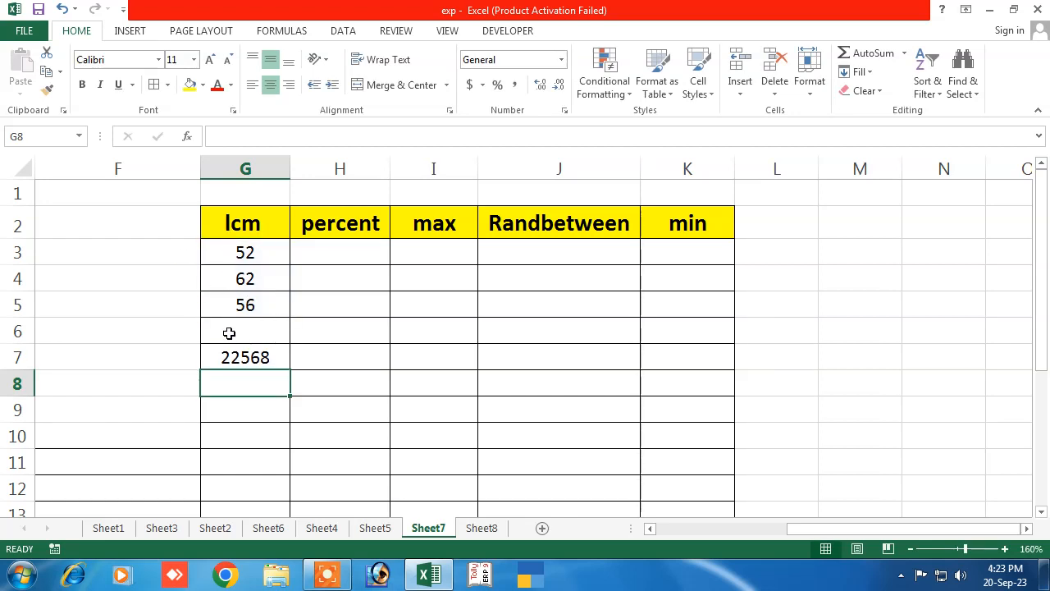
Replace the numbers in cells G3, G4 and G5 with 10, 20 and 30
click(246, 253)
text(10)
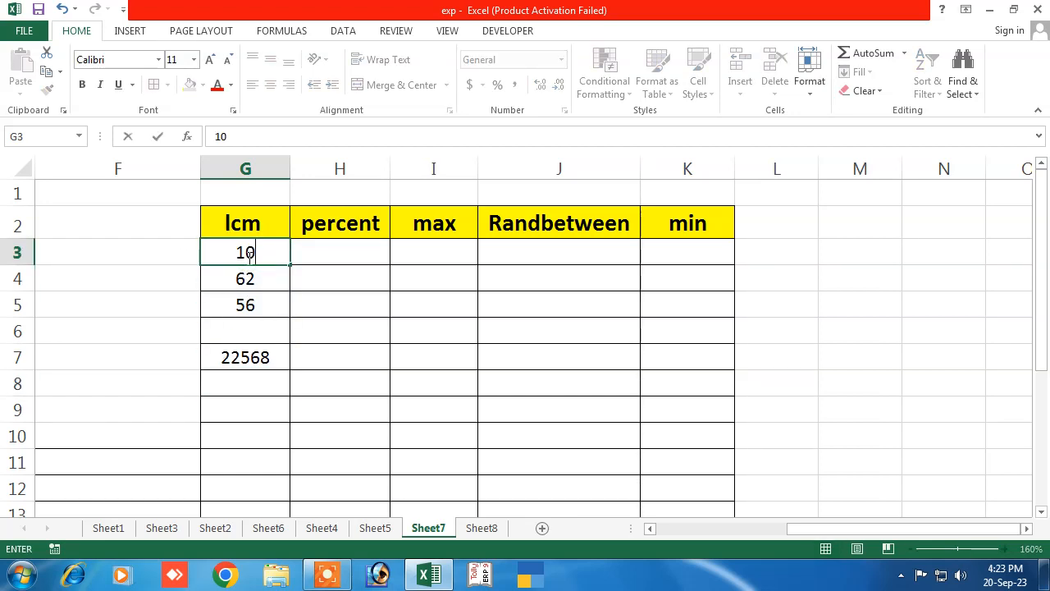
key(Return)
text(20)
key(Return)
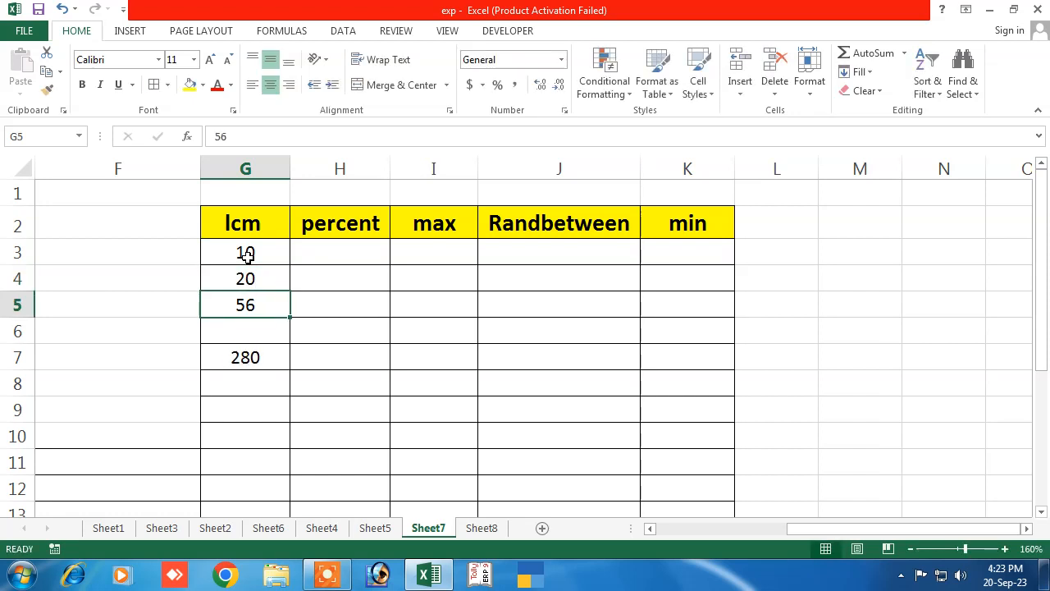
text(30)
key(Return)
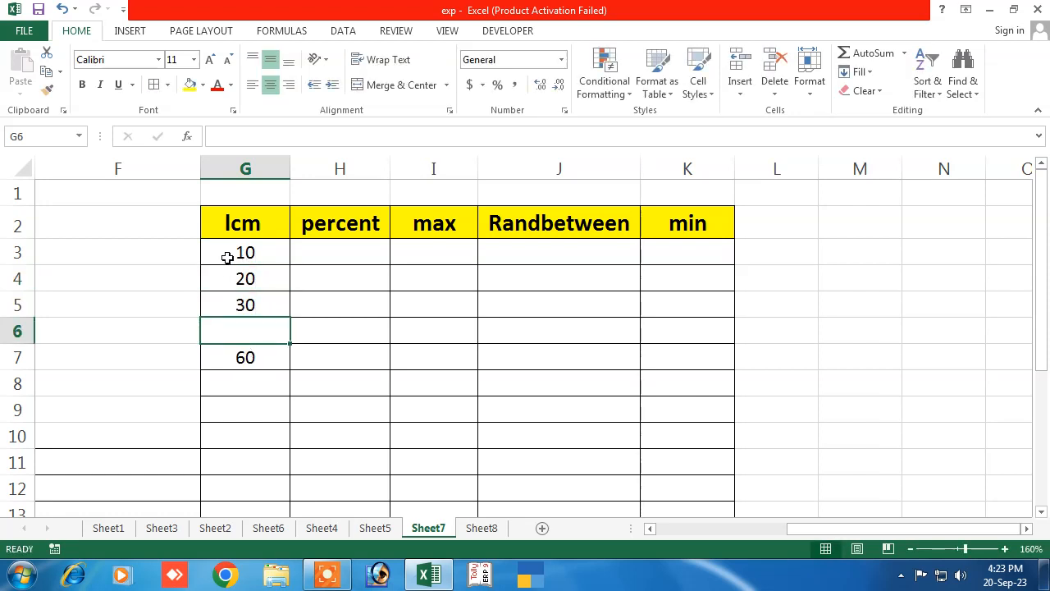
click(246, 356)
Clear the contents of G3:G8 and enter the formula =lcm(10,20,30,40) in cell G7
drag(238, 251, 236, 379)
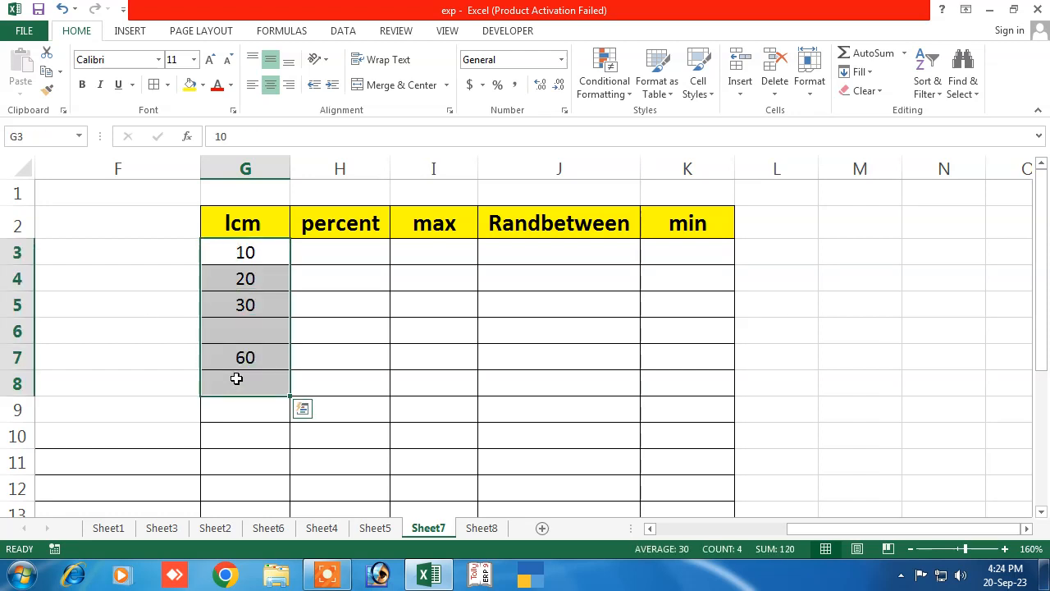
key(Delete)
click(236, 358)
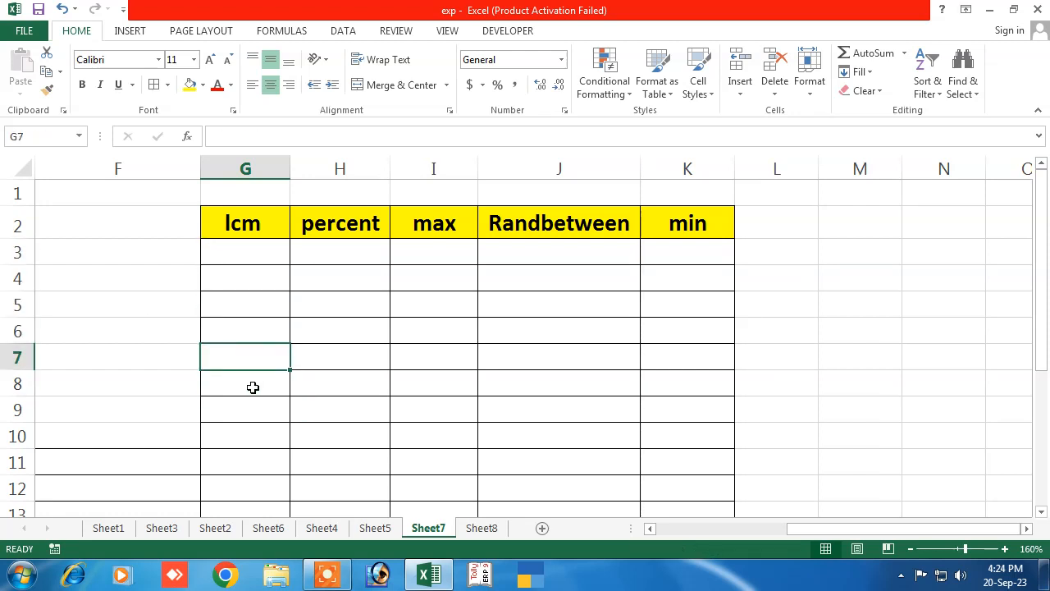
text(=lcm)
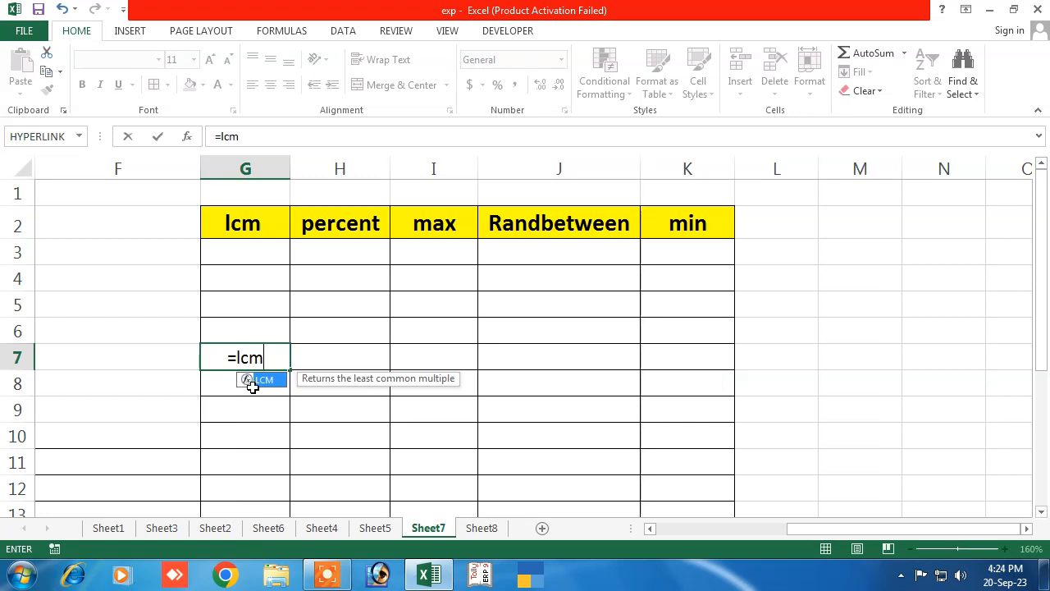
text((1)
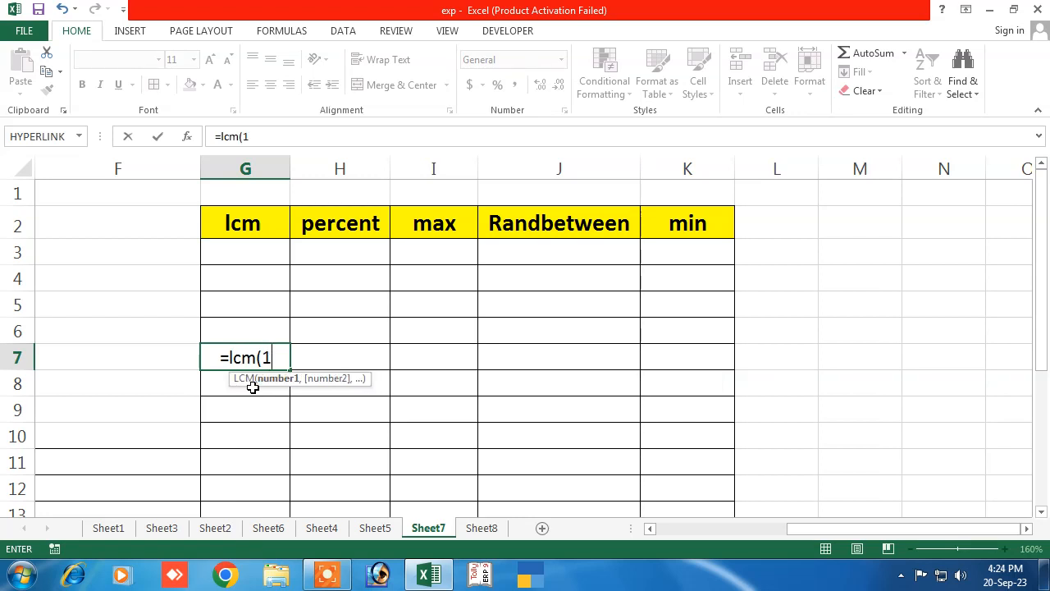
text(0,20,)
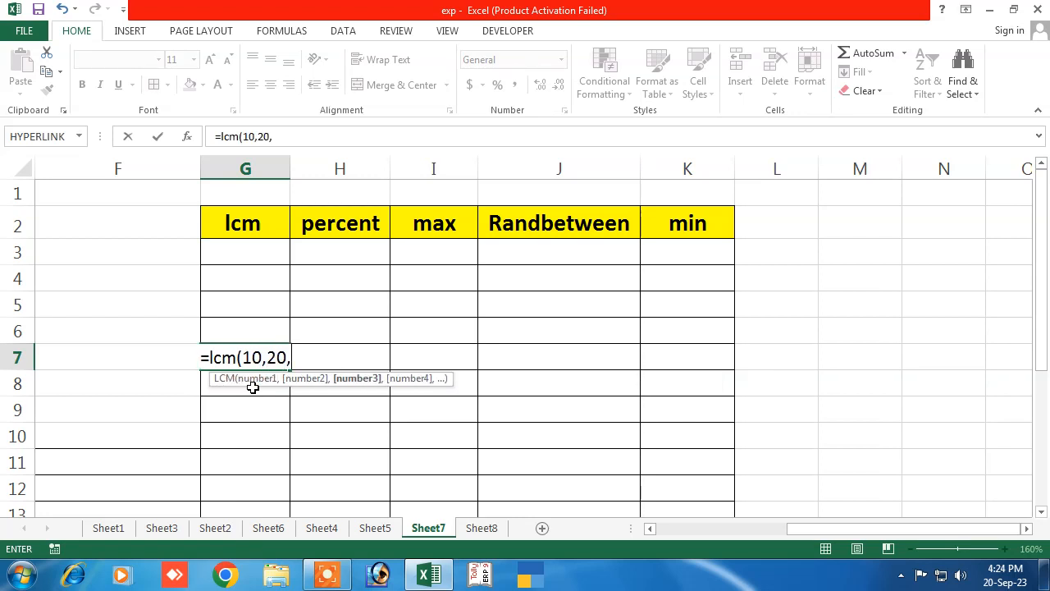
text(30,40))
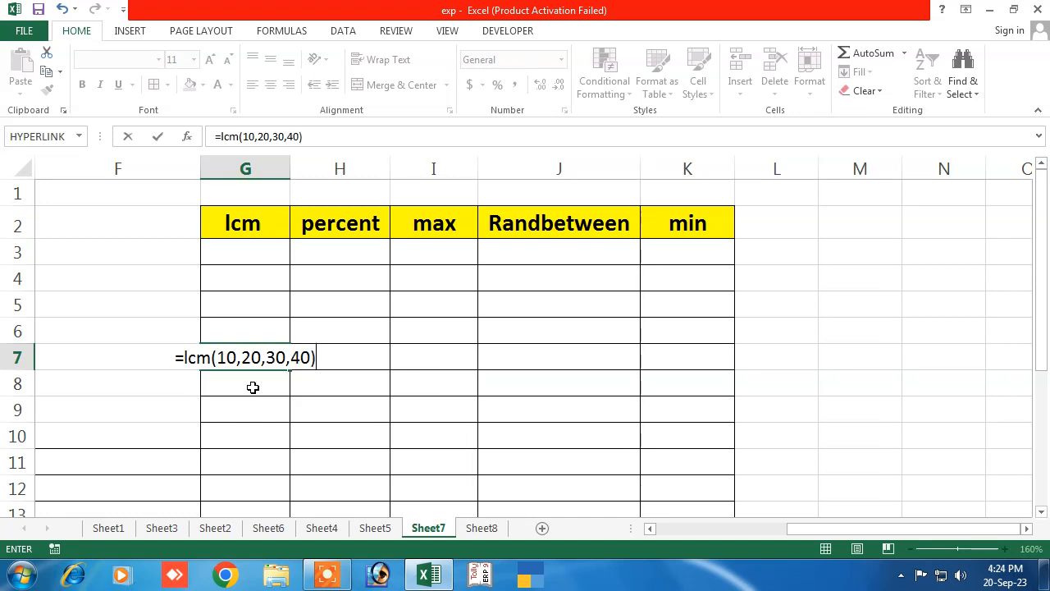
key(Return)
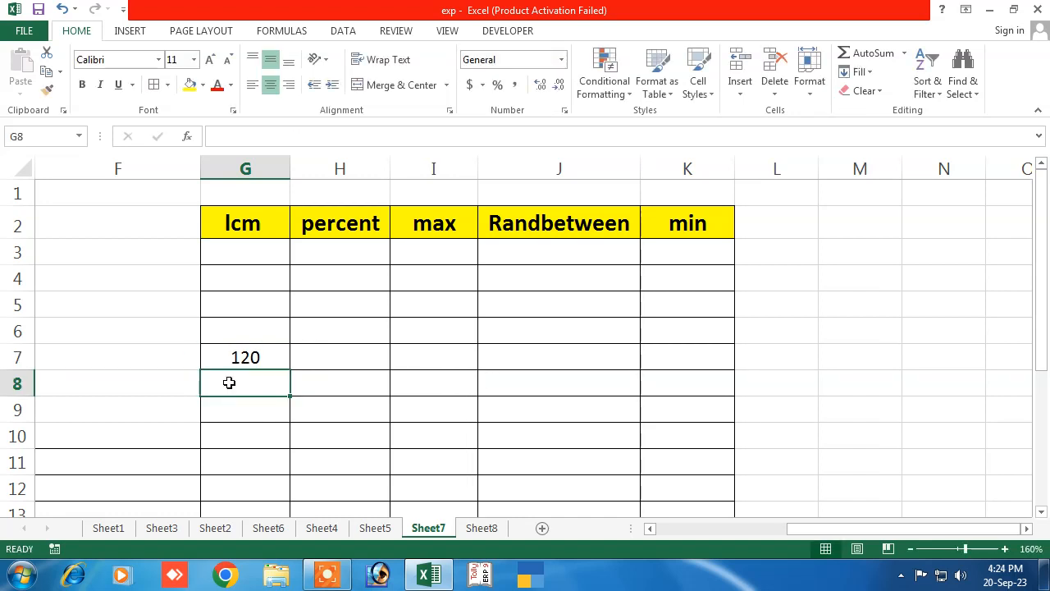
click(238, 363)
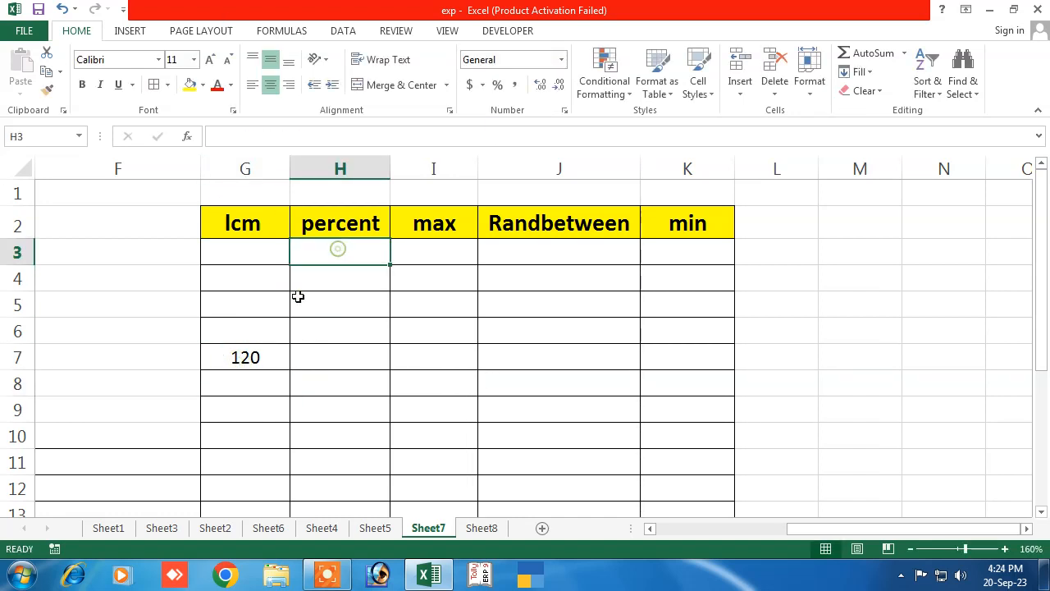
Clear all contents and formatting from the lcm column, cells G2:G12
drag(258, 211, 273, 492)
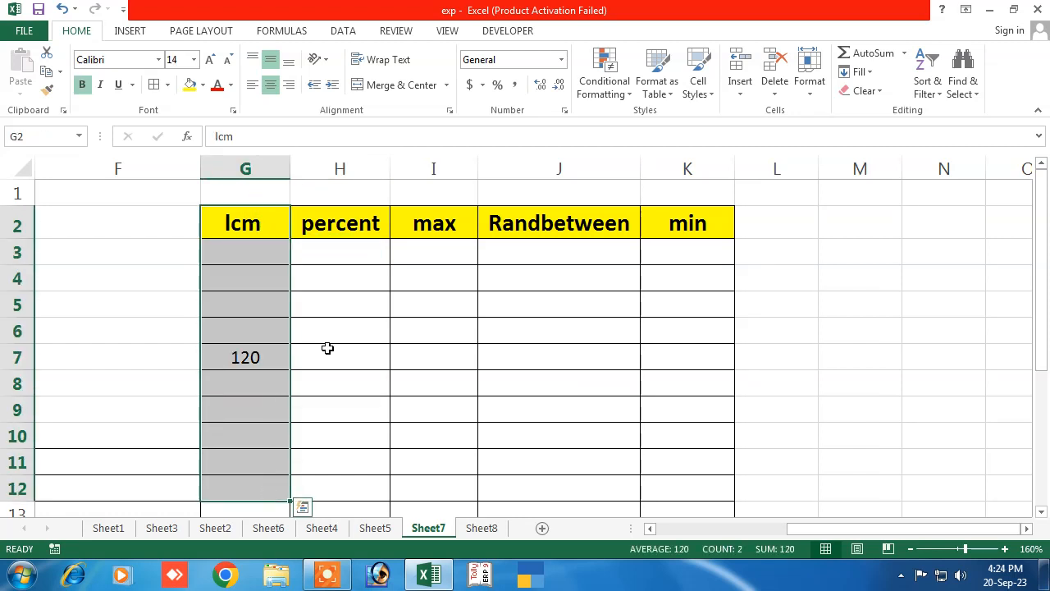
click(866, 90)
click(890, 110)
Calculate 5% of 500 in cell H3 under the percent heading with the formula =500*5%
drag(324, 253, 324, 259)
click(324, 259)
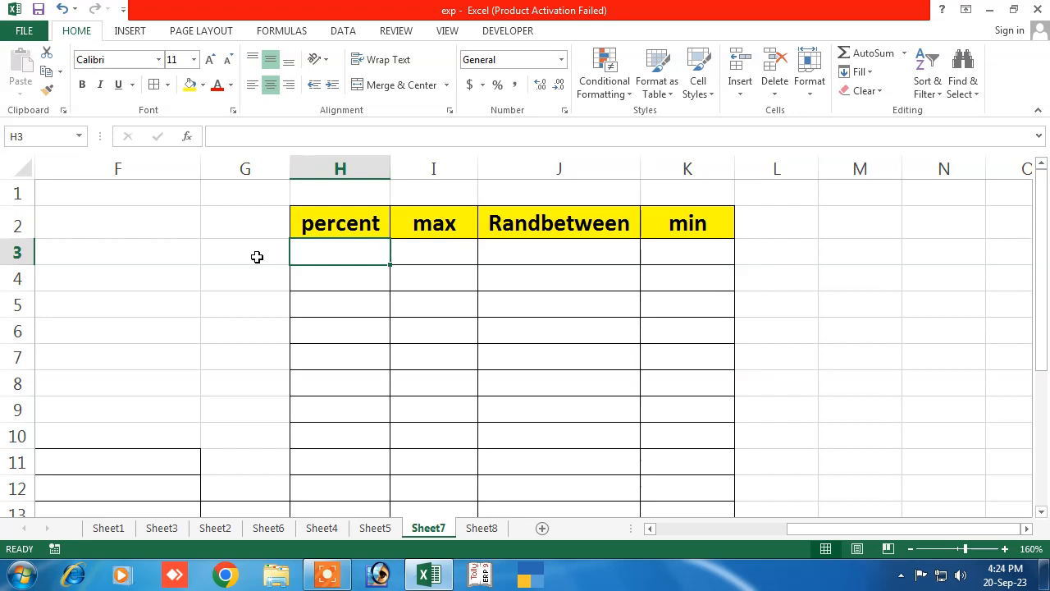
text(=)
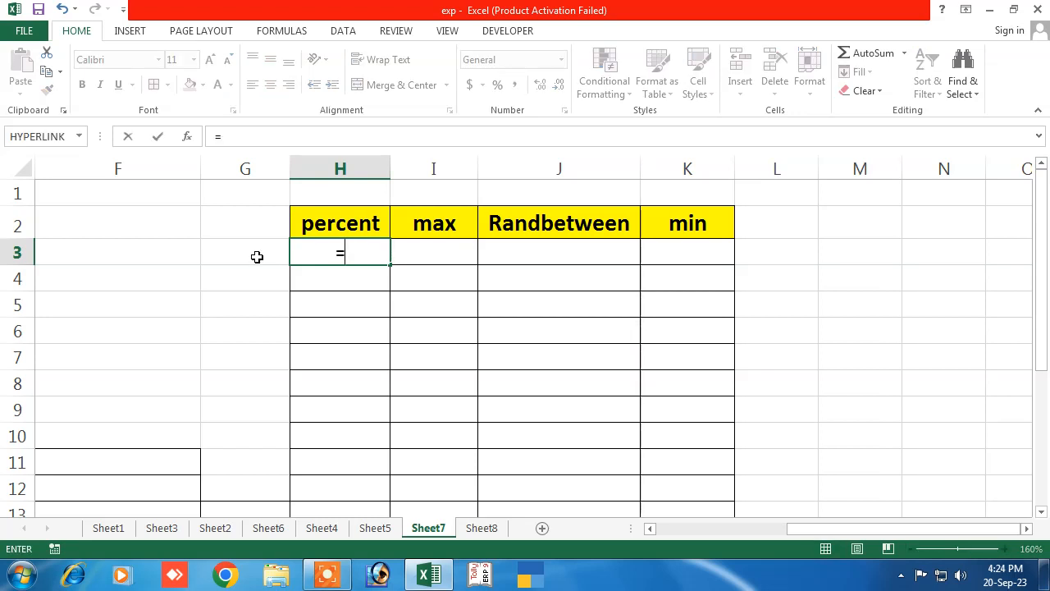
text(500)
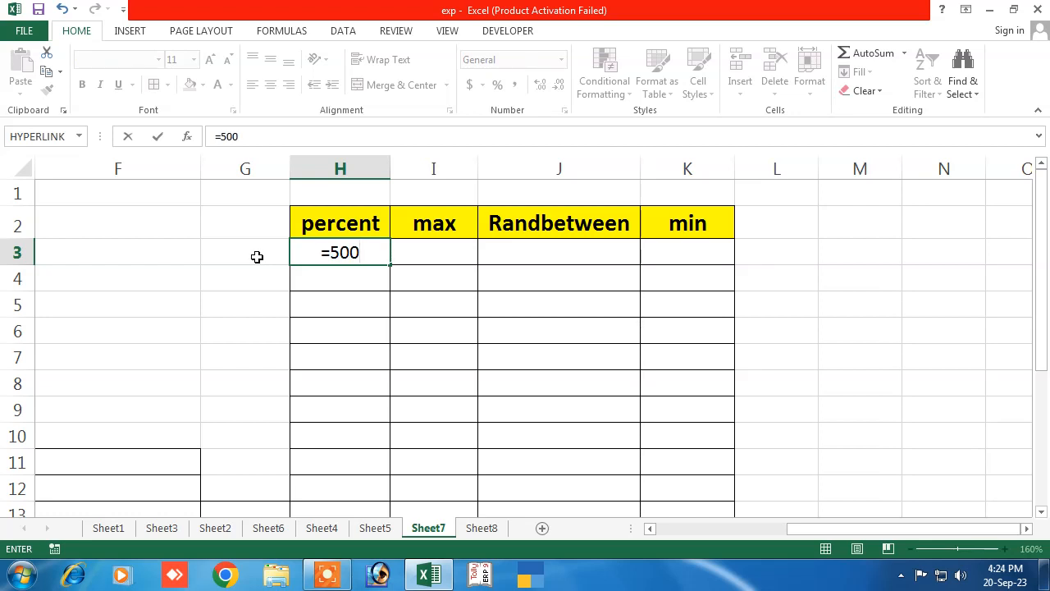
text(*5%)
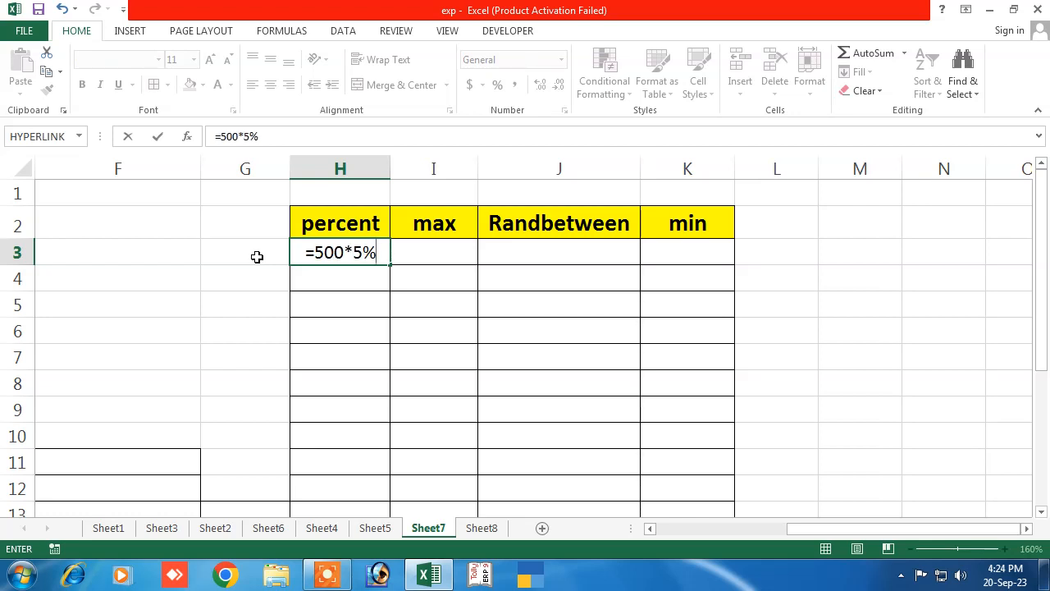
key(Return)
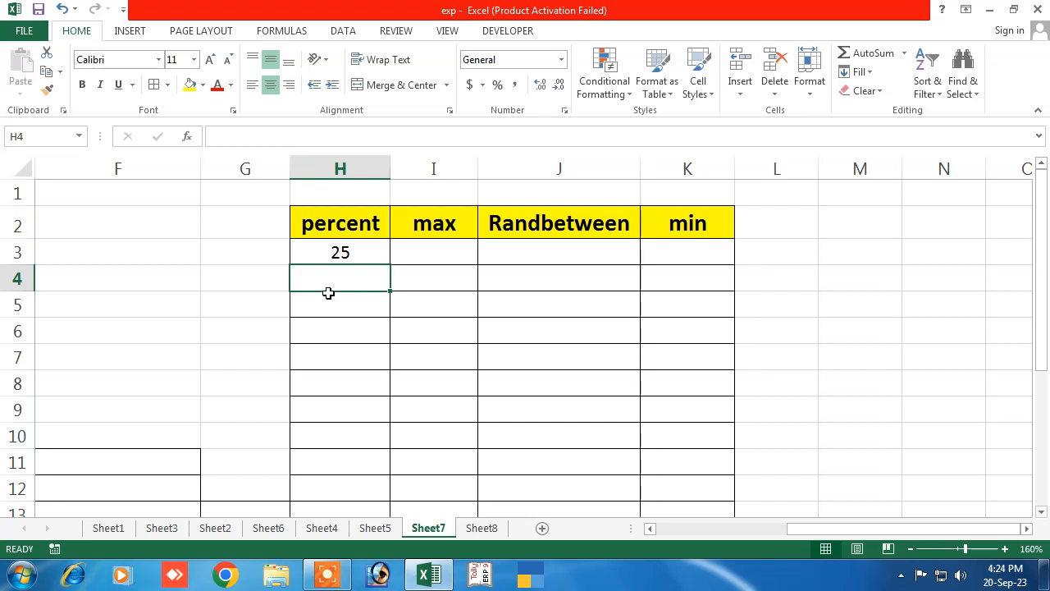
Enter 500 in cell H4 and calculate 5% of it in cell H6 with the formula =H4*5%
text(500)
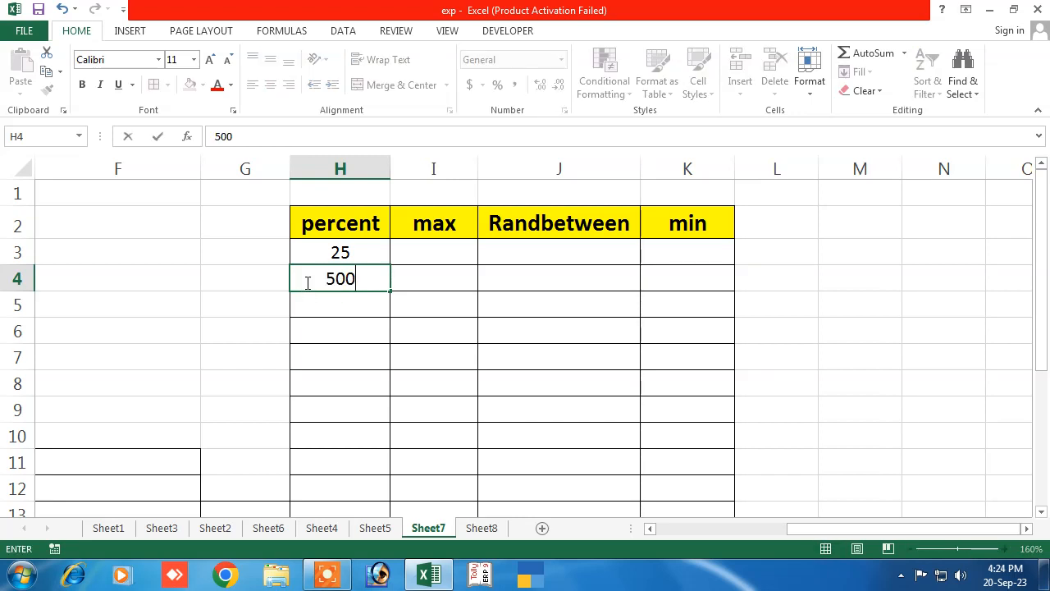
key(Return)
key(Return)
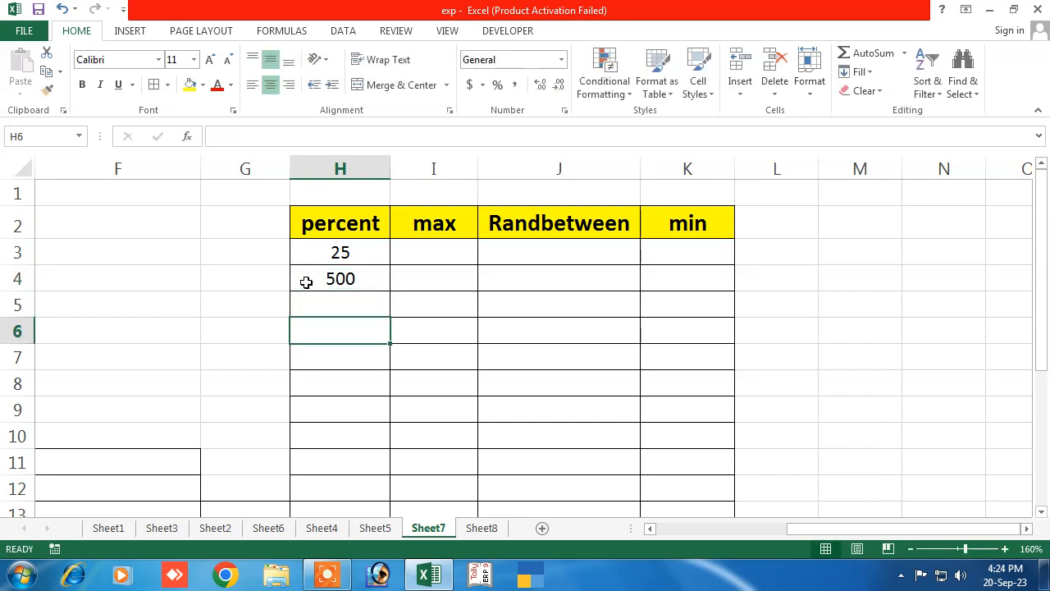
text(=)
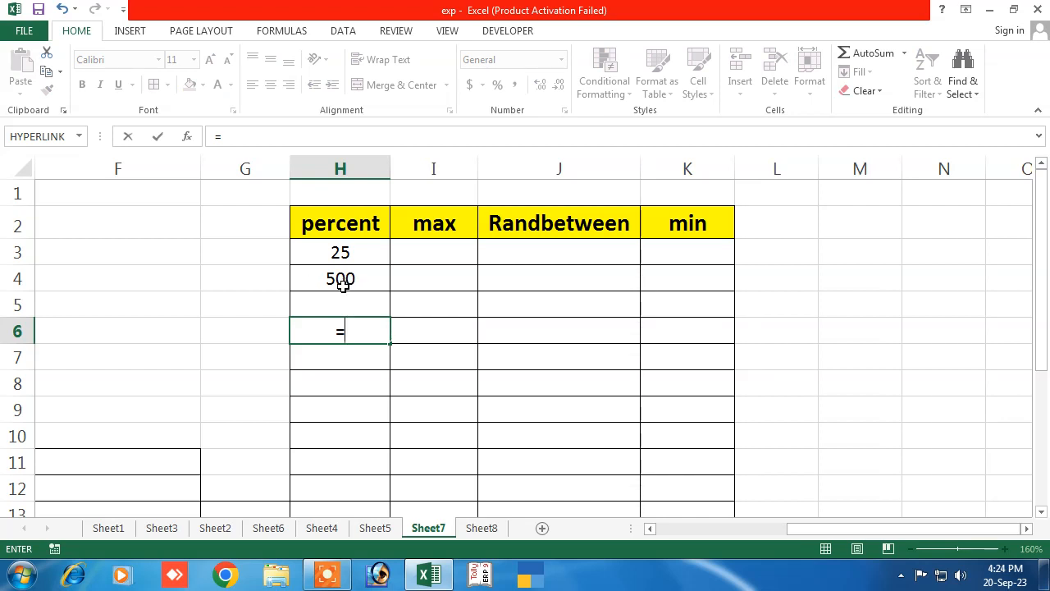
click(344, 282)
text(*)
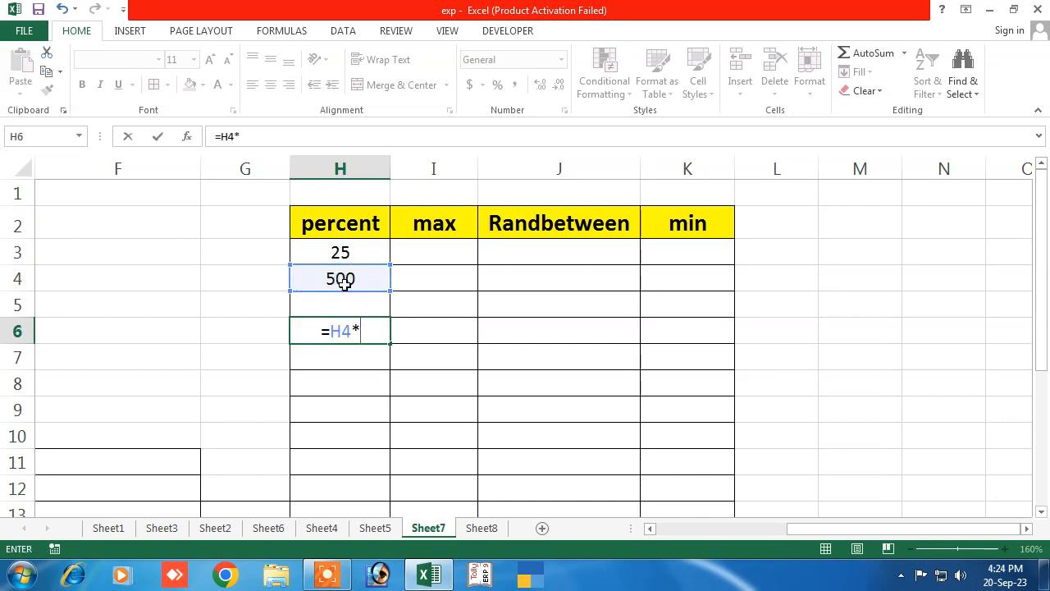
text(5%)
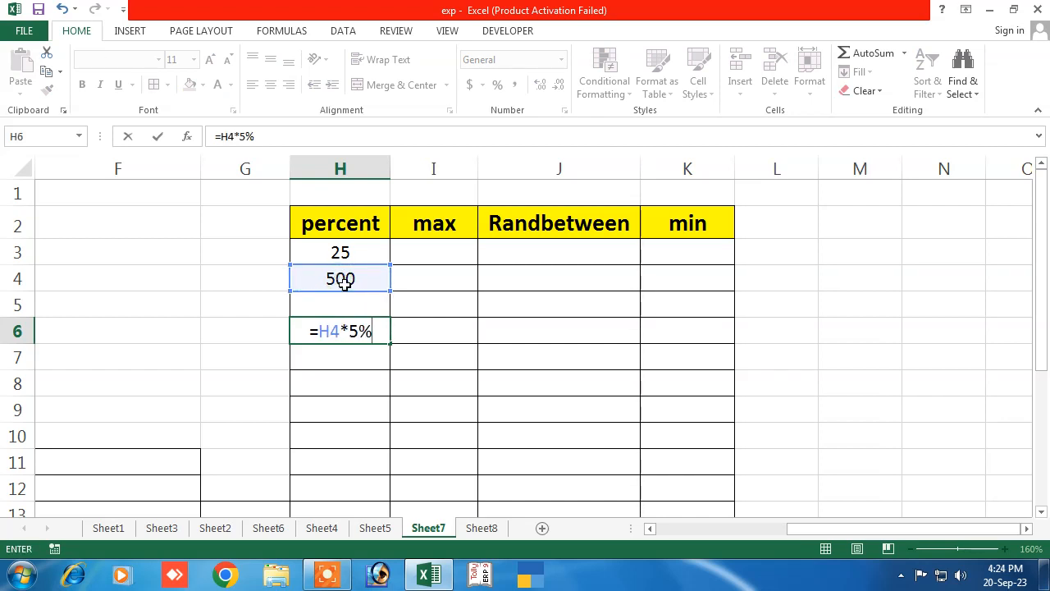
key(Return)
Calculate 500 reduced by 5% in cell H8 with the formula =500-500*5%
click(329, 386)
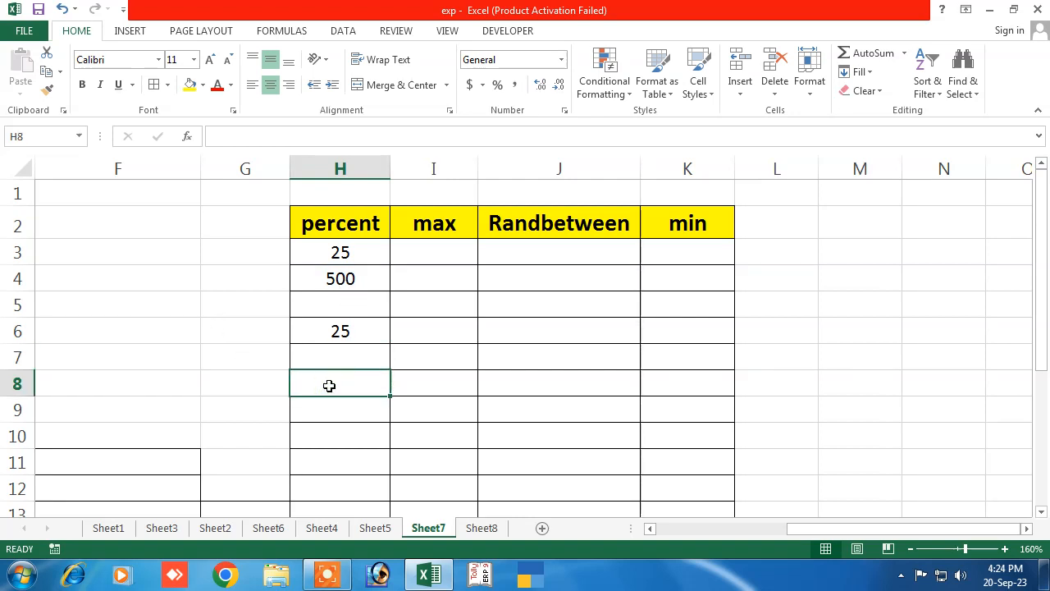
text(=500)
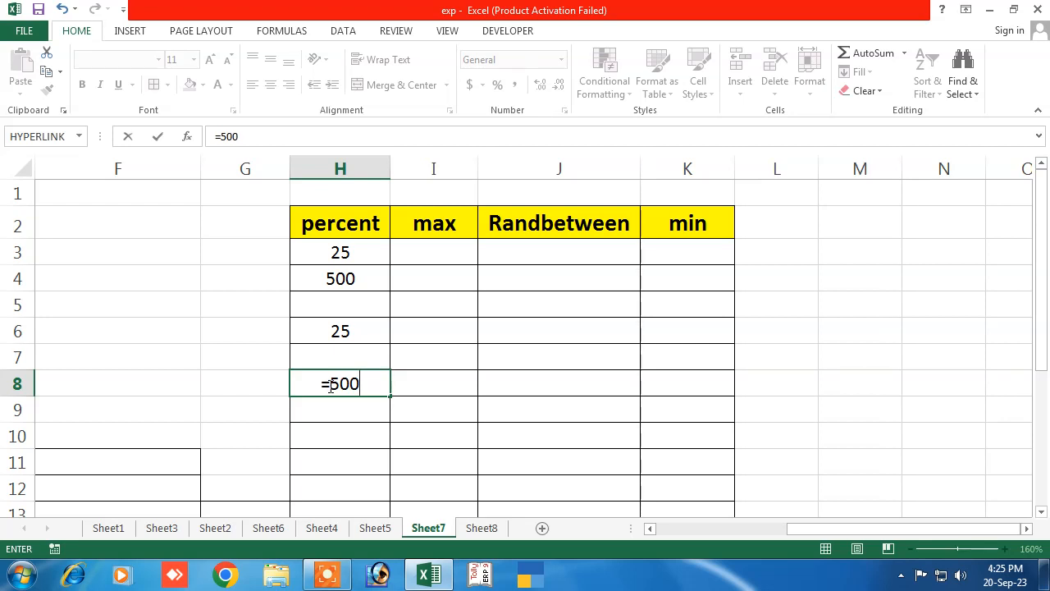
text(-500)
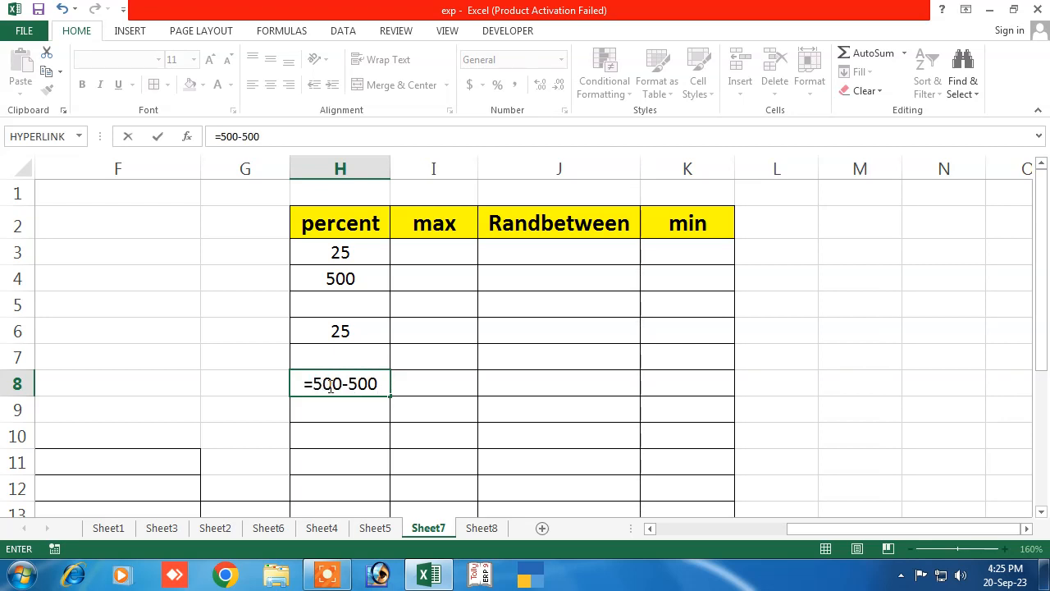
text(*5)
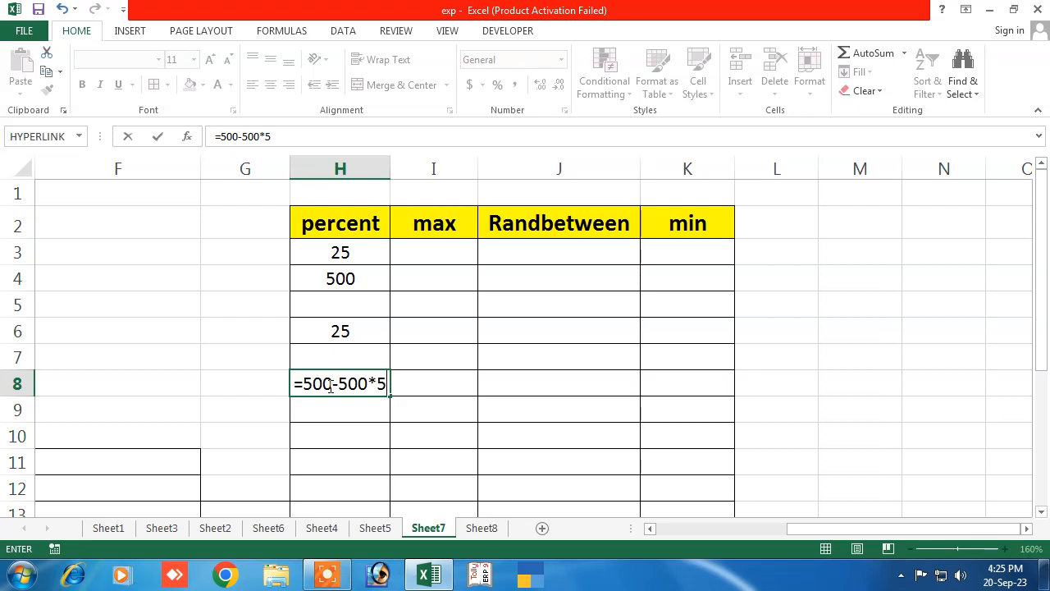
text(%)
key(Return)
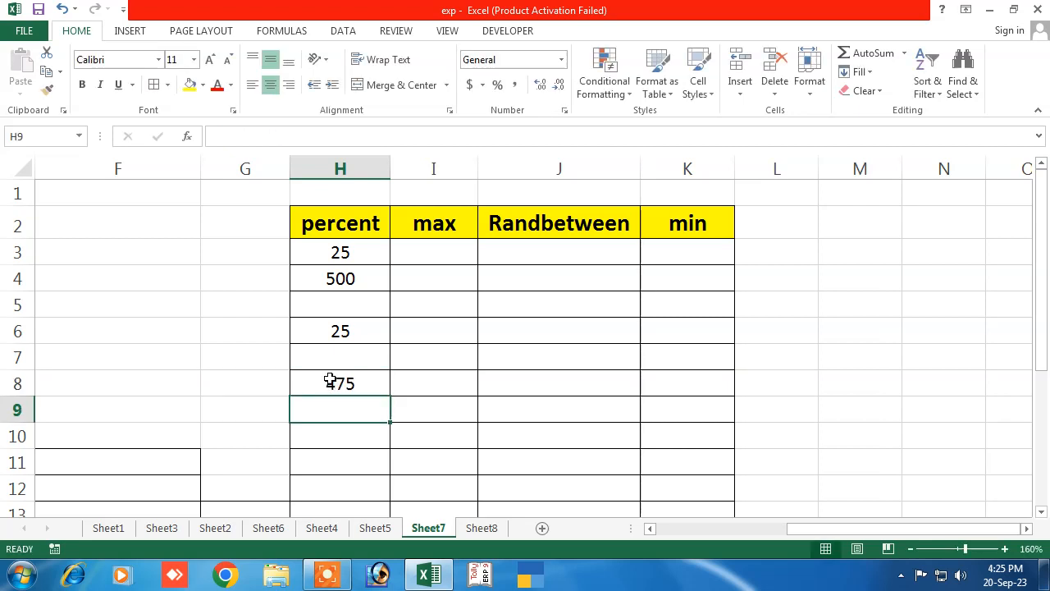
Calculate 500 increased by 5% in cell H10 with the formula =500+500*5%
click(328, 434)
text(=)
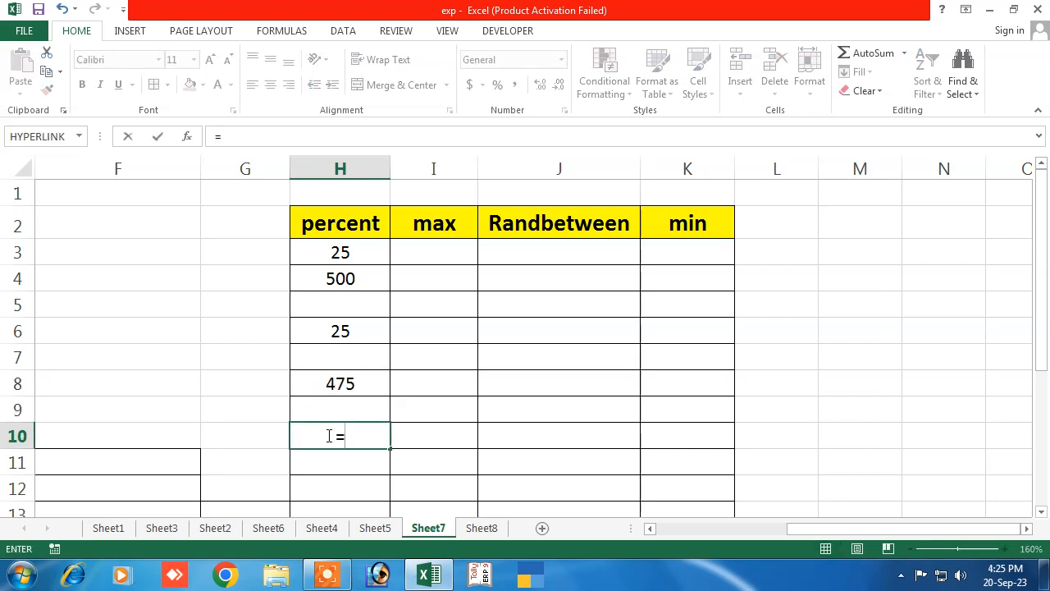
text(500)
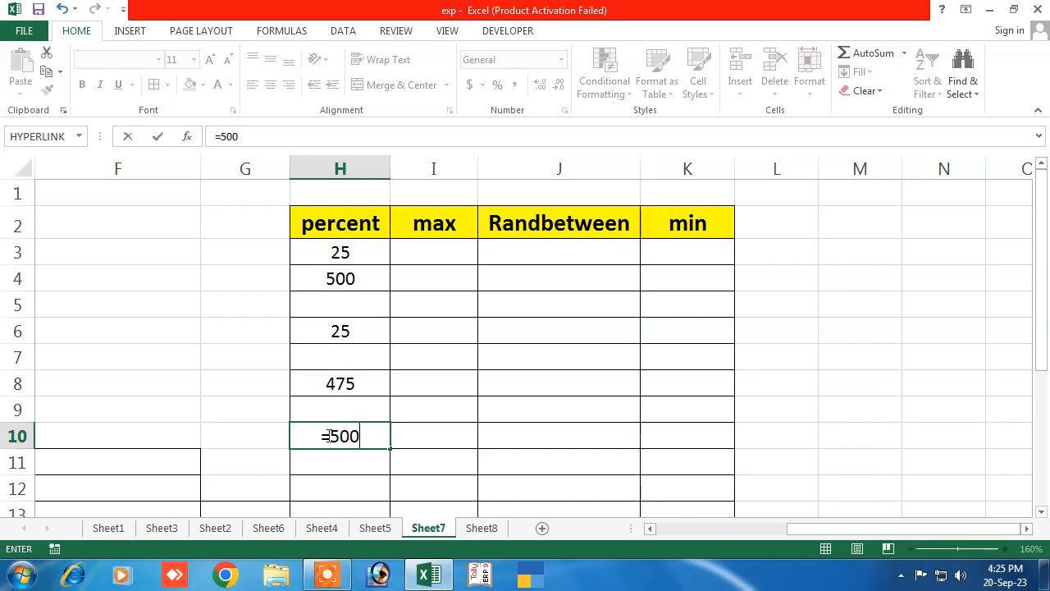
text(+500)
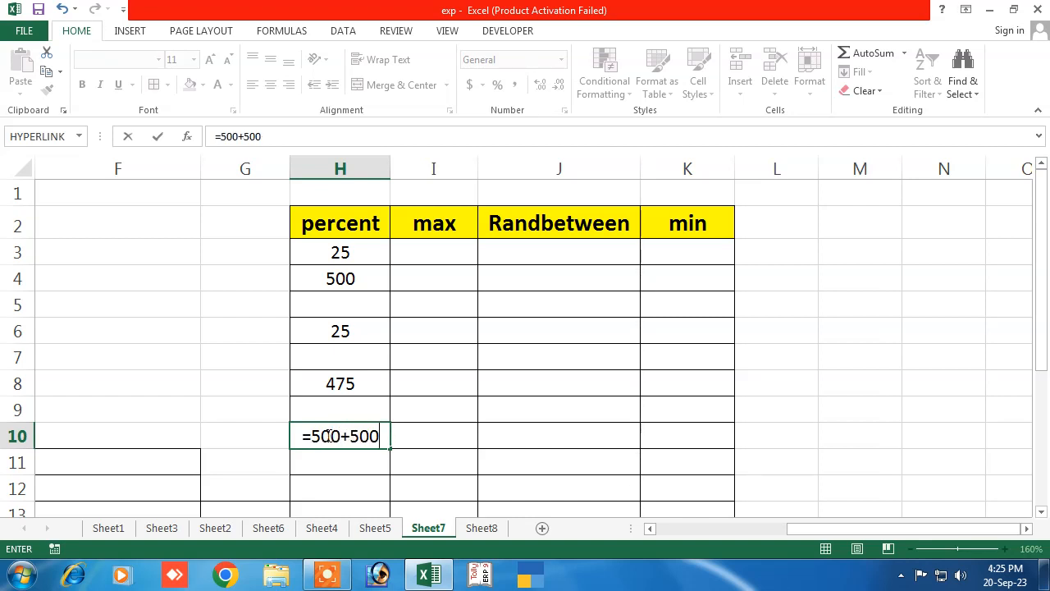
text(*5)
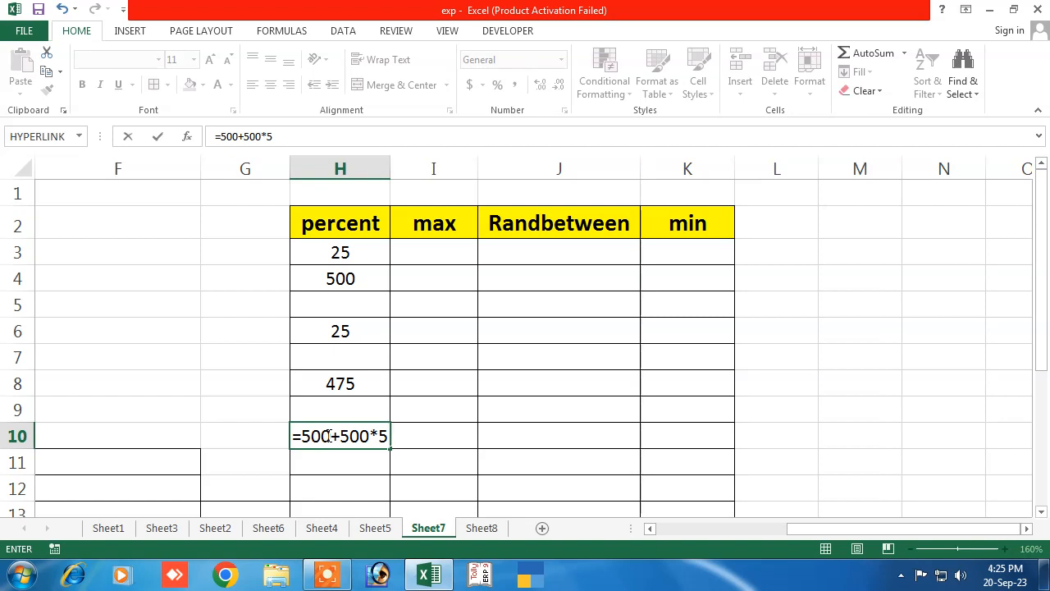
text(%)
key(Return)
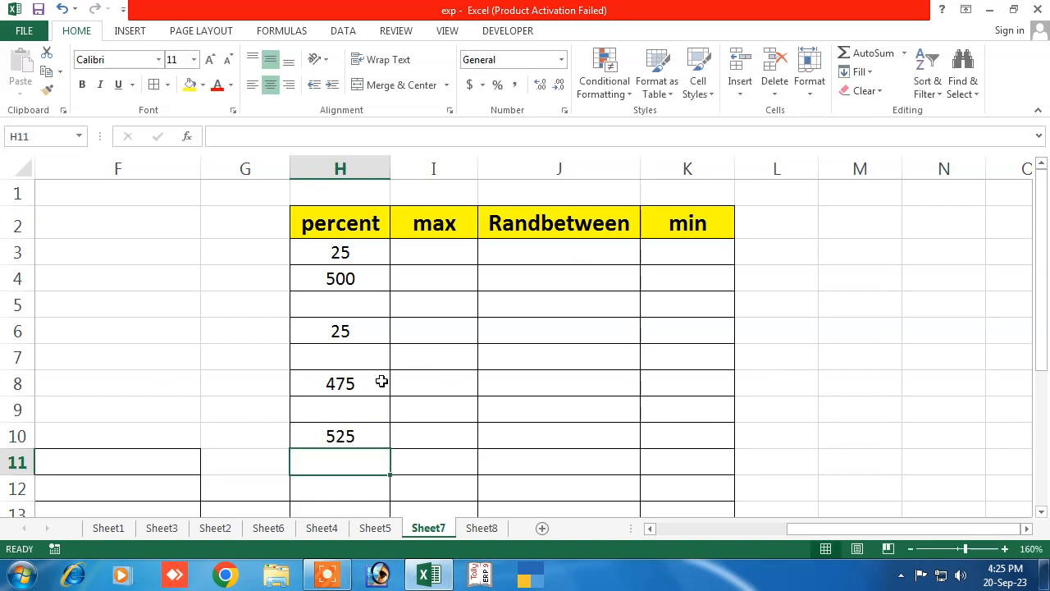
click(351, 394)
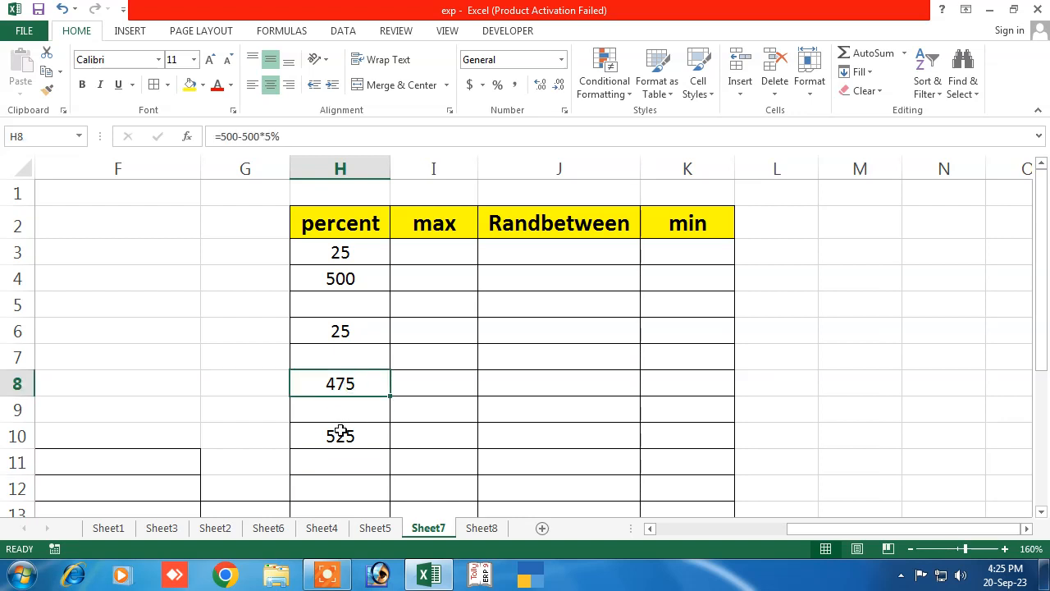
click(342, 434)
drag(336, 254, 345, 333)
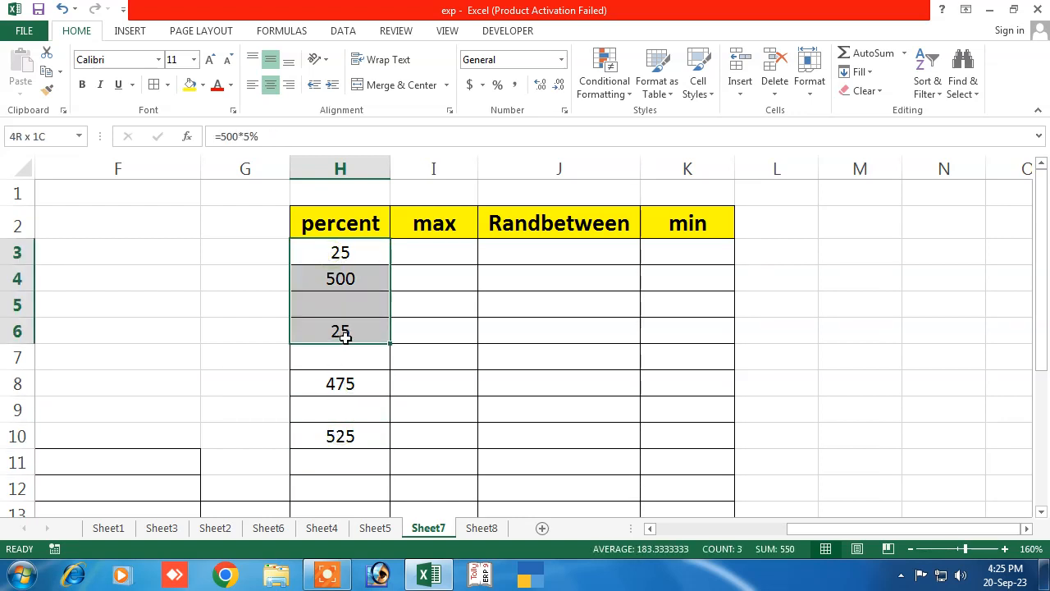
click(399, 297)
Clear all contents and formatting from the percent column, starting at its heading in H2
drag(345, 216, 347, 490)
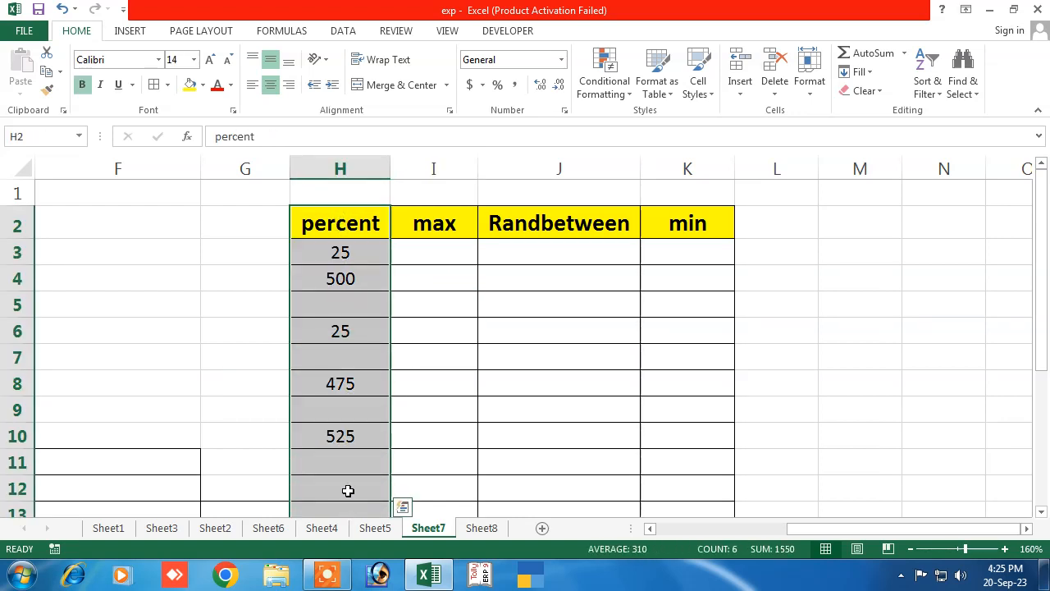
click(867, 91)
click(884, 112)
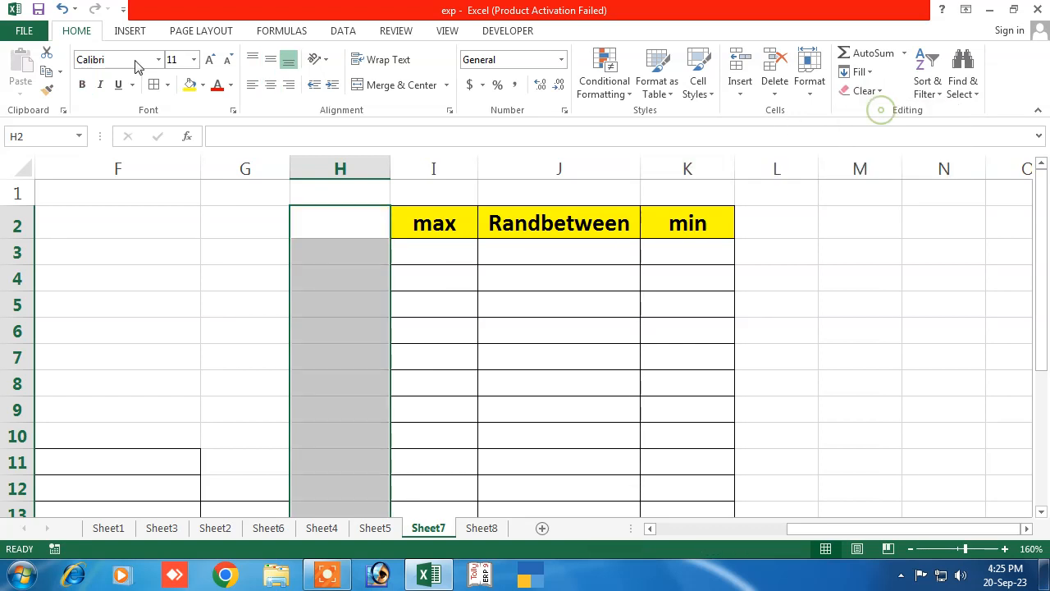
Enter 85, 6595, 85, 65, 85, 956, 856 and 854 in cells I3:I10 under the max heading
click(413, 248)
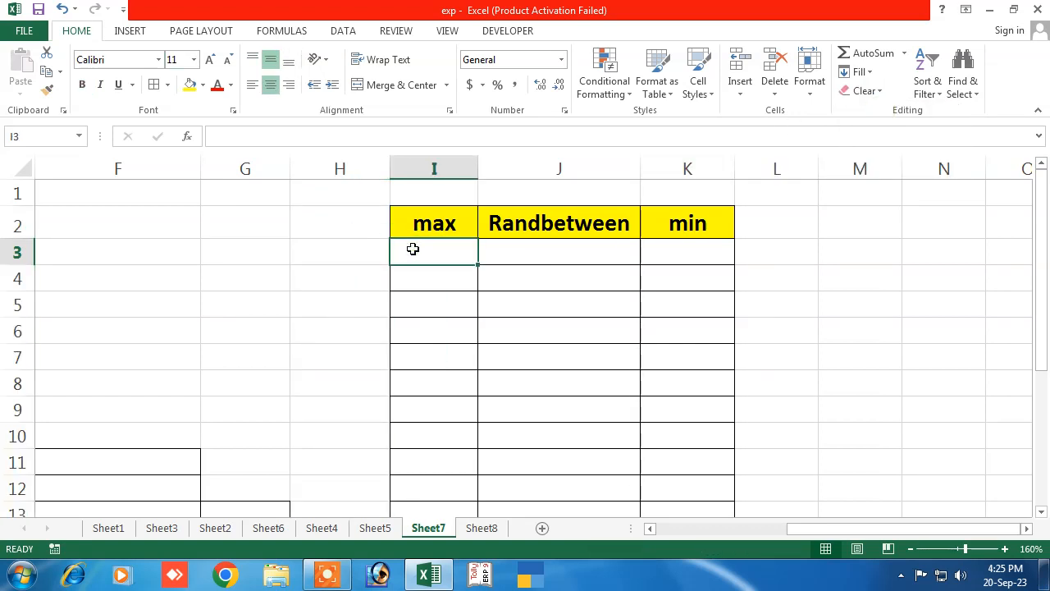
text(85)
key(Return)
text(6595)
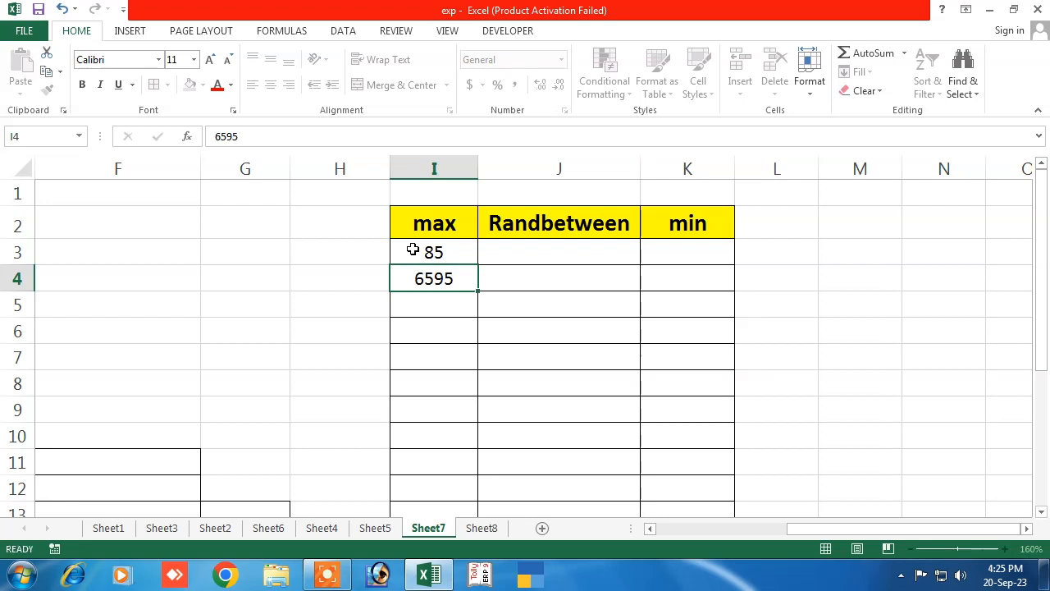
key(Return)
text(85)
key(Return)
text(65)
key(Return)
text(8)
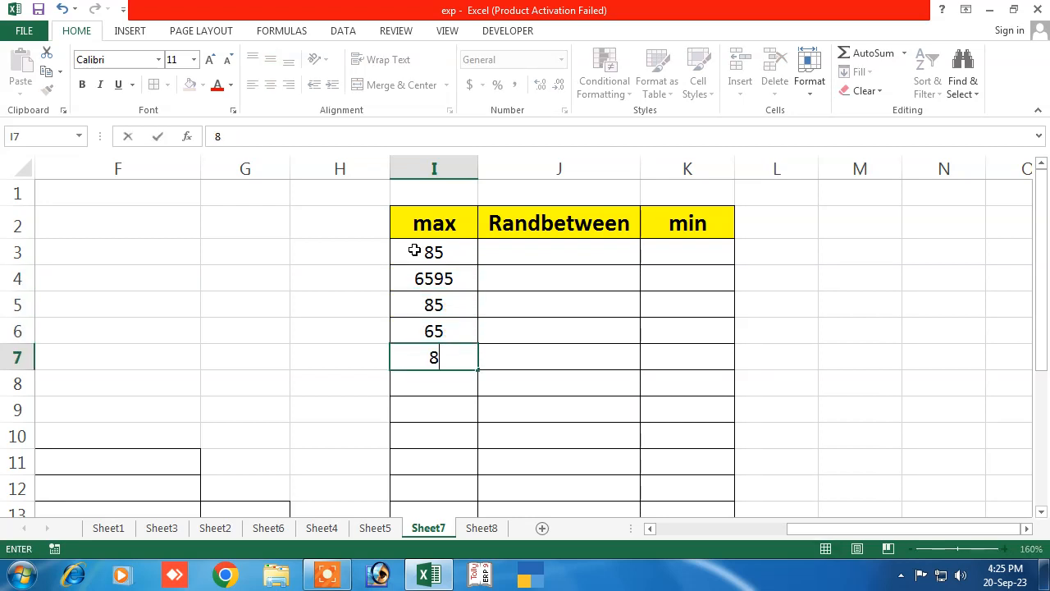
text(5)
key(Return)
text(956)
key(Return)
text(85)
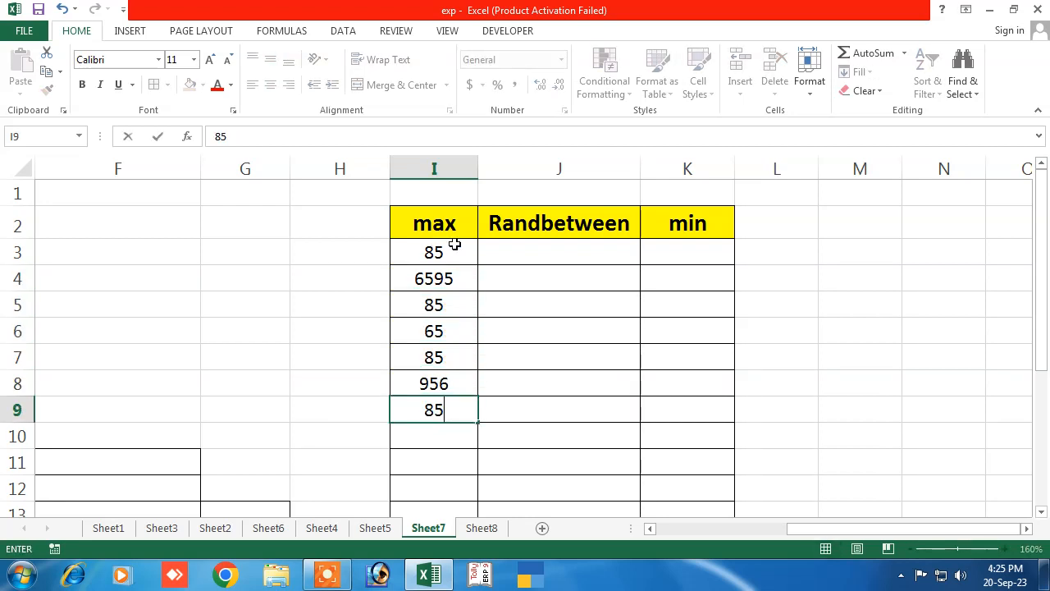
text(6)
key(Return)
text(854)
key(Return)
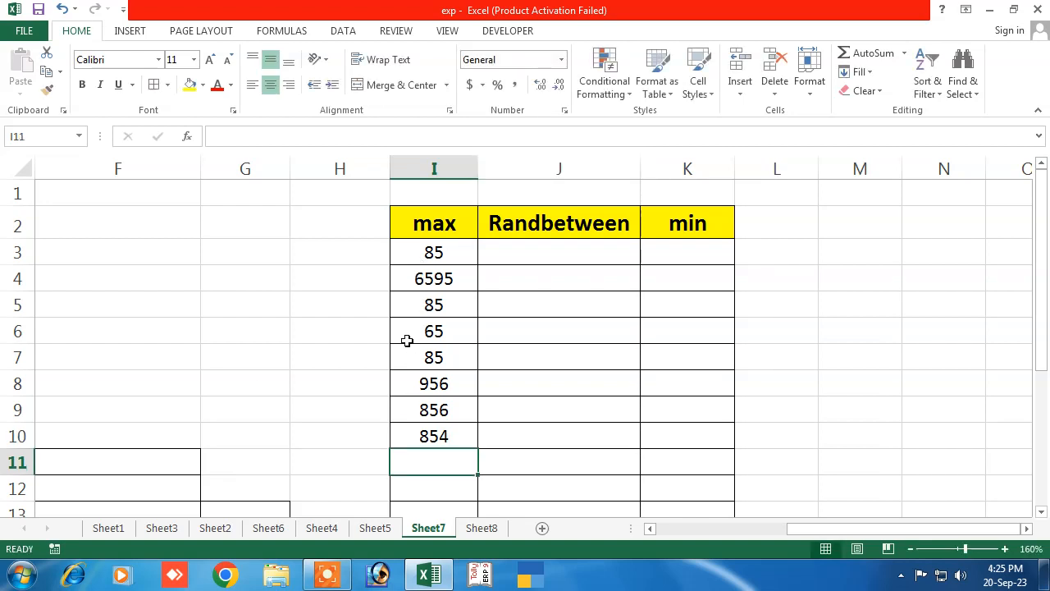
Find the largest value of I3:I10 in cell I11 with the MAX function
text(=)
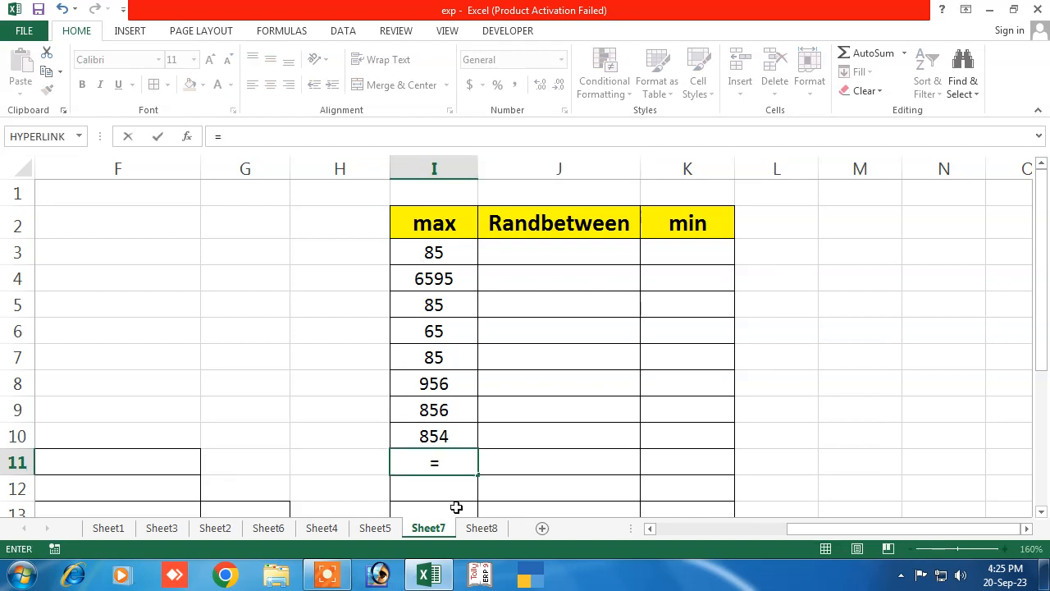
text(max)
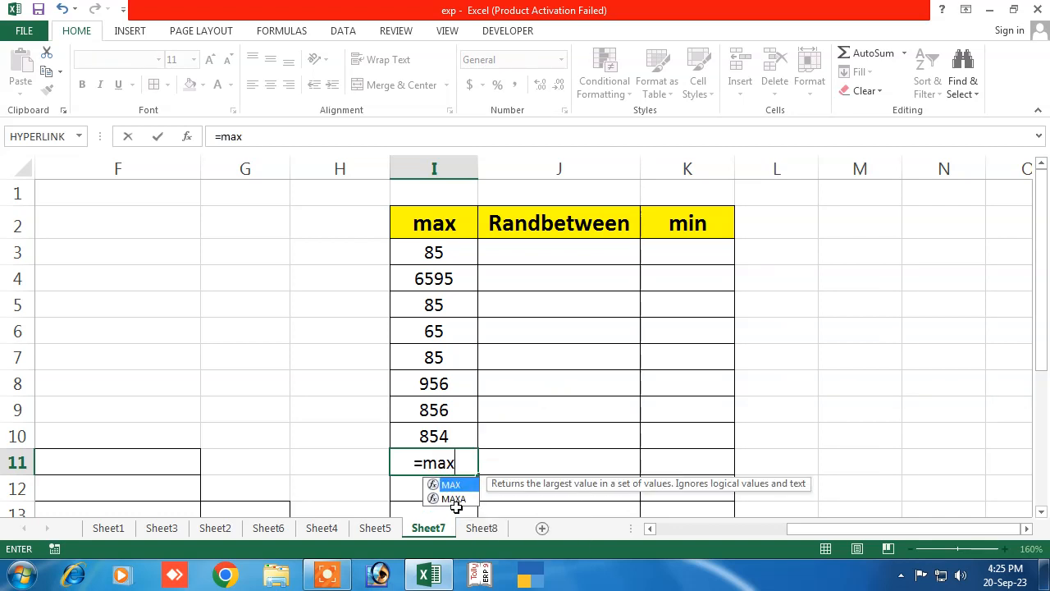
text(()
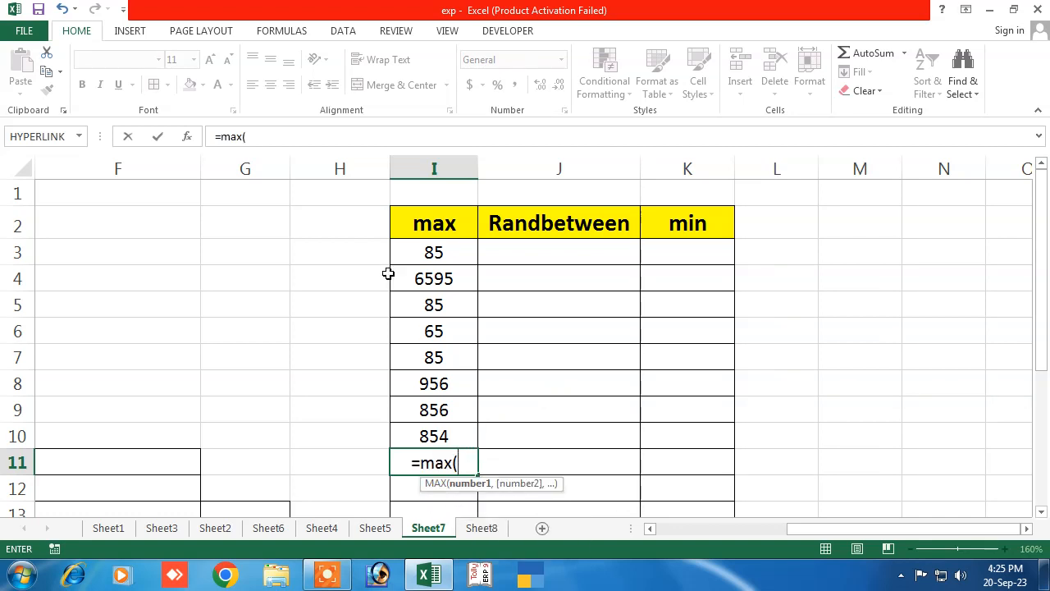
drag(434, 253, 447, 428)
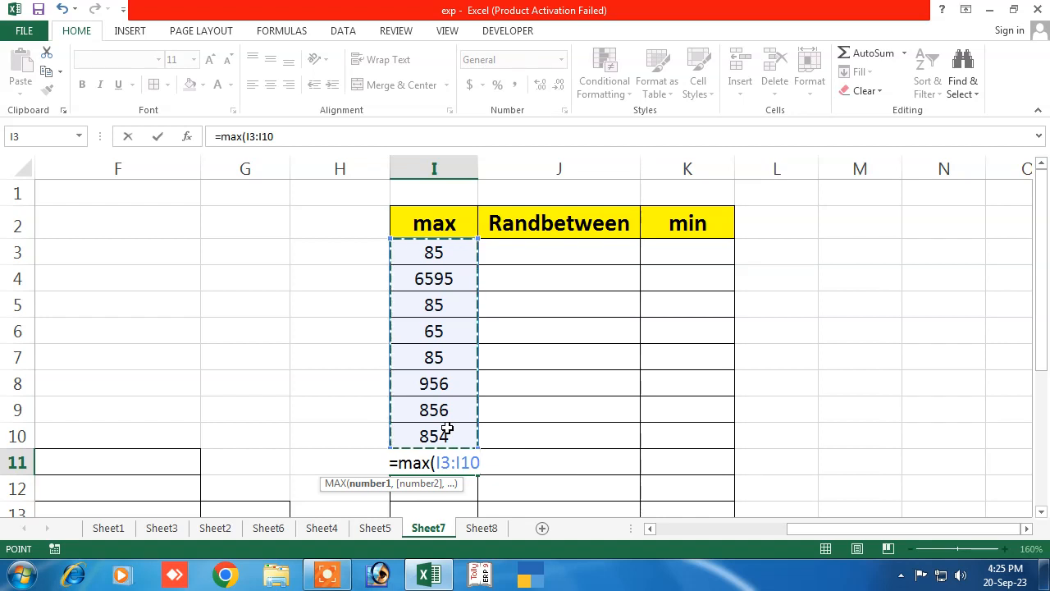
key(Return)
click(423, 457)
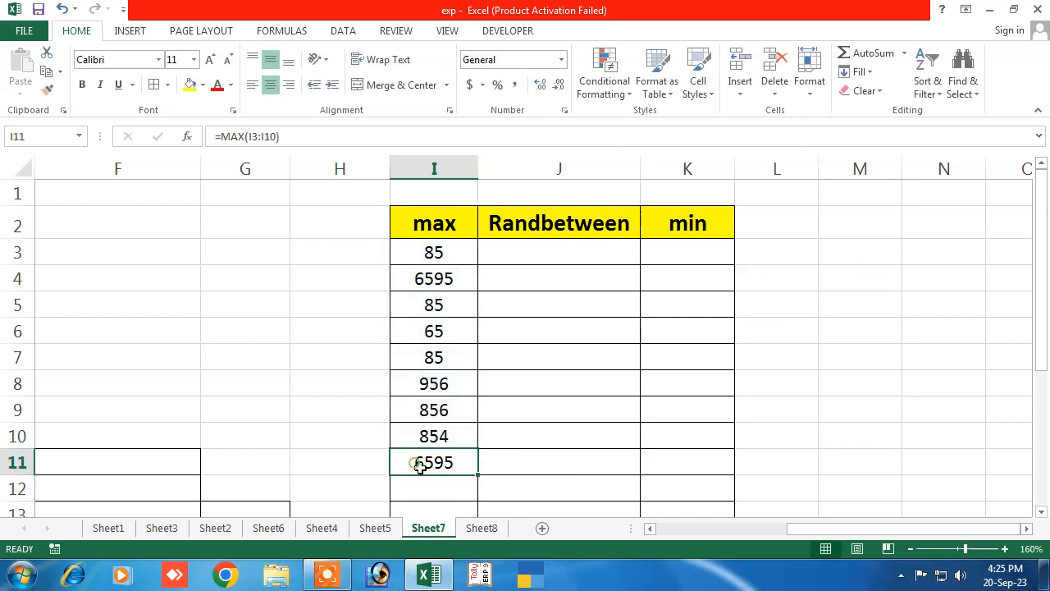
Change the value in cell I4 of the max column to 10
click(423, 285)
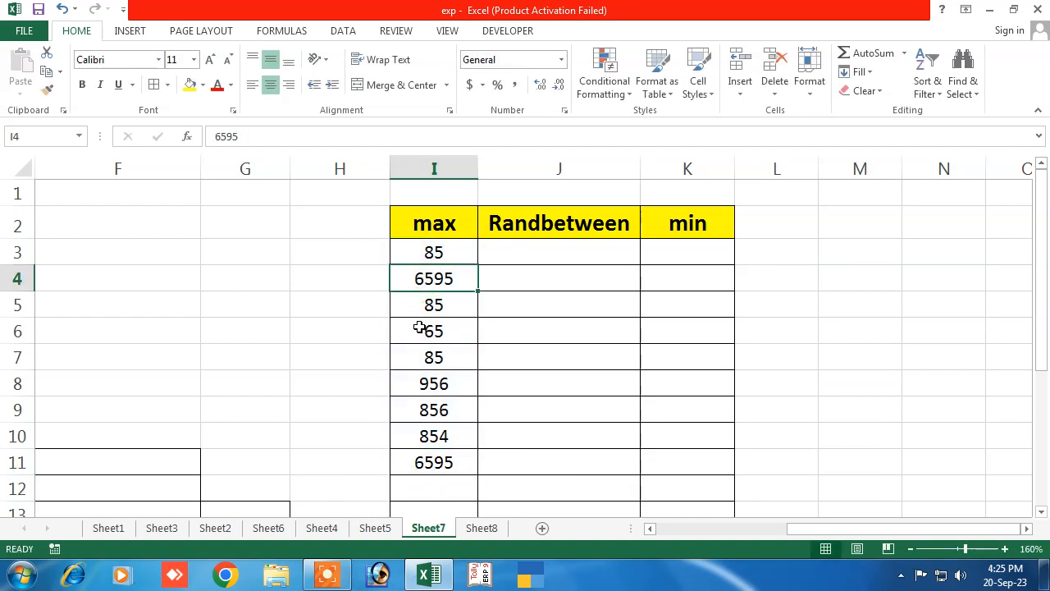
text(10)
key(Return)
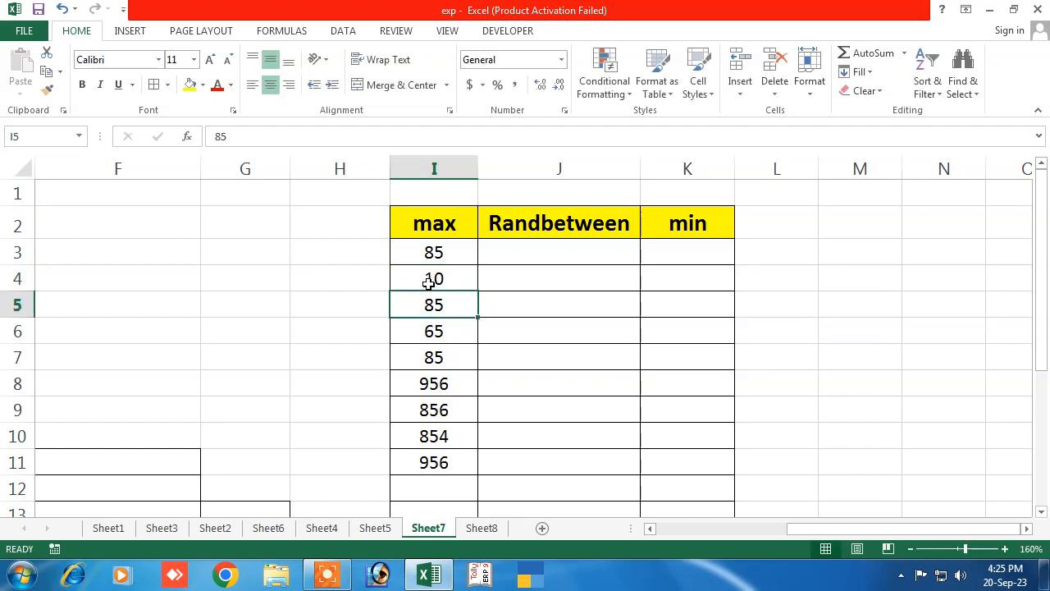
click(450, 386)
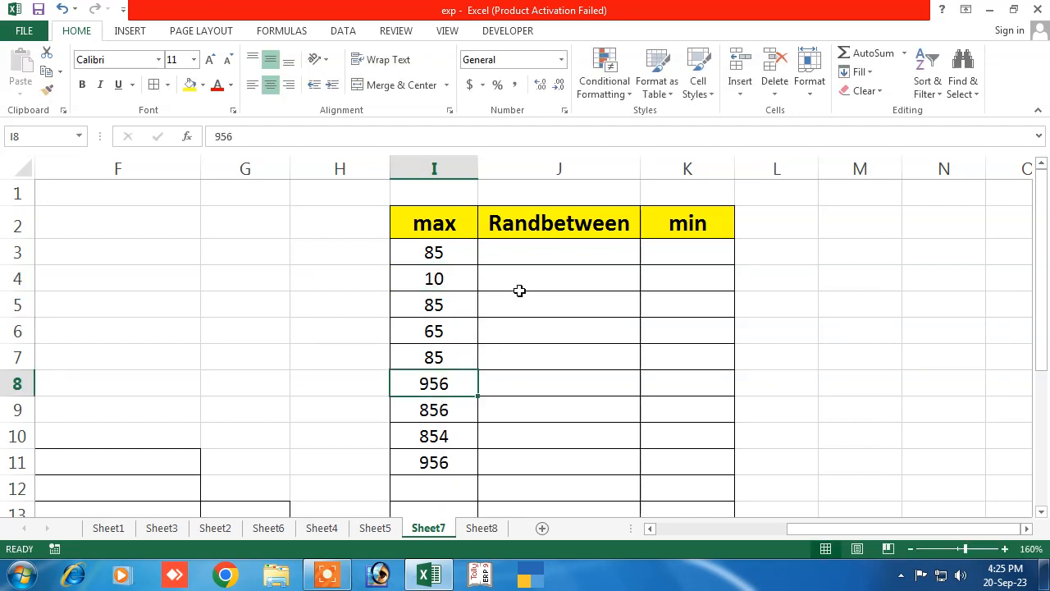
Copy the values of I3:I10 into K3:K10 under the min heading
drag(433, 255, 448, 429)
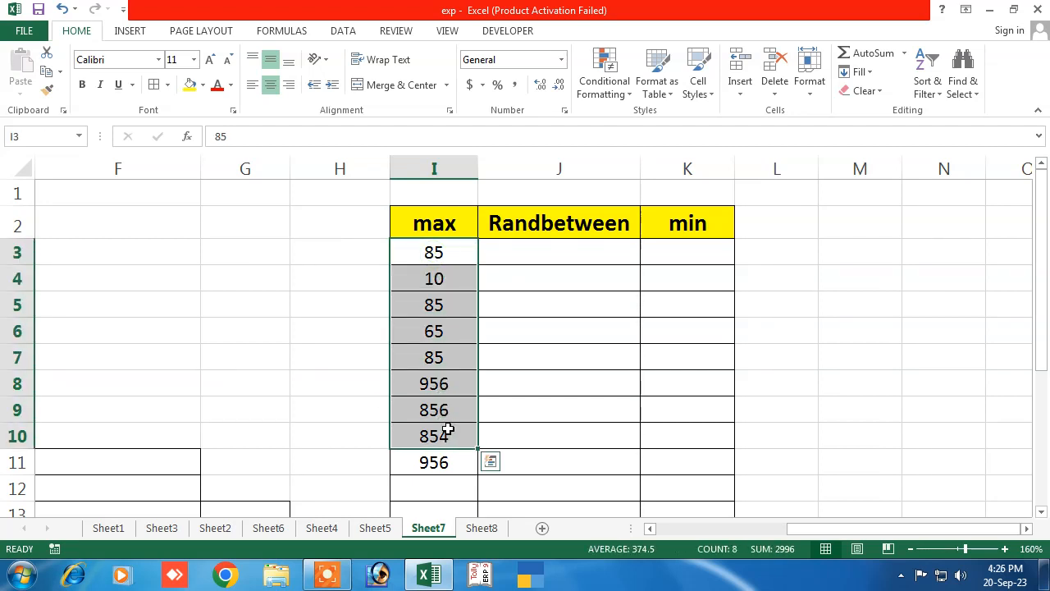
key(ctrl+c)
click(673, 250)
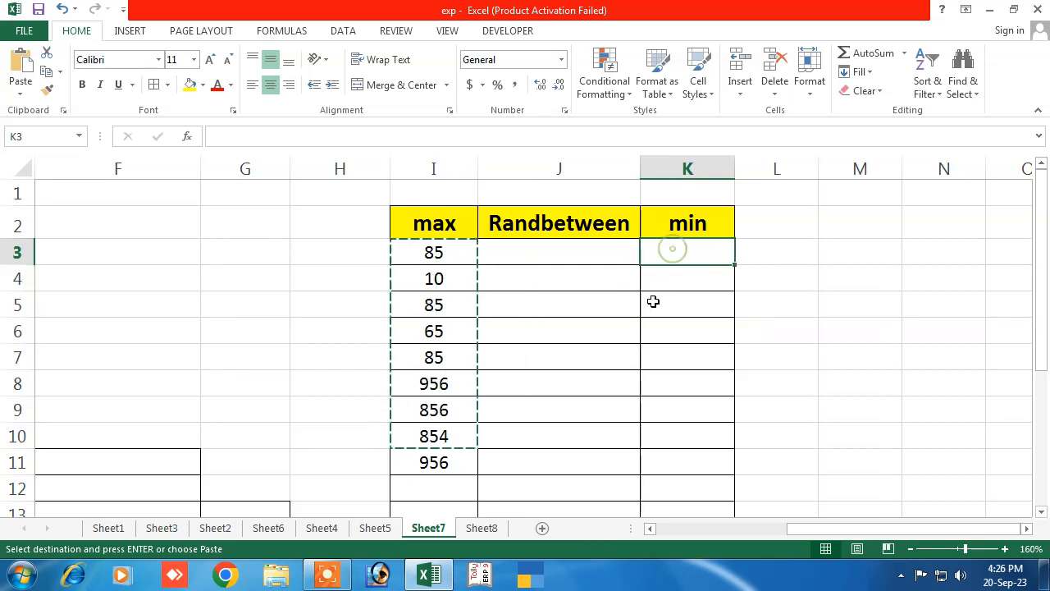
key(ctrl+v)
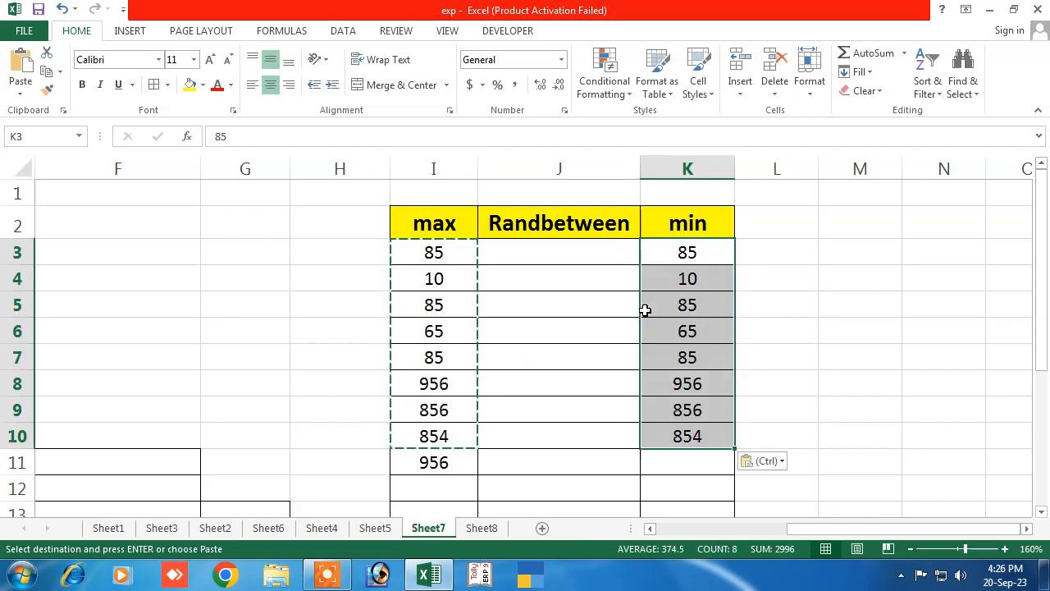
key(Escape)
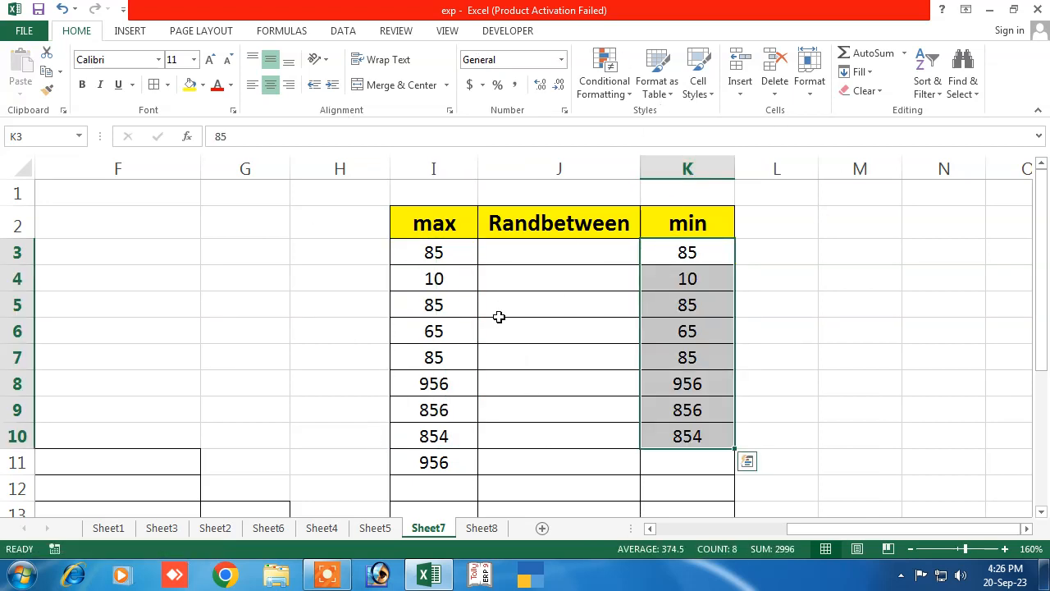
Find the smallest value of K3:K10 in cell K11 with the MIN function
click(669, 453)
text(=)
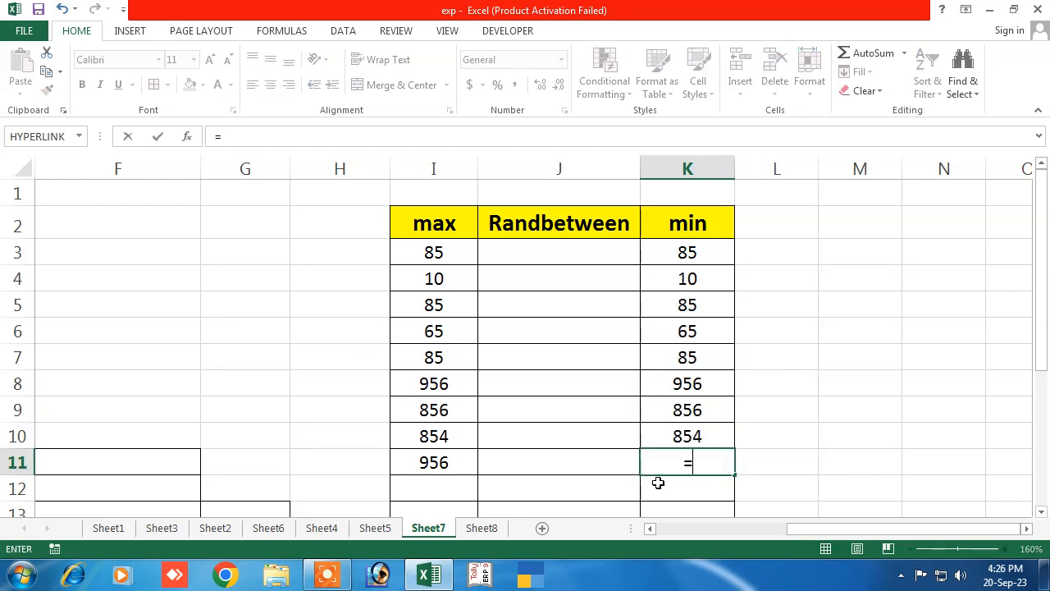
text(min()
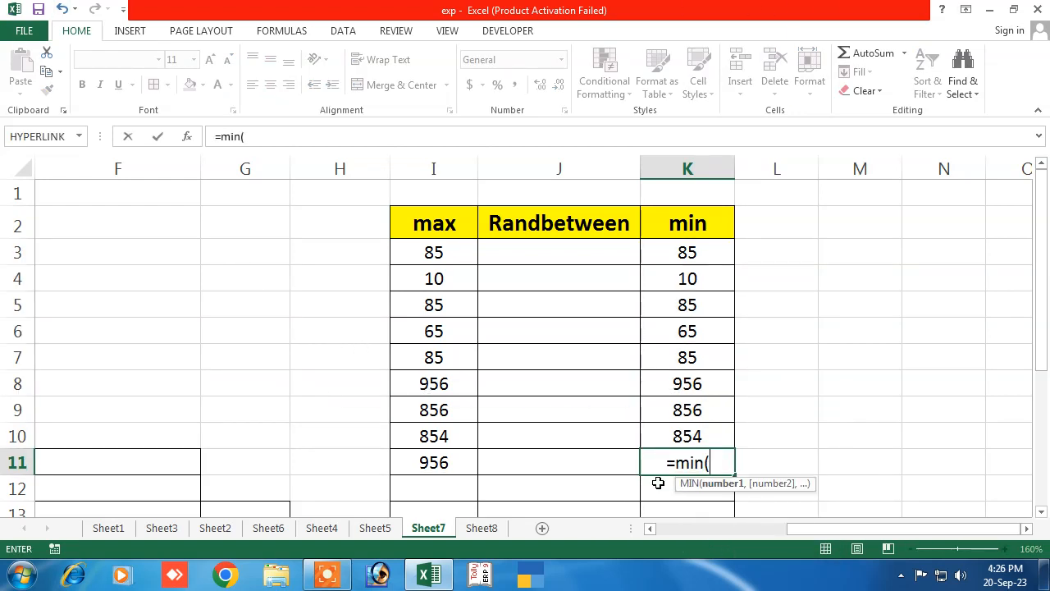
drag(681, 253, 695, 426)
key(Return)
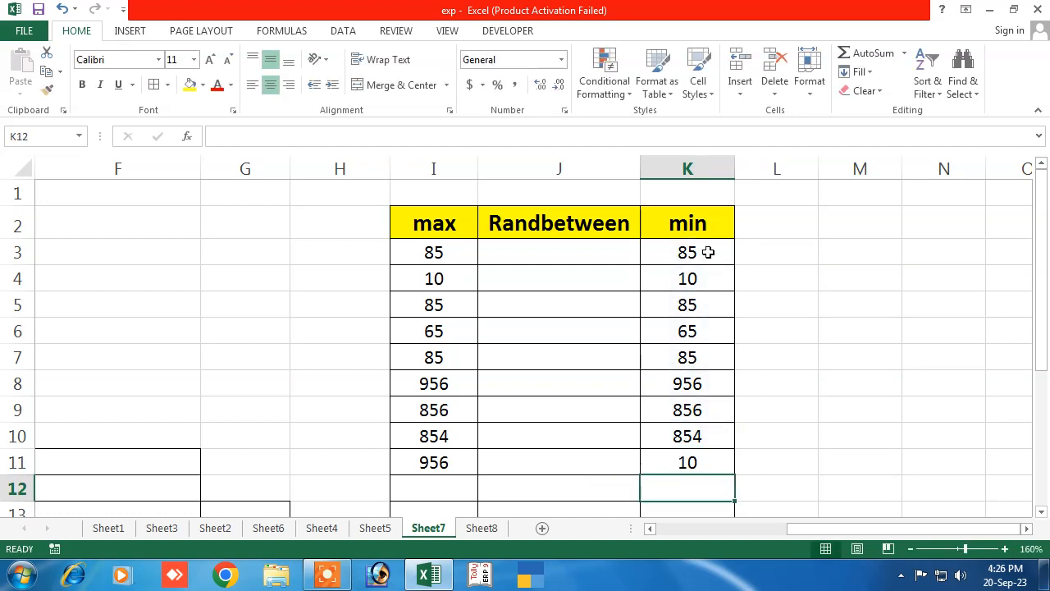
click(687, 462)
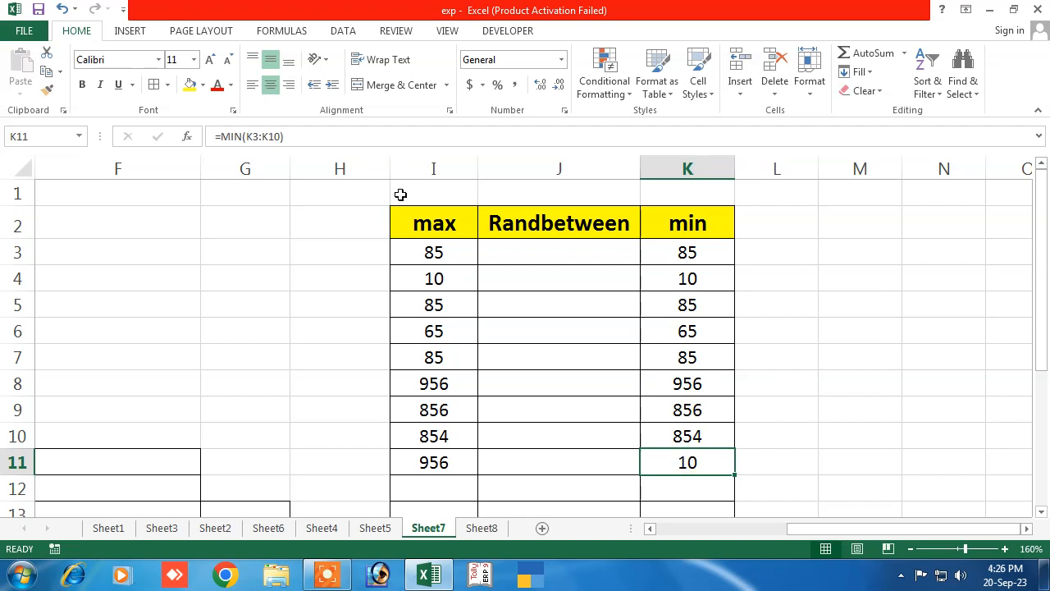
Apply a red font colour to the MAX result in I11 and the MIN result in K11
click(424, 457)
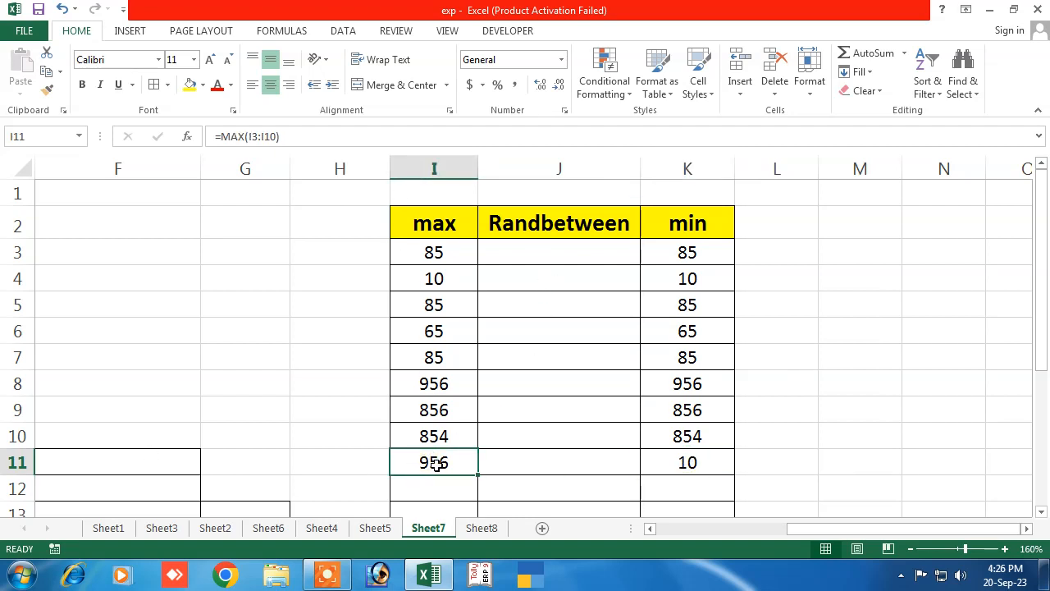
click(218, 85)
click(693, 462)
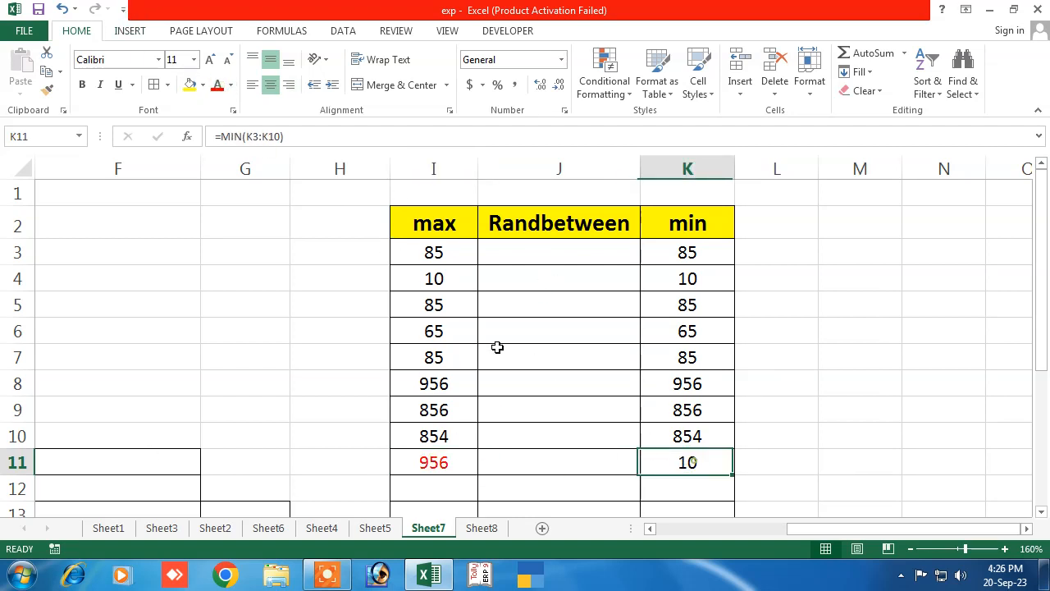
click(217, 85)
click(729, 488)
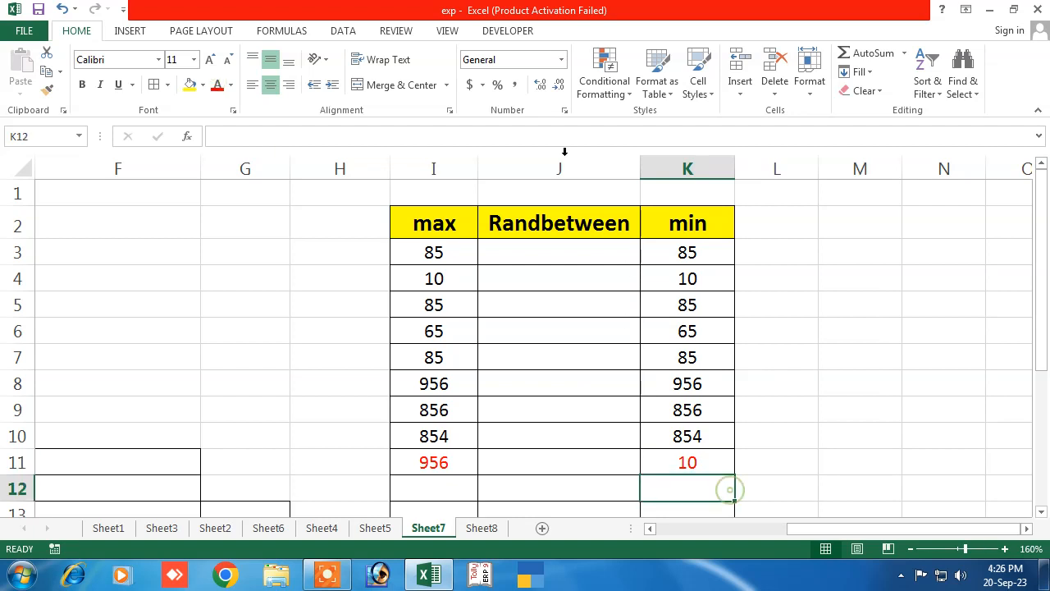
Generate a random number between 20 and 50 in cell J3 with the formula =RANDBETWEEN(20,50)
click(519, 265)
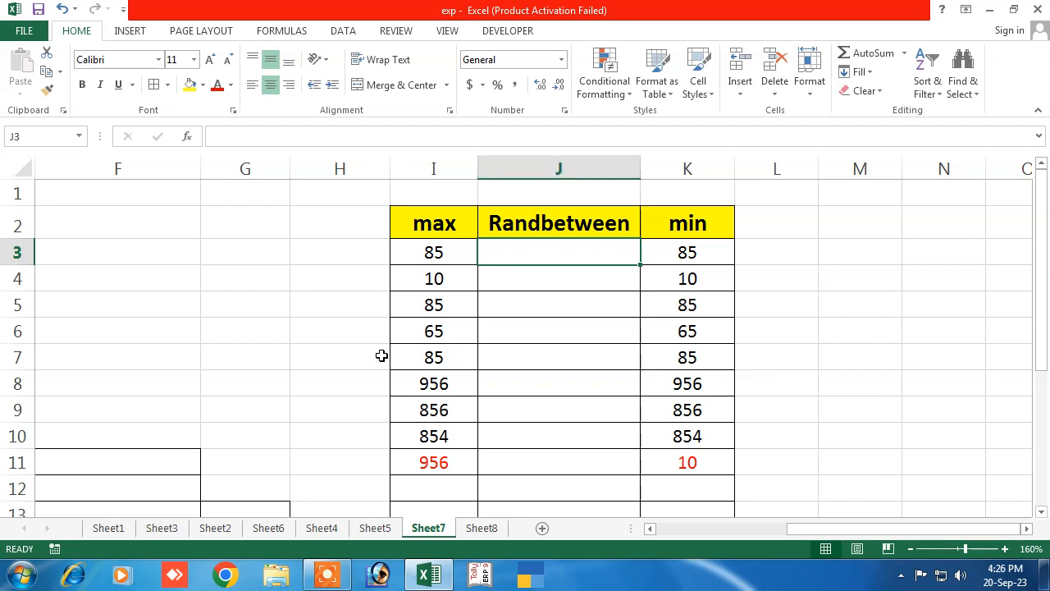
text(=rand)
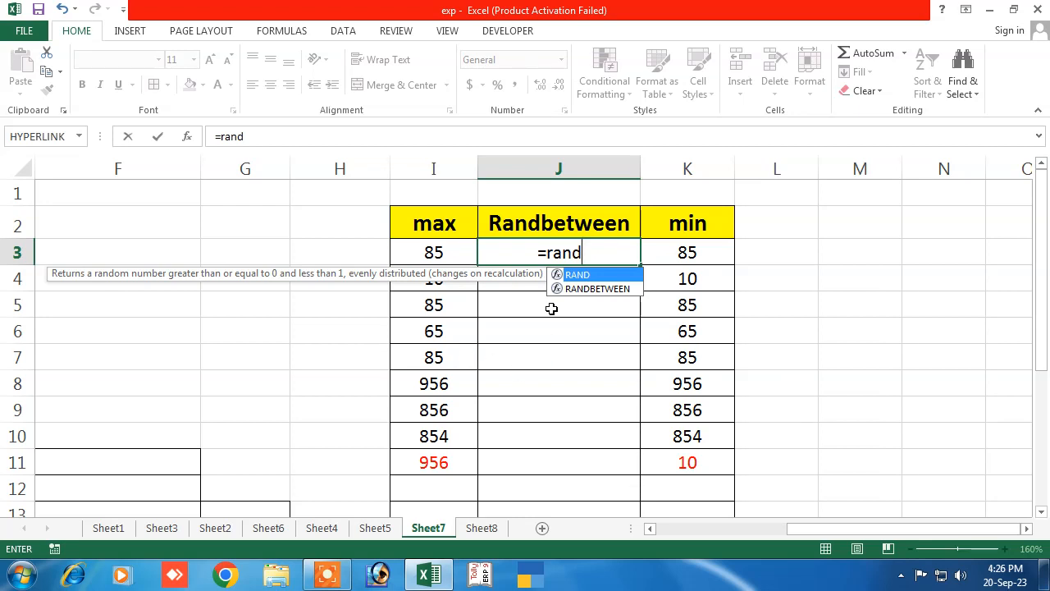
key(Down)
key(Tab)
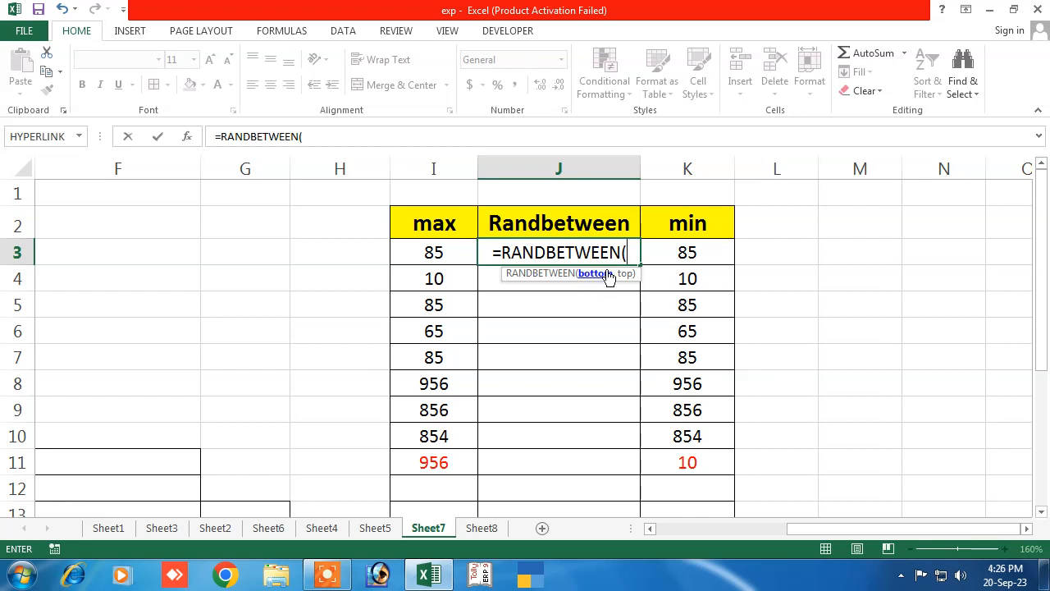
text(20)
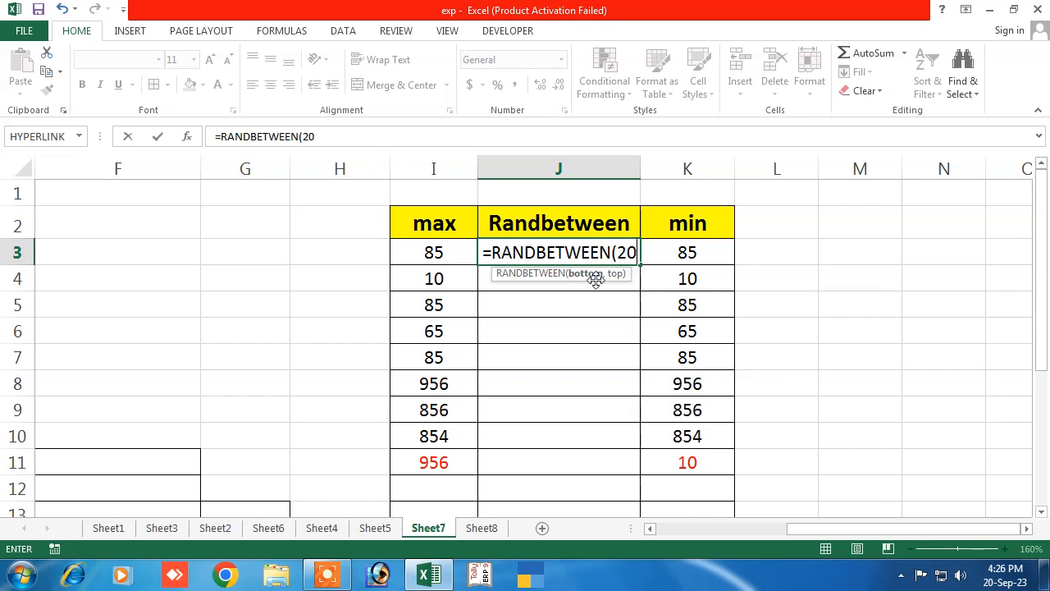
text(,)
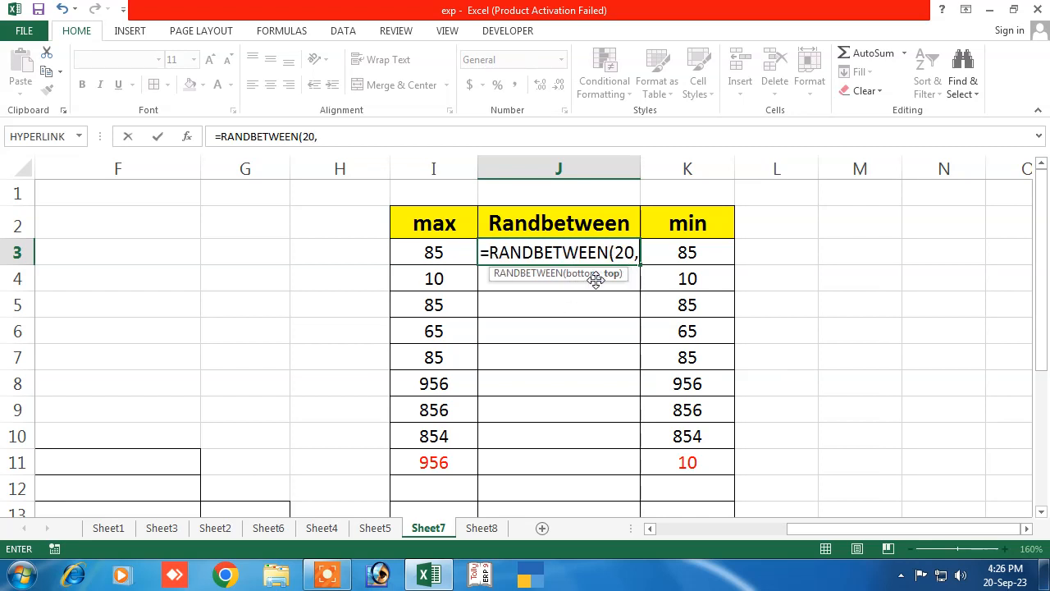
text(50)
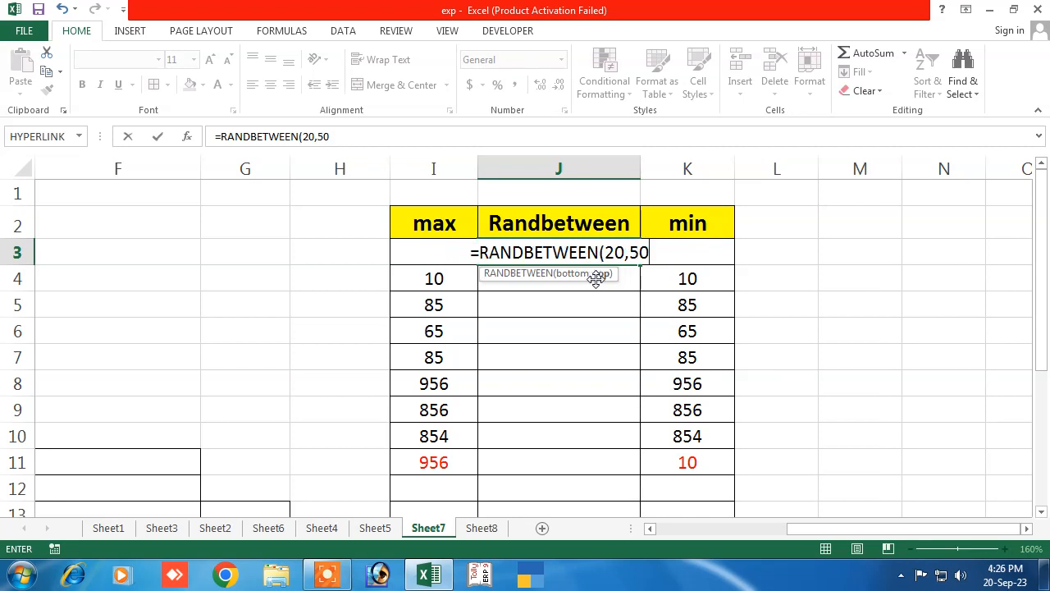
text())
key(Return)
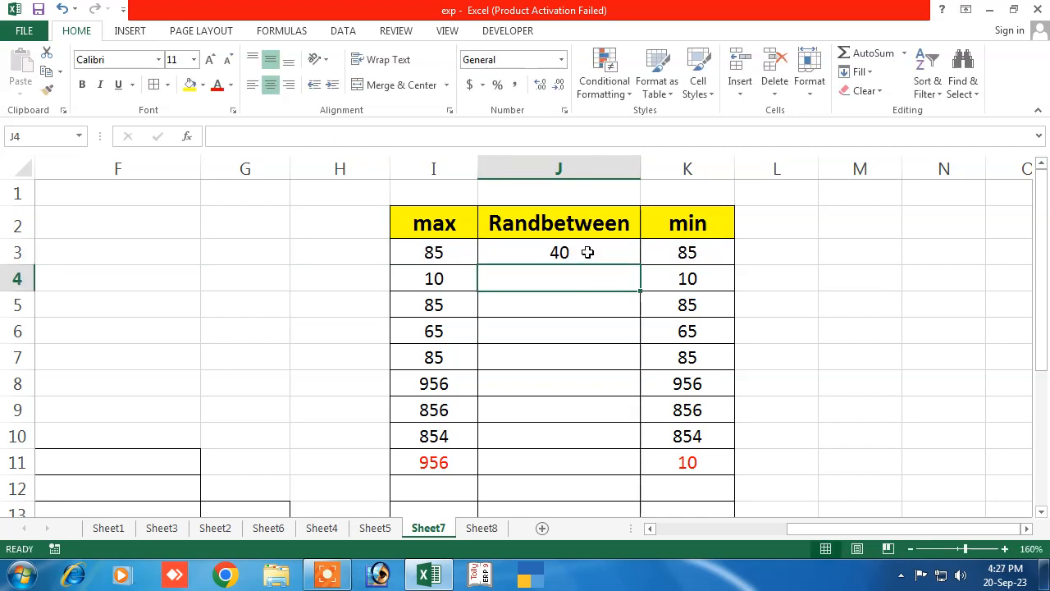
Fill the RANDBETWEEN formula from J3 down to J12 and look over the generated numbers
click(588, 253)
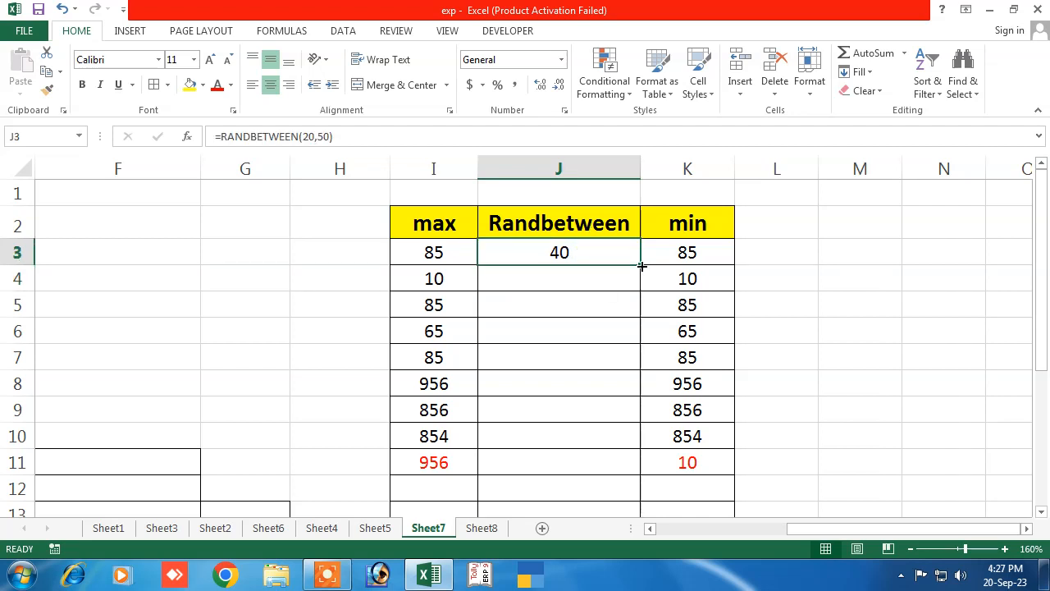
drag(642, 265, 642, 492)
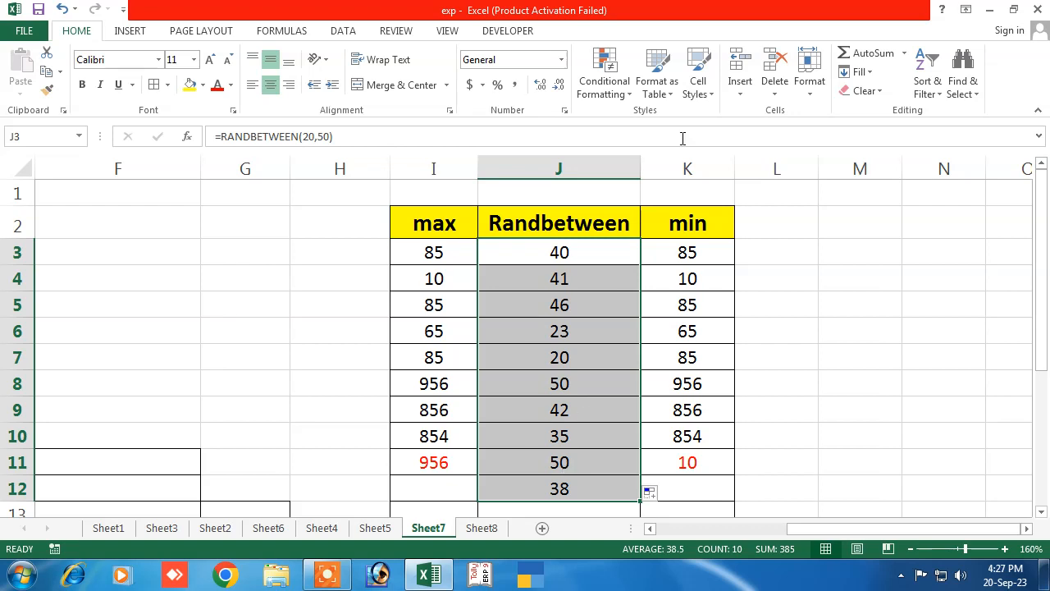
click(544, 246)
drag(561, 384, 556, 419)
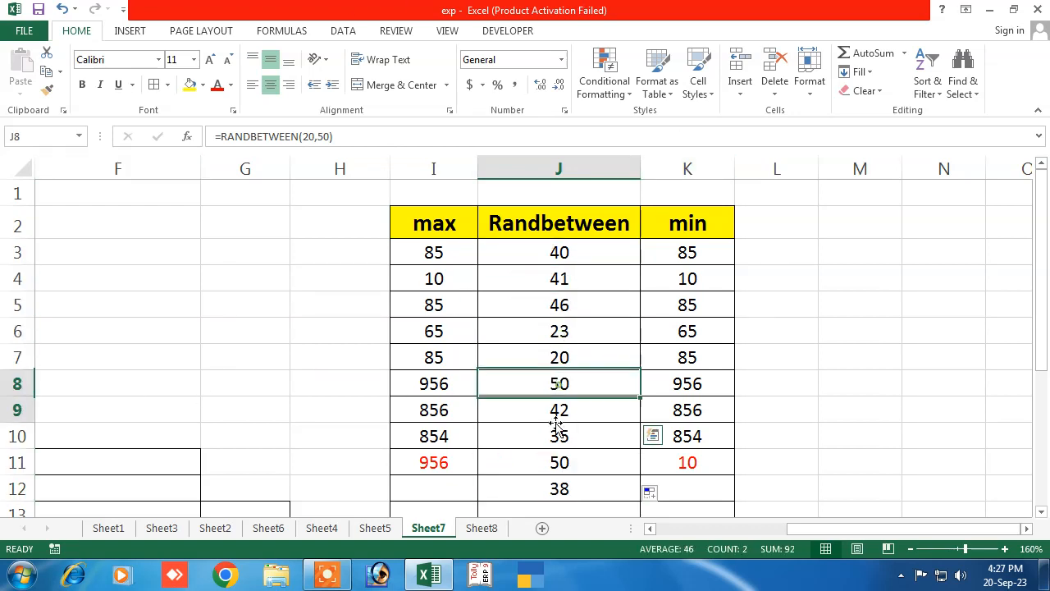
click(559, 389)
click(549, 459)
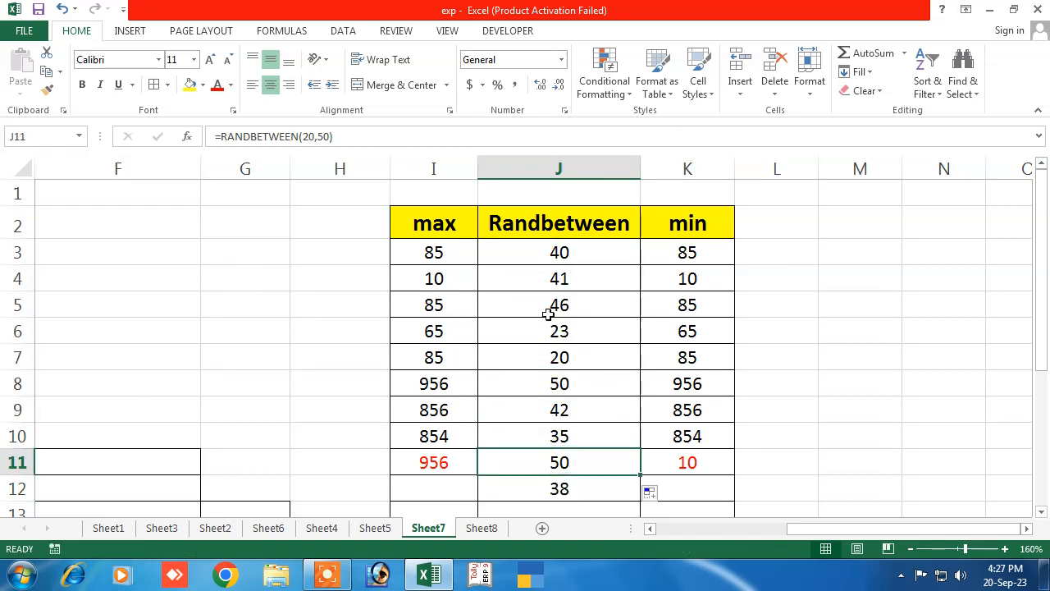
drag(544, 256, 544, 483)
click(565, 380)
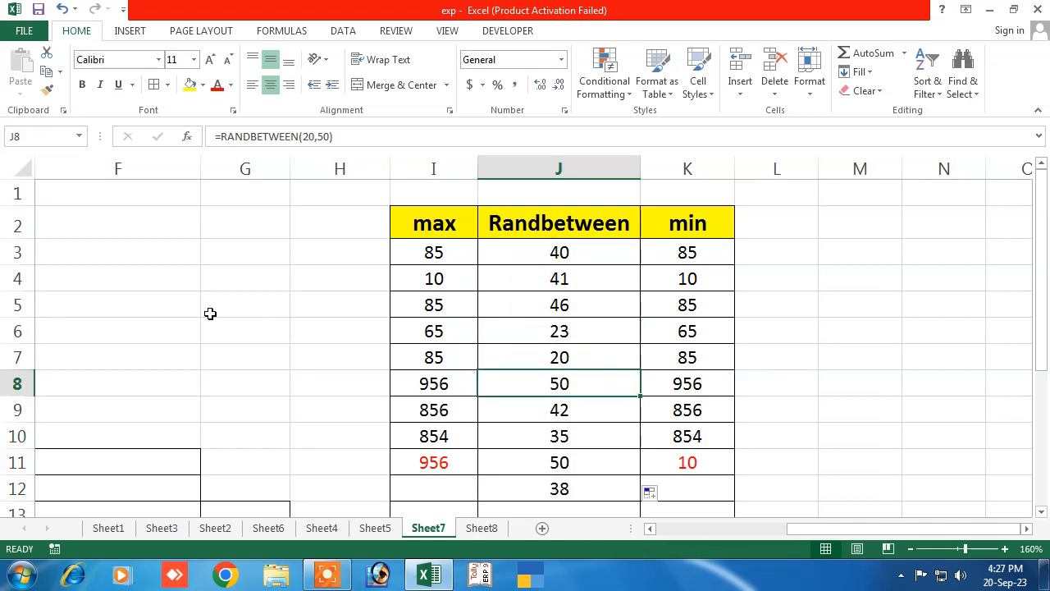
Add a new blank worksheet after Sheet8
click(484, 530)
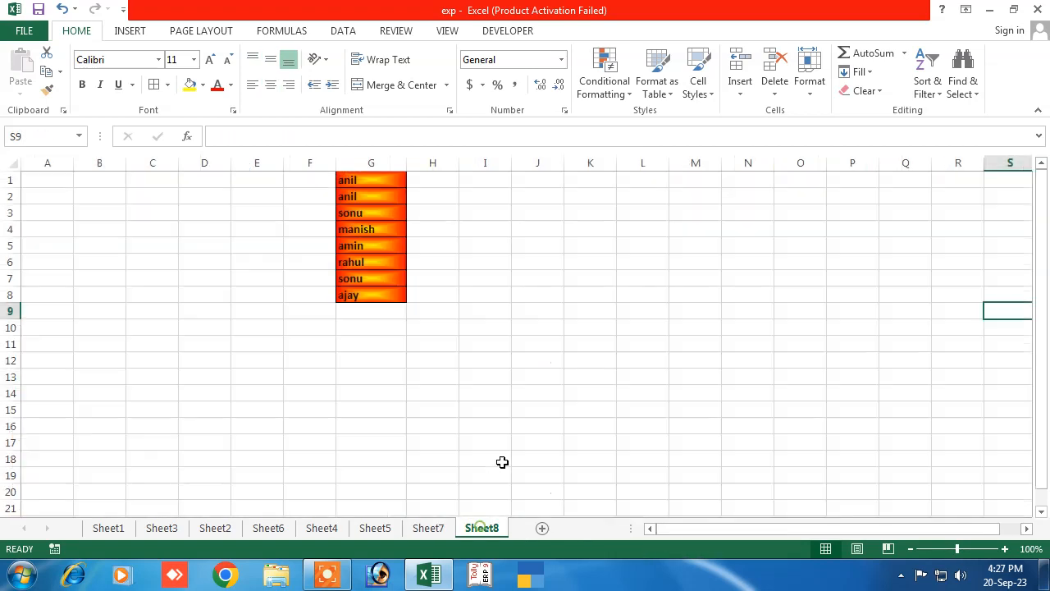
click(541, 530)
click(257, 245)
Generate a random number between 10 and 90 in cell E2 of the new sheet with the formula =RANDBETWEEN(10,90)
click(260, 197)
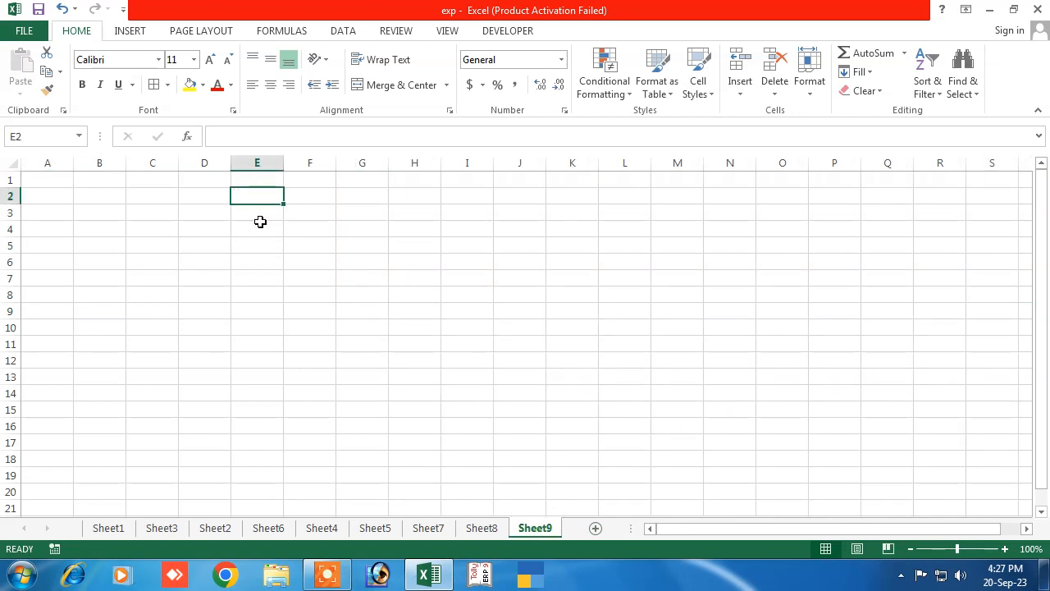
text(=rand)
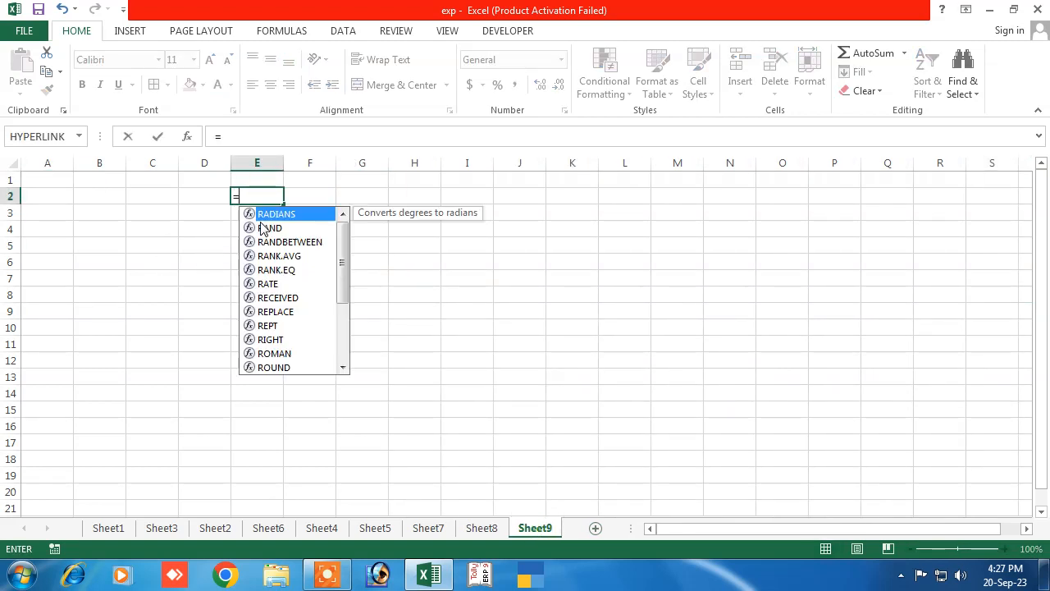
click(287, 228)
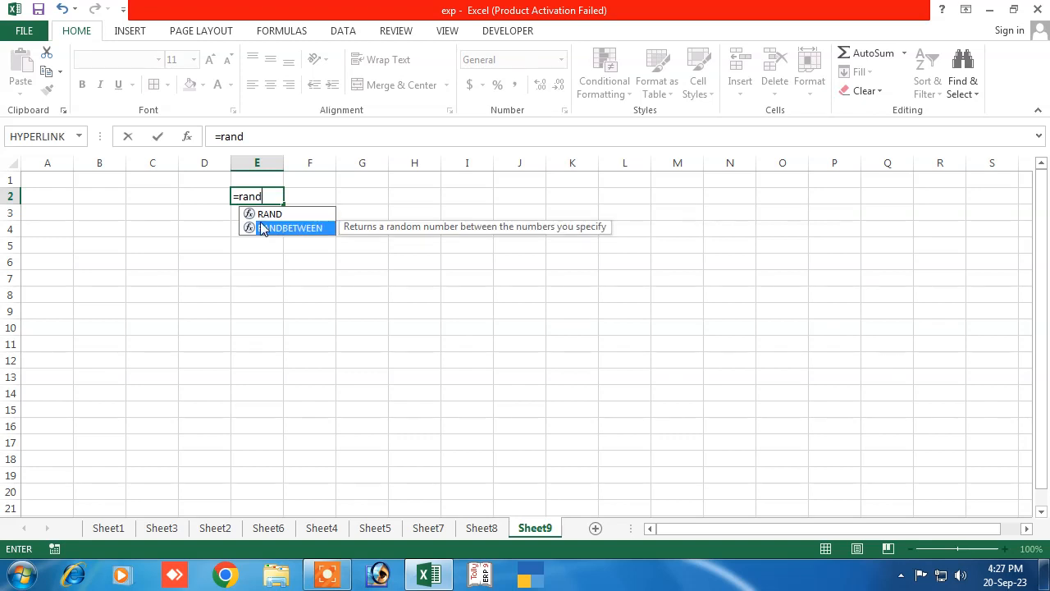
double_click(263, 228)
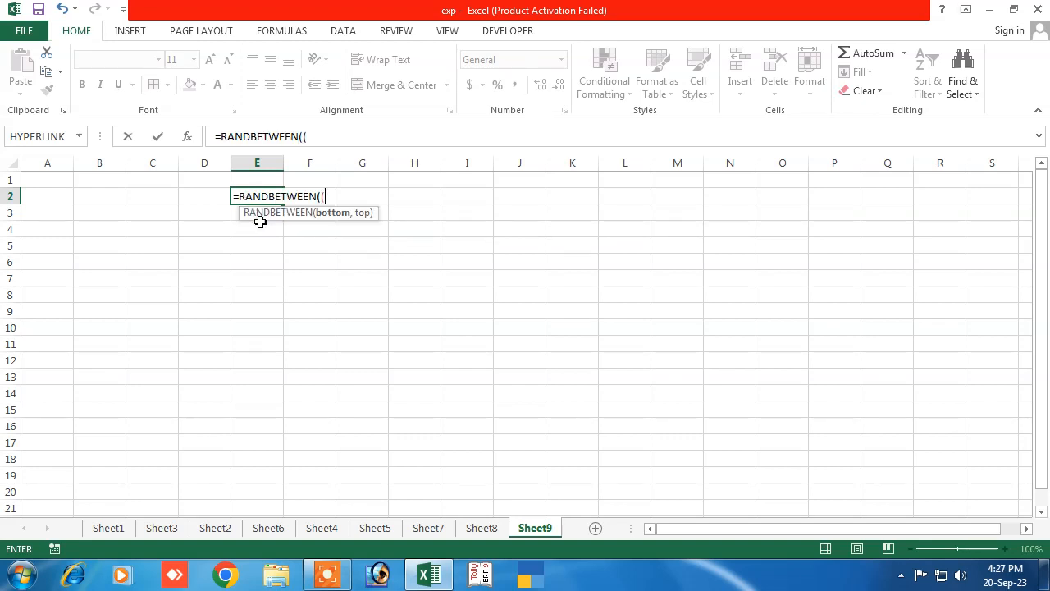
text((10,90)
key(Return)
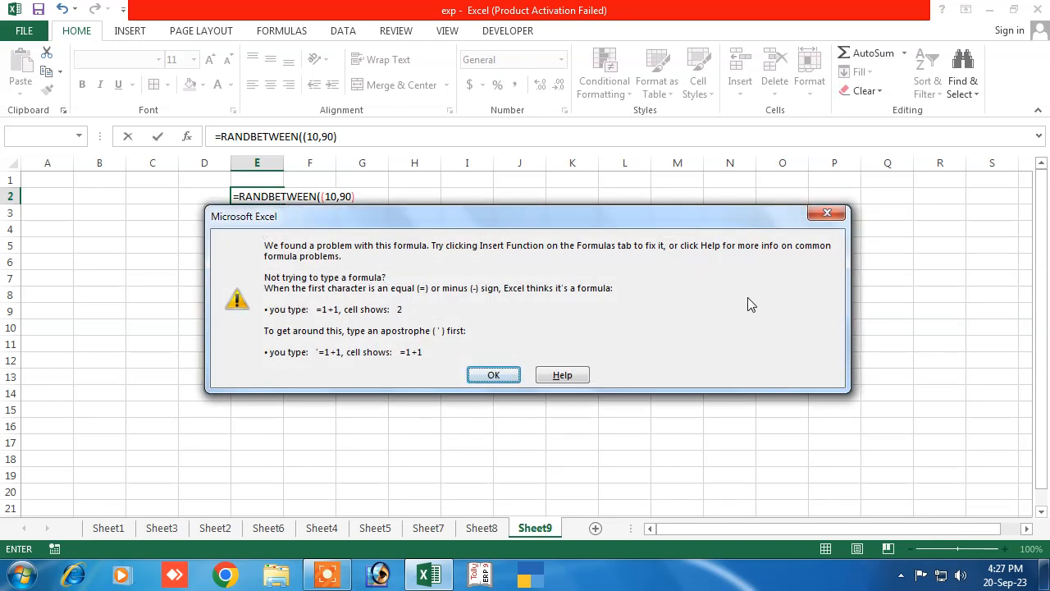
click(827, 212)
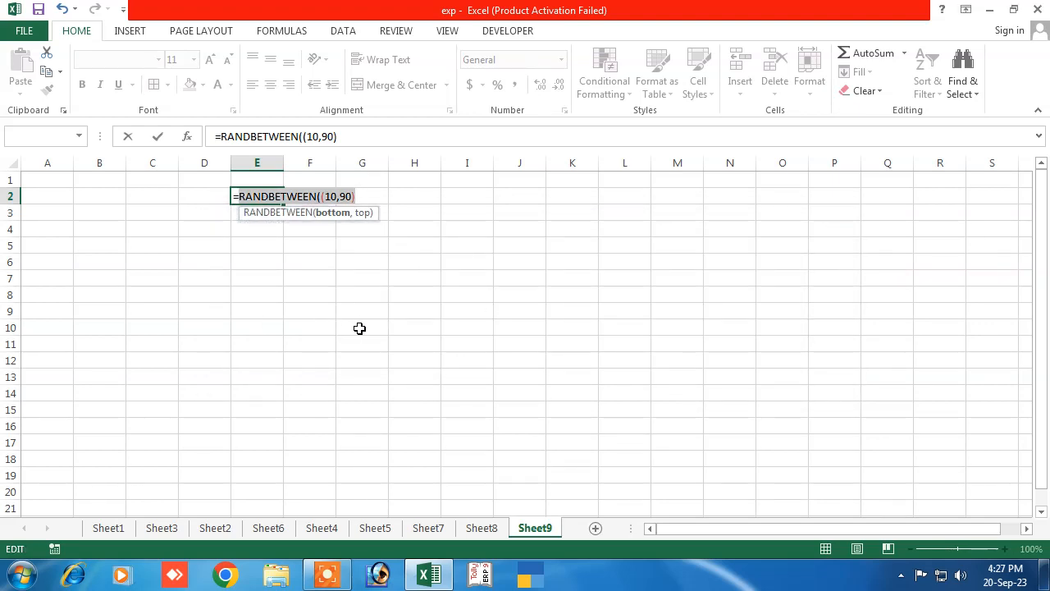
key(Return)
key(Return)
key(Return)
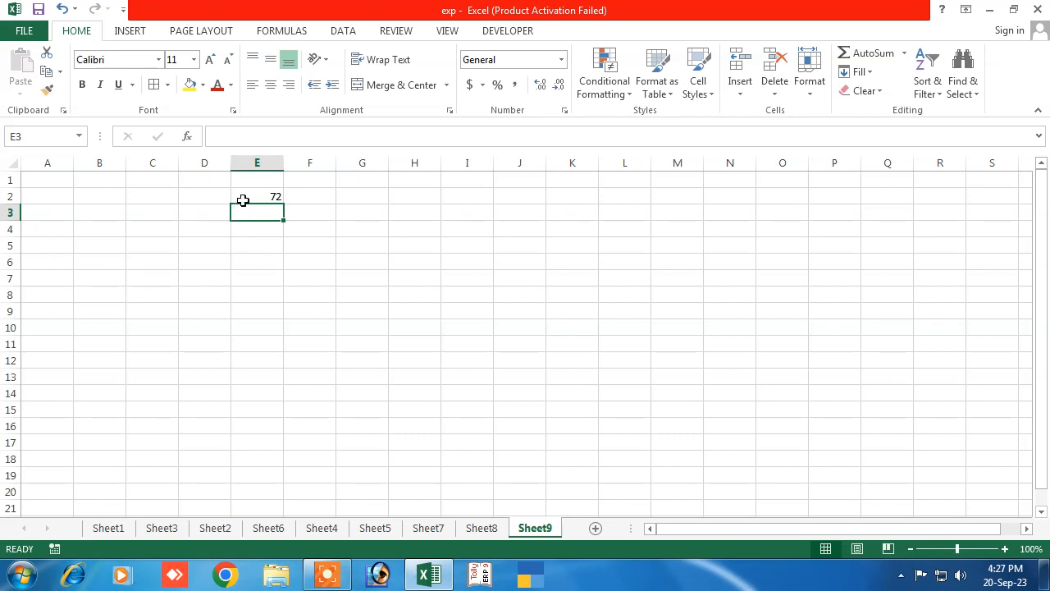
click(269, 192)
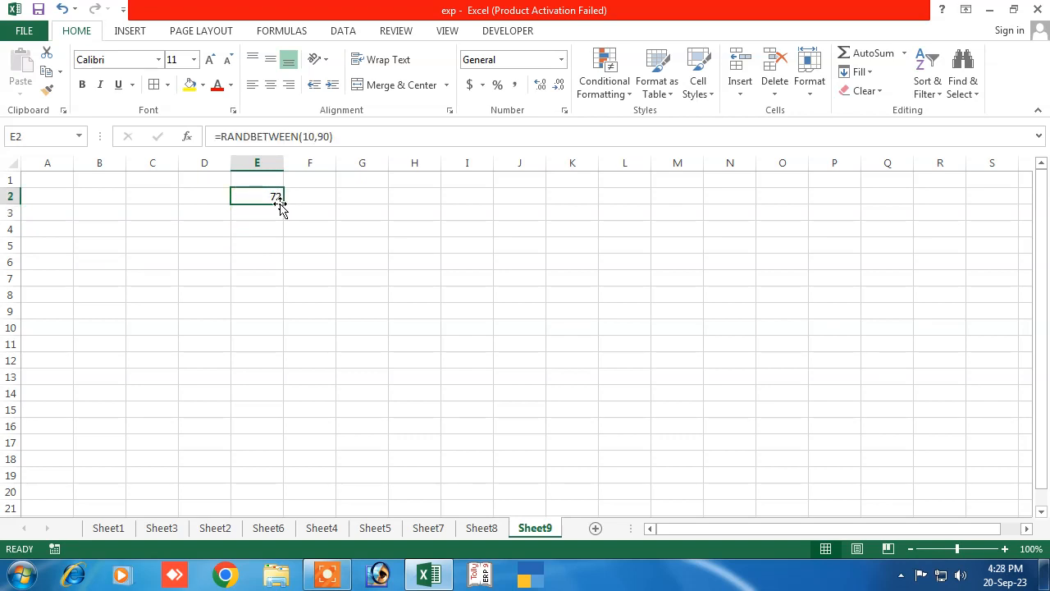
Fill the RANDBETWEEN formula from E2 down to row 19 and across to column L, covering E2:L19
drag(279, 207, 261, 480)
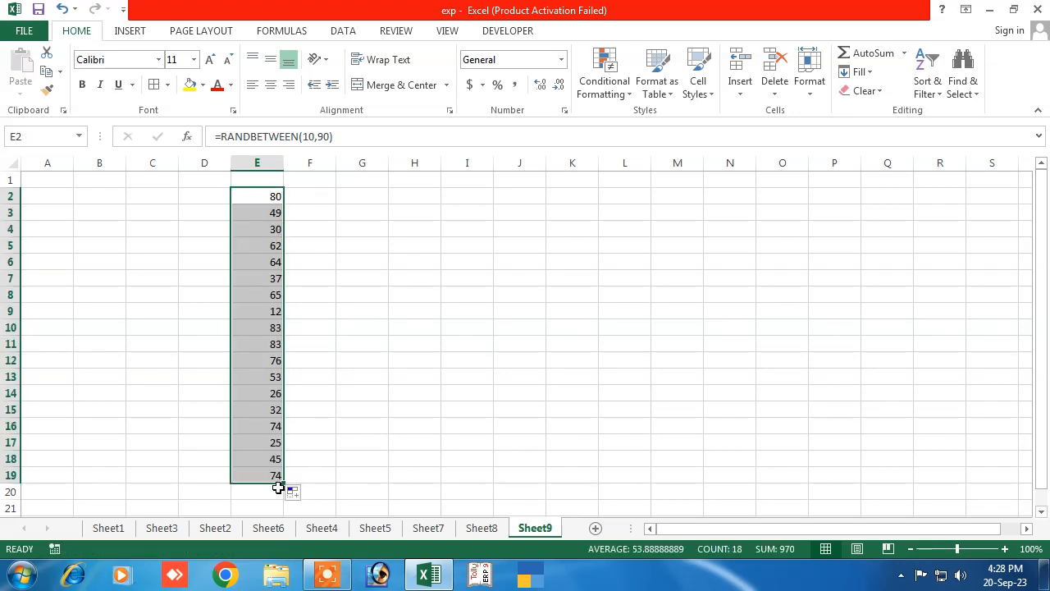
drag(282, 483, 664, 452)
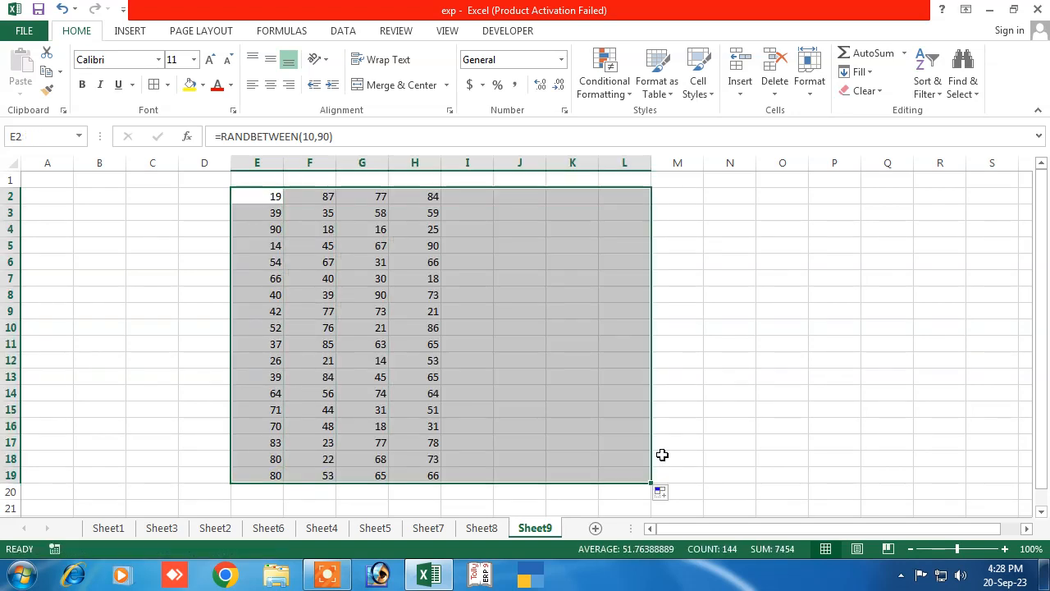
click(458, 394)
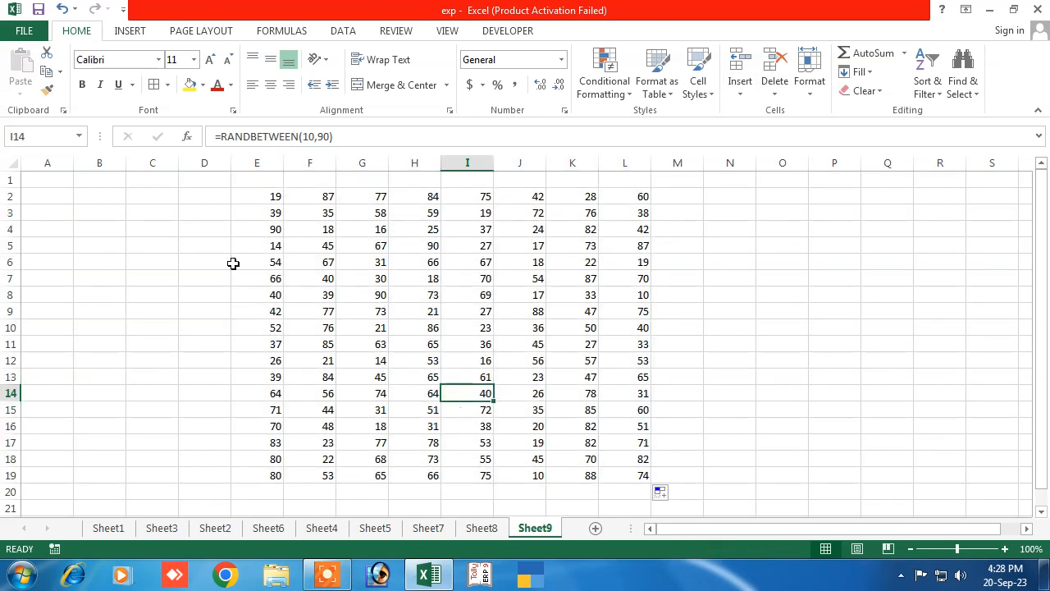
drag(271, 197, 630, 486)
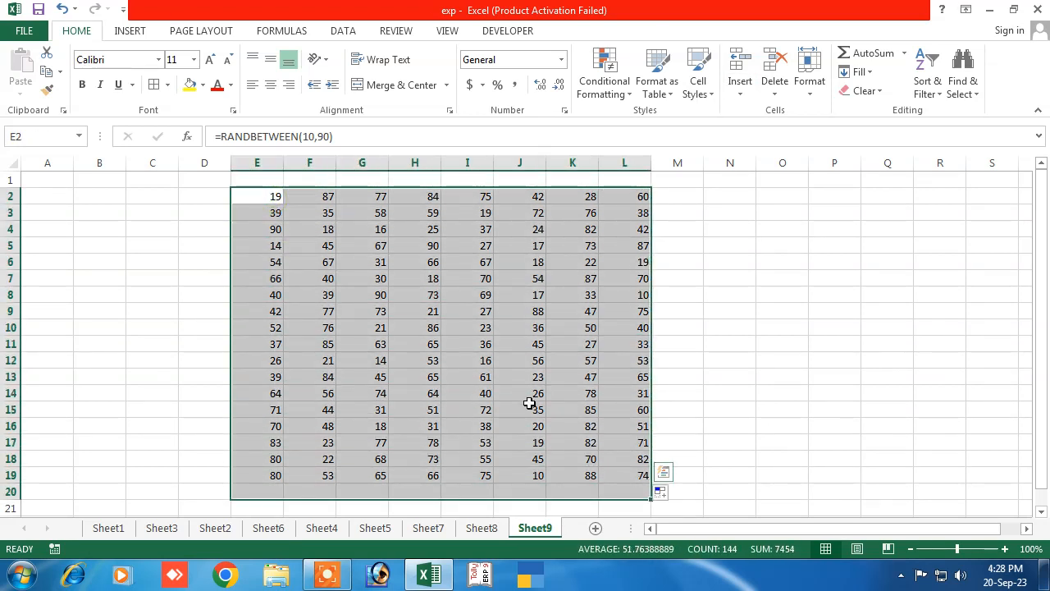
click(530, 408)
Overwrite the formulas in cells I9 and I6 with the fixed value 4
click(445, 316)
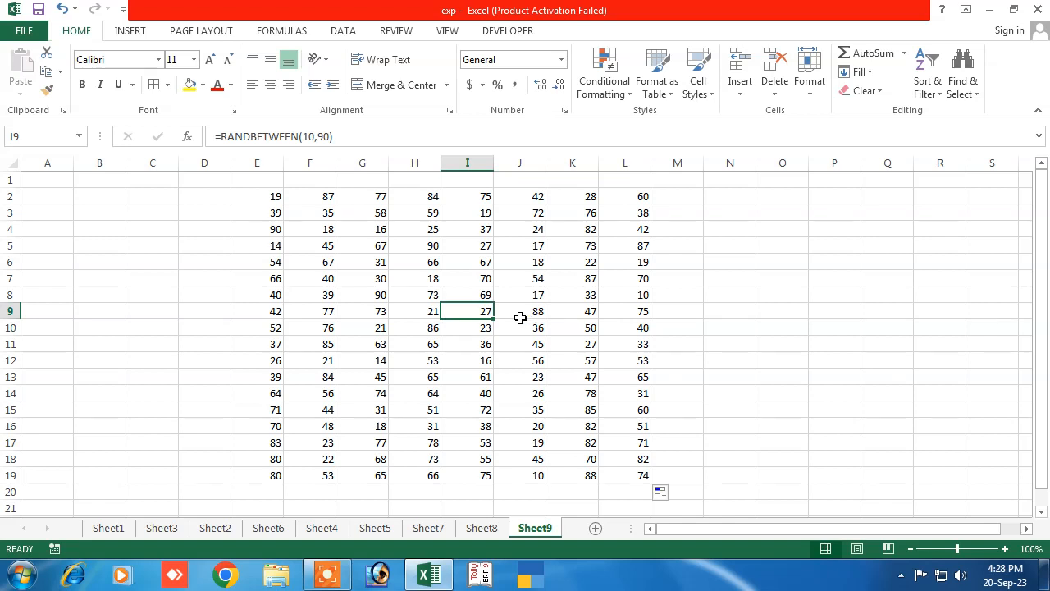
text(4)
key(Return)
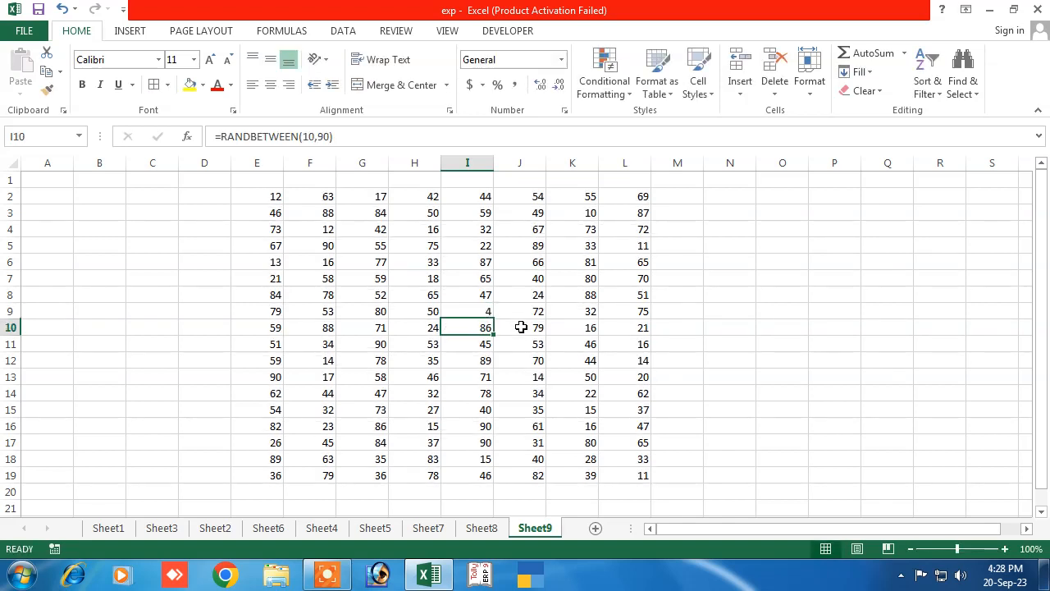
click(467, 268)
double_click(467, 269)
key(Escape)
text(4)
key(Return)
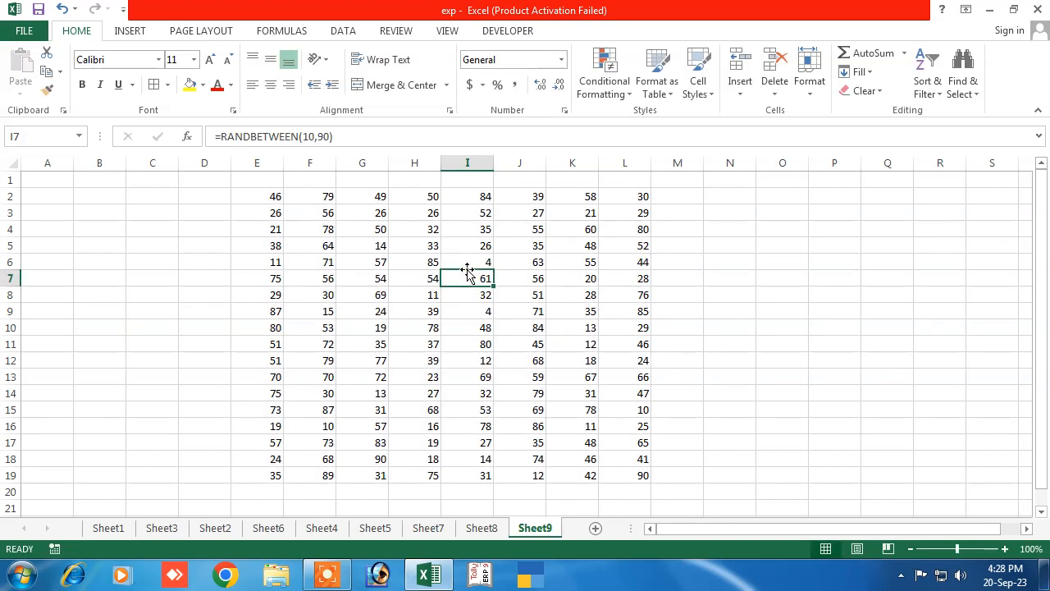
Clear cell I7 repeatedly to recalculate the random numbers, and enter the fixed value 85 in it
key(Delete)
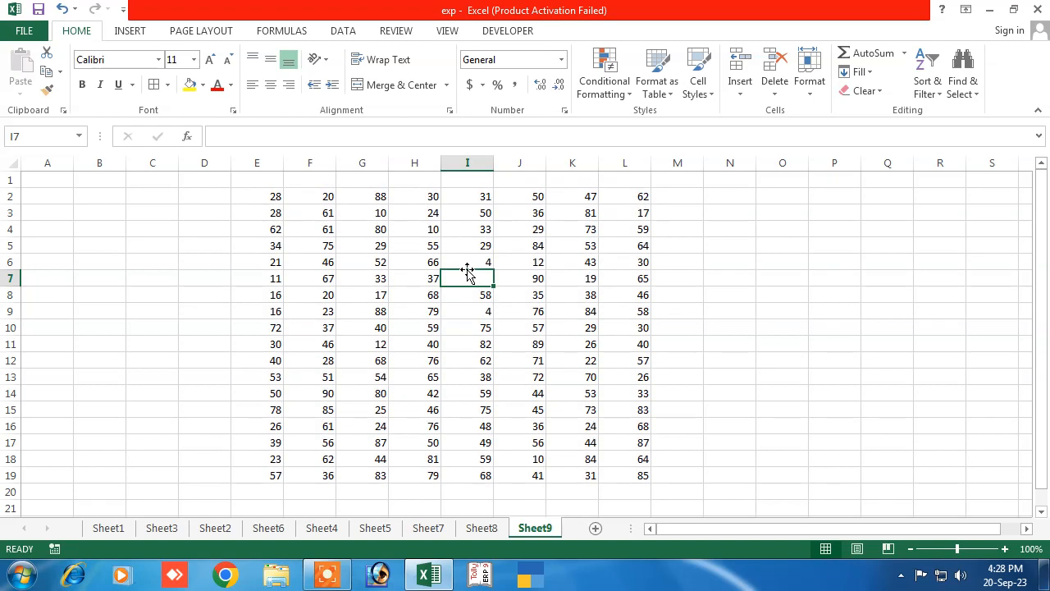
key(Delete)
key(Delete)
key(Delete)
key(Delete)
key(Delete)
key(Delete)
key(Delete)
key(Delete)
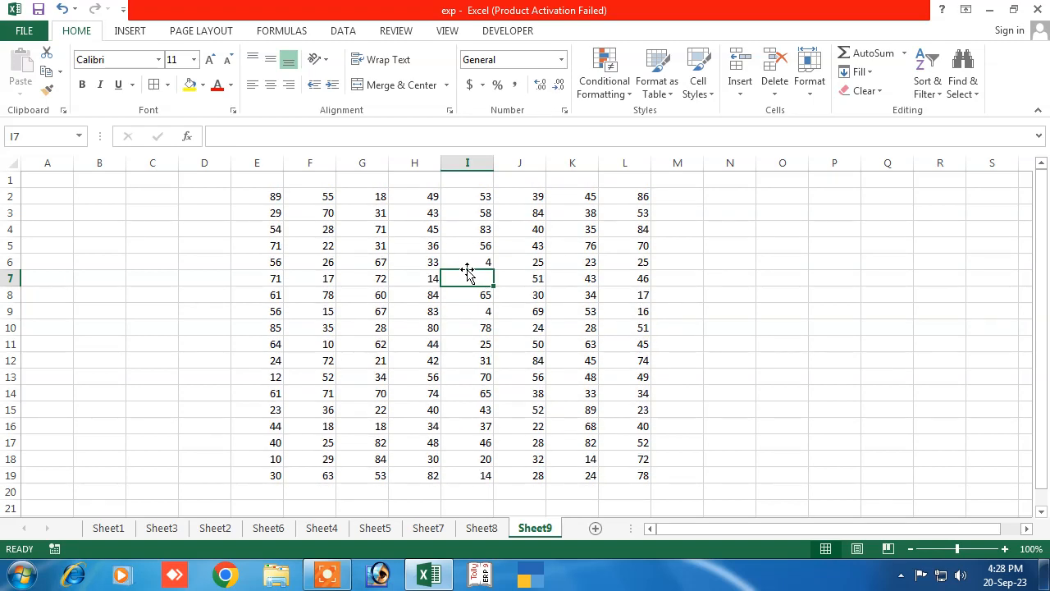
key(Delete)
key(Delete)
key(Delete)
key(Delete)
key(Delete)
key(Delete)
key(Delete)
key(Delete)
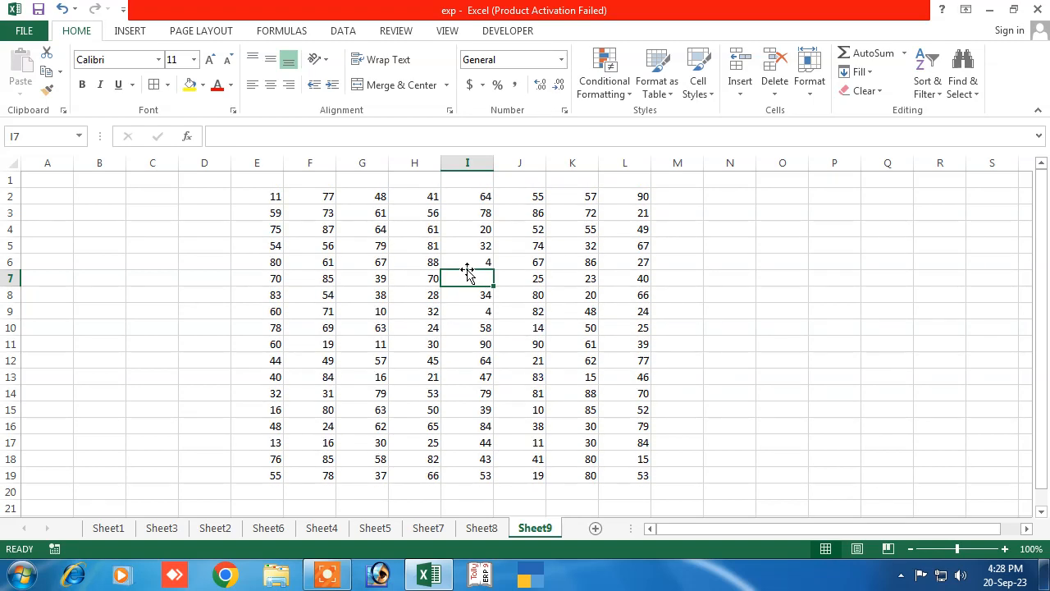
key(Delete)
key(Delete)
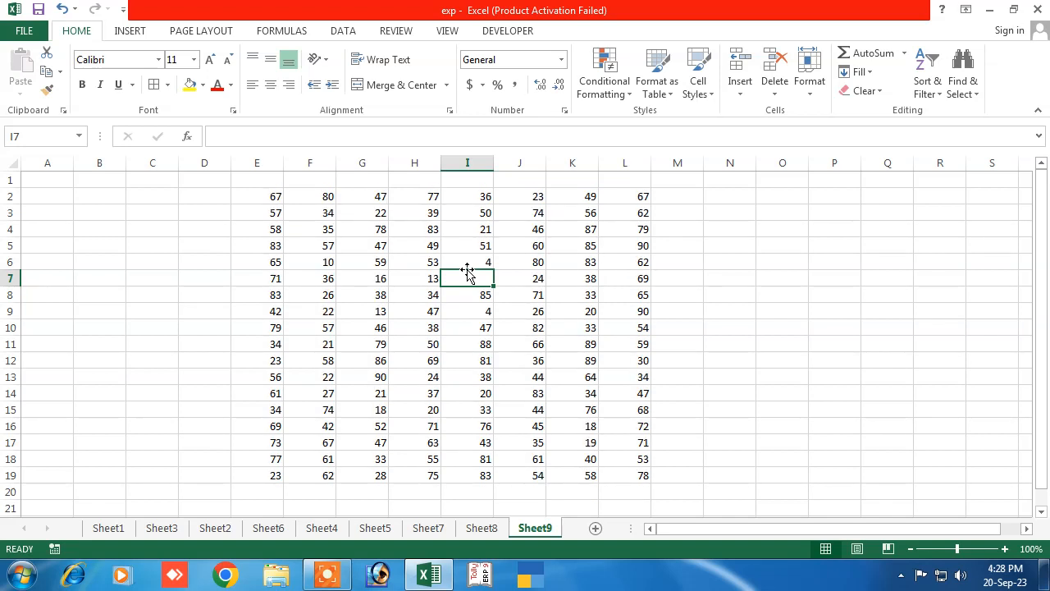
text(85)
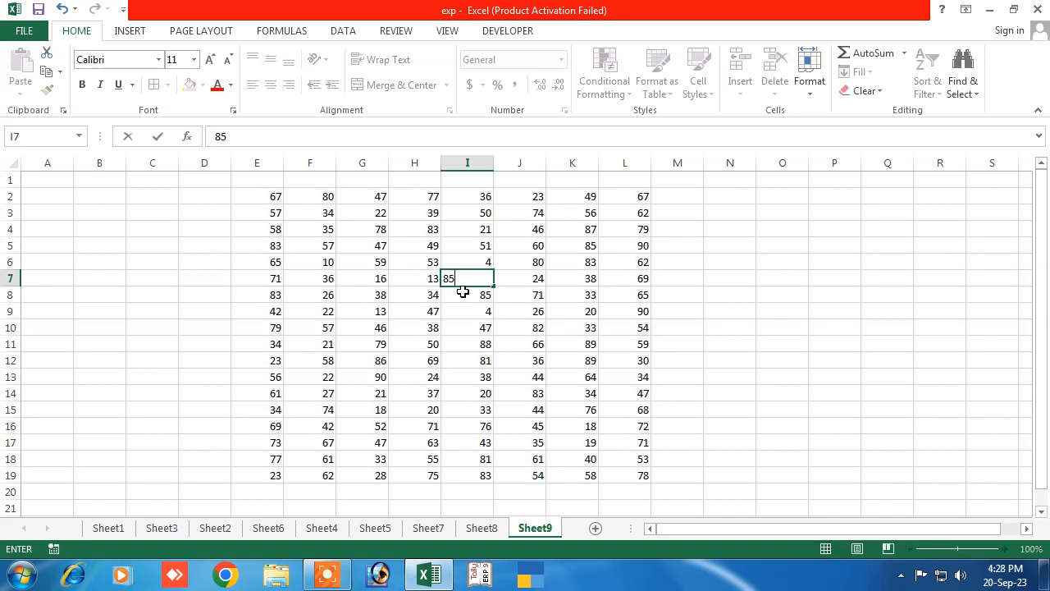
key(Return)
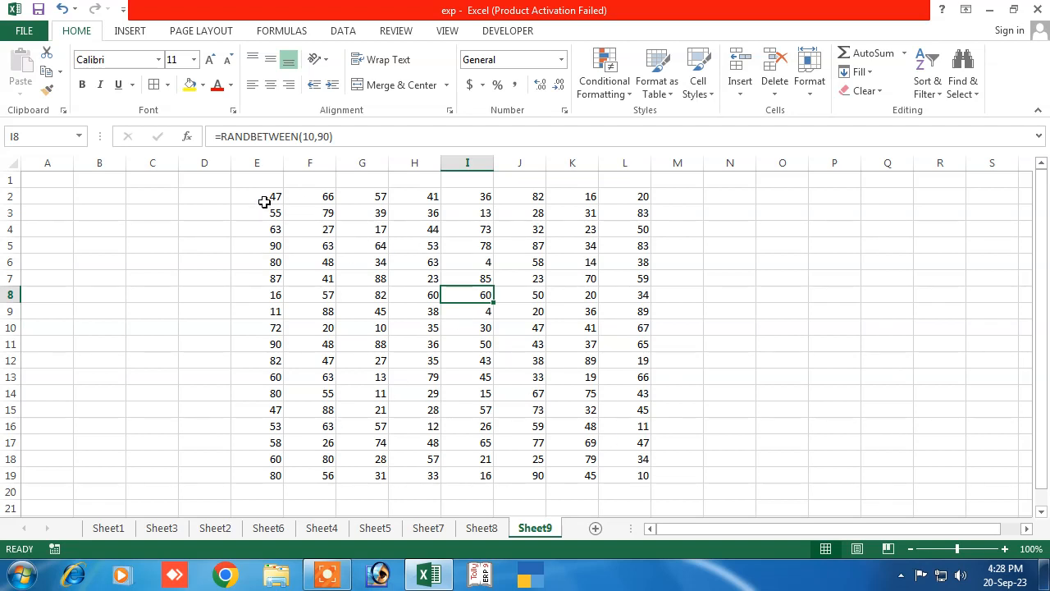
Select the whole block of random numbers in E2:L19
drag(264, 201, 618, 473)
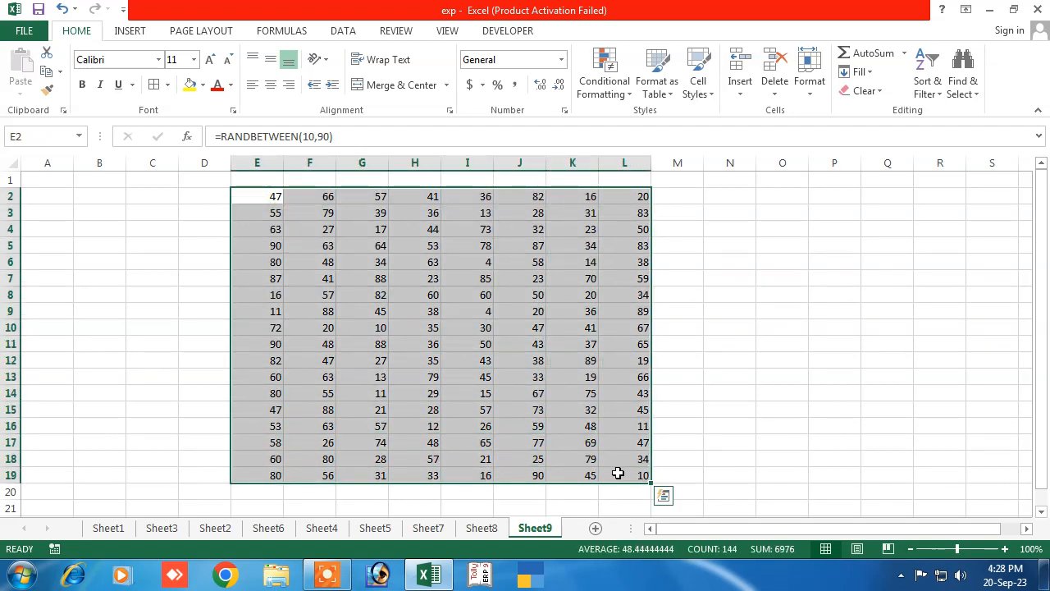